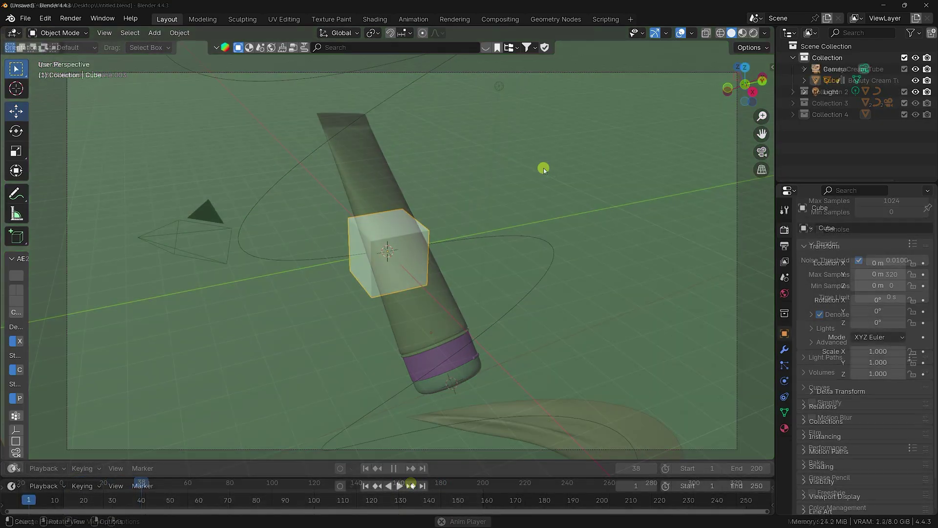
Delete all the default objects from the scene, including the cube, camera and light
drag(543, 168, 156, 361)
key(Delete)
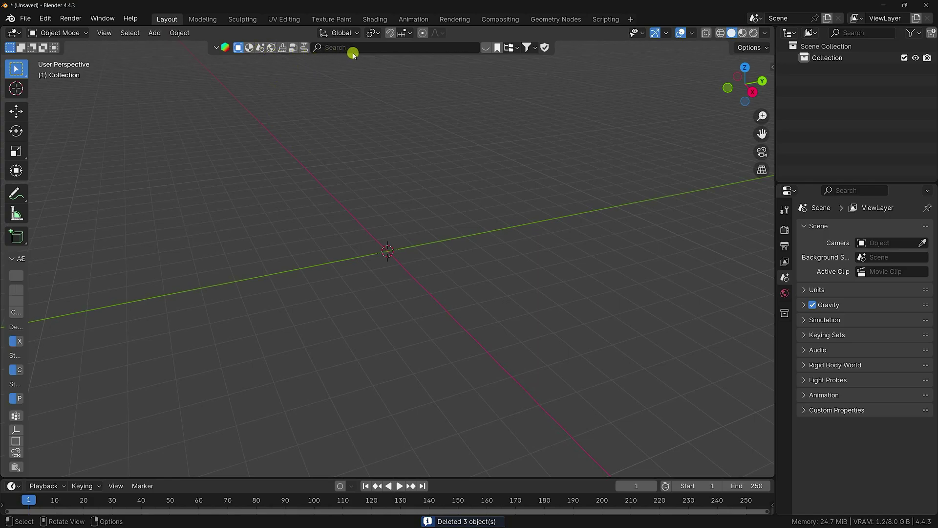
Search the online asset library for "cream tube" and place the Beauty Cream Tube model at the scene's centre
click(334, 47)
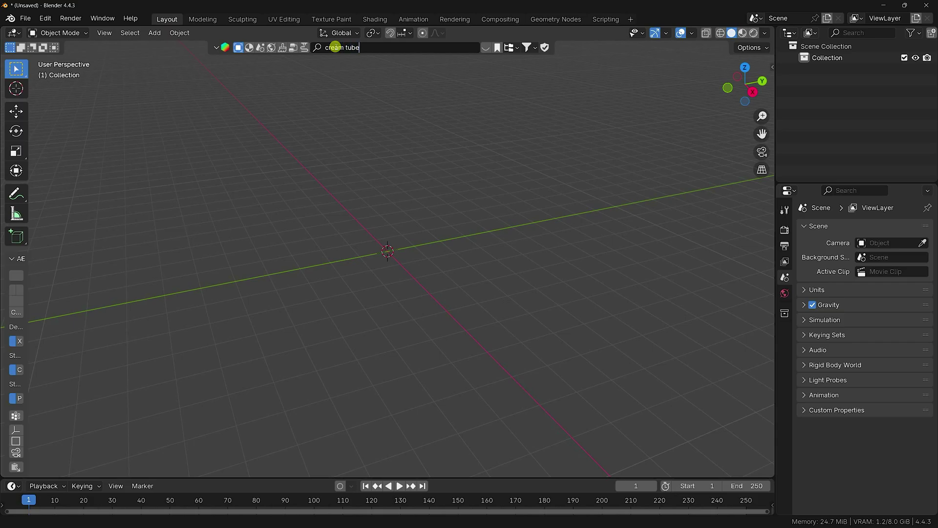
key(Return)
mouse_move(590, 115)
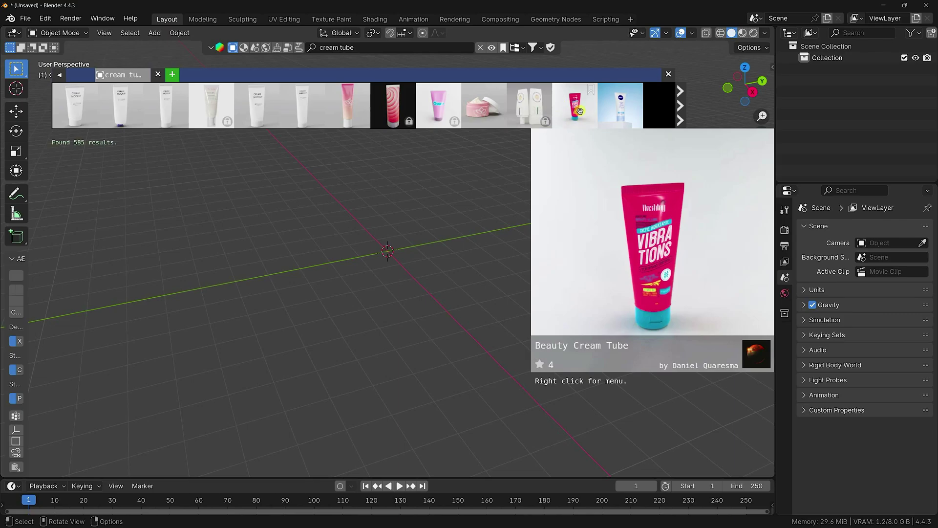
drag(574, 113, 405, 230)
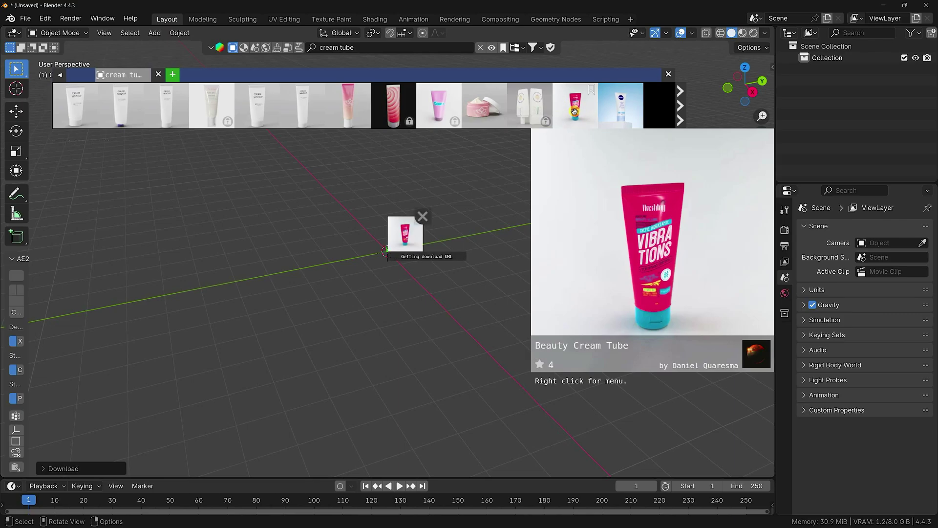
click(668, 73)
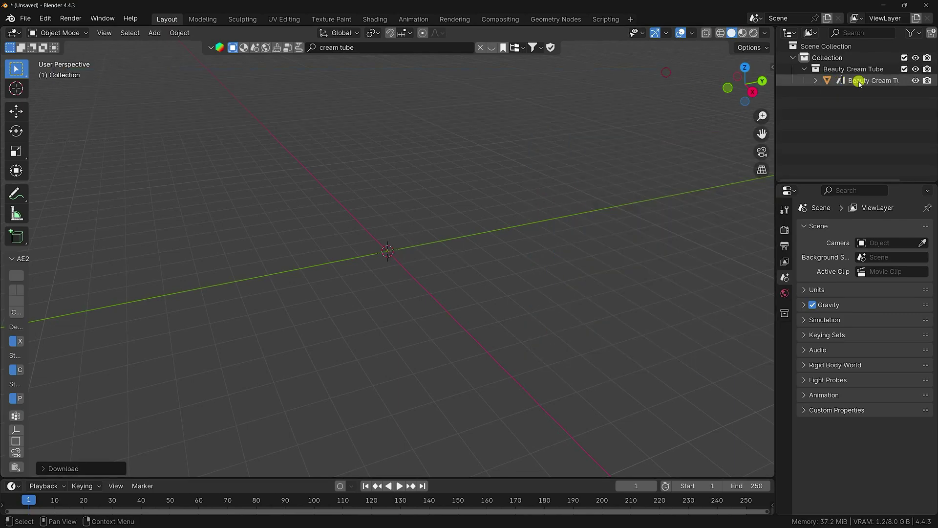
Scale the Beauty Cream Tube up uniformly to a scale of about 31.76
key(s)
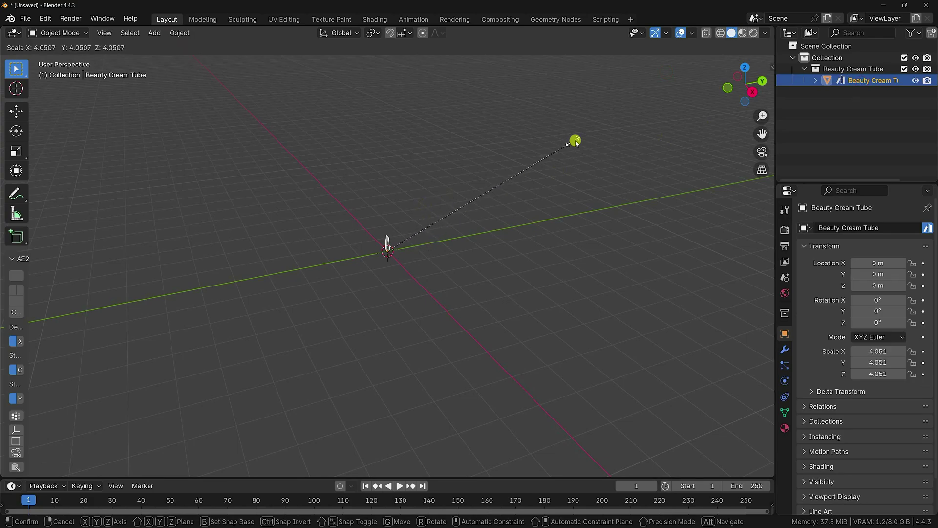
click(574, 140)
key(s)
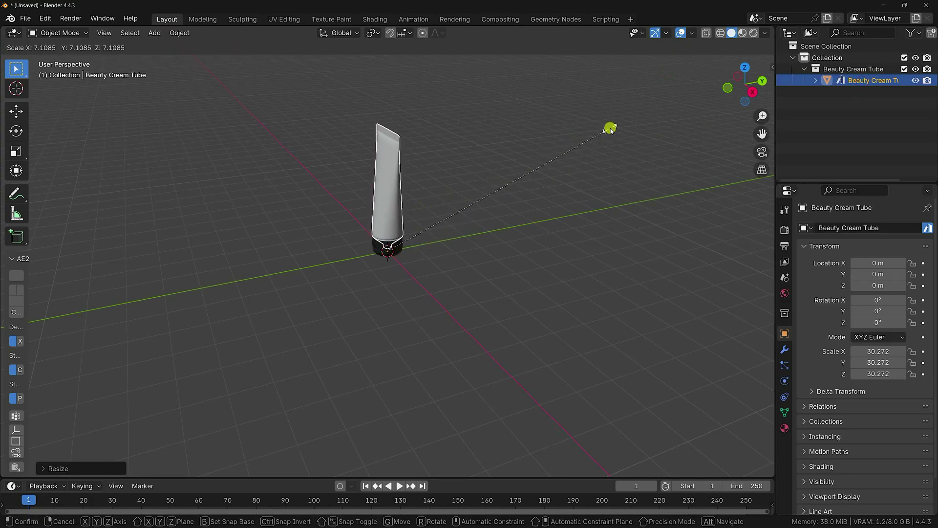
click(620, 126)
middle_drag(619, 125, 433, 208)
scroll(443, 211, up, 3)
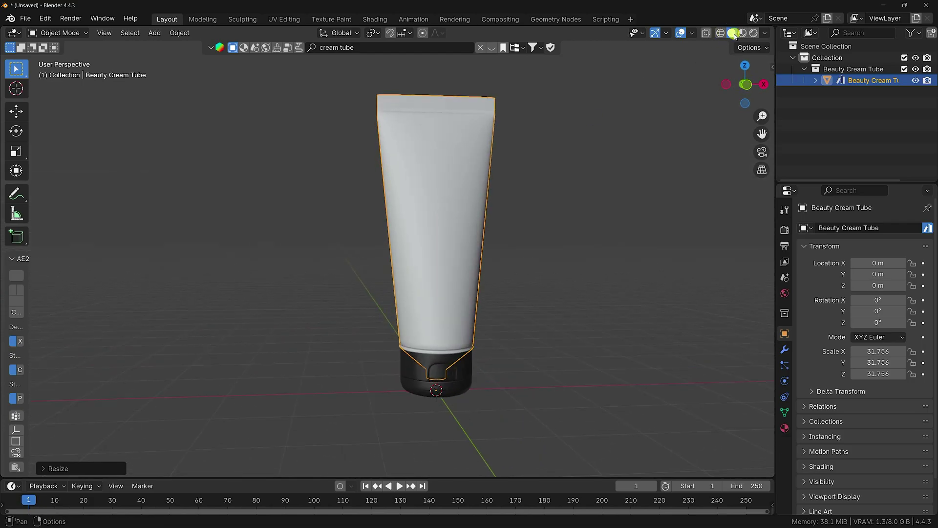
Switch the viewport to material preview shading and check the tube's body and cap as separate objects
key(z)
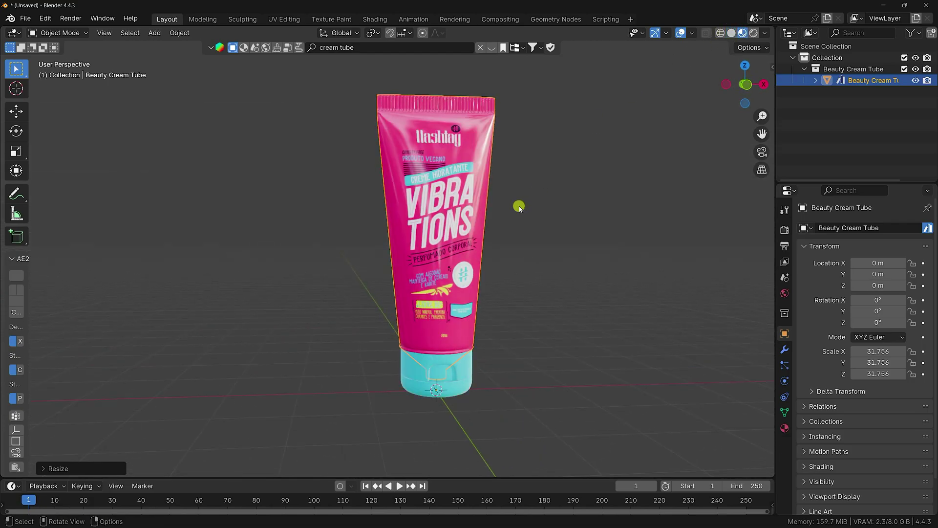
scroll(466, 371, up, 2)
click(609, 288)
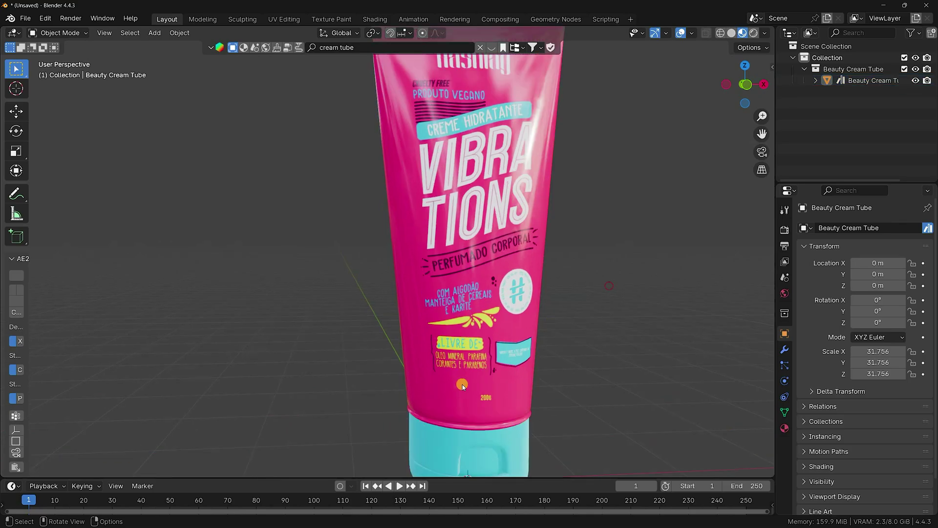
scroll(470, 375, up, 1)
shift+middle_drag(471, 375, 352, 447)
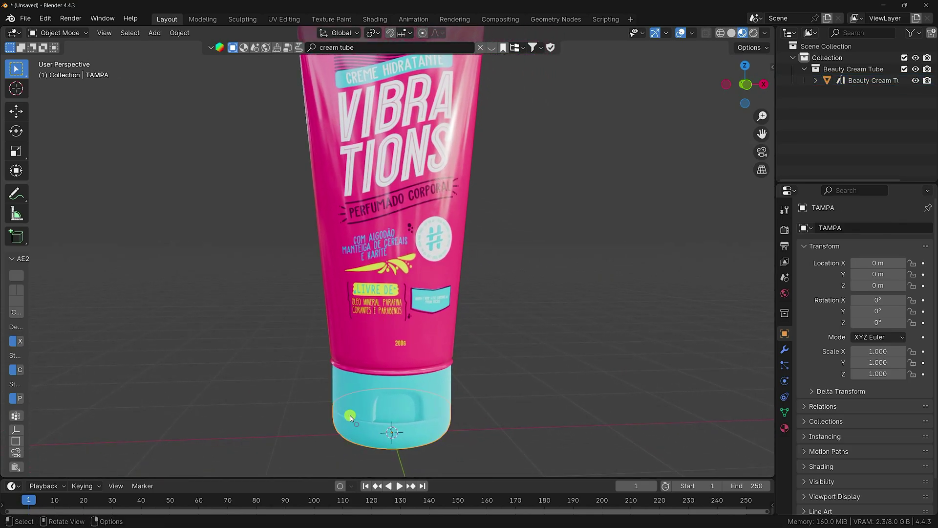
click(361, 277)
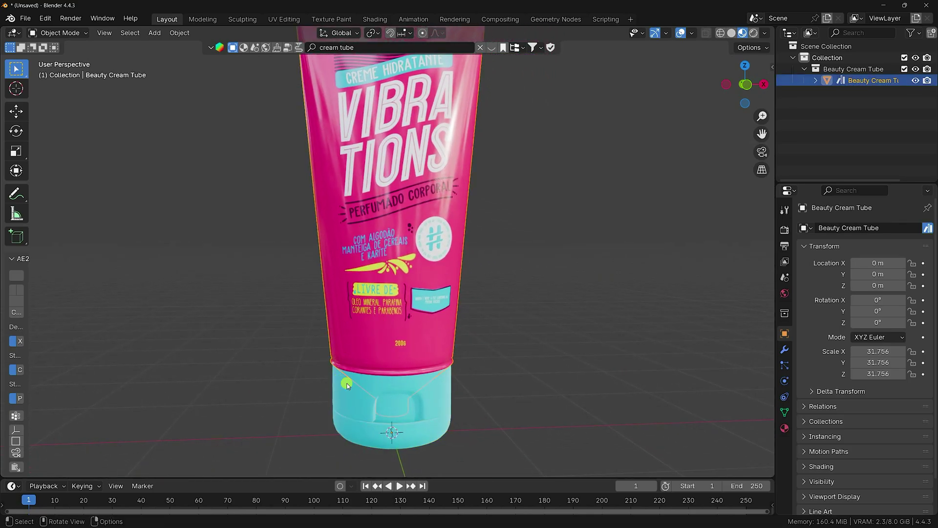
Join both cap parts into the tube body, with Beauty Cream Tube as the active object
click(347, 401)
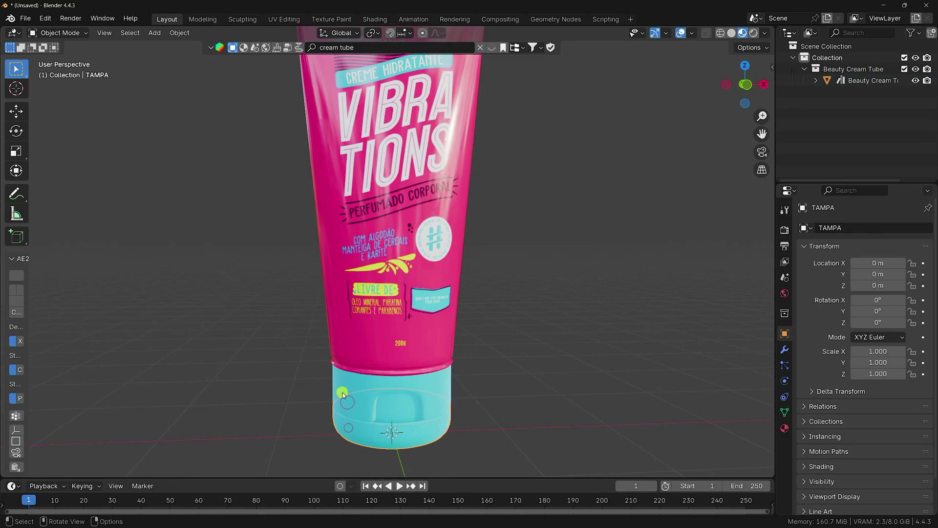
shift+click(339, 423)
shift+click(363, 289)
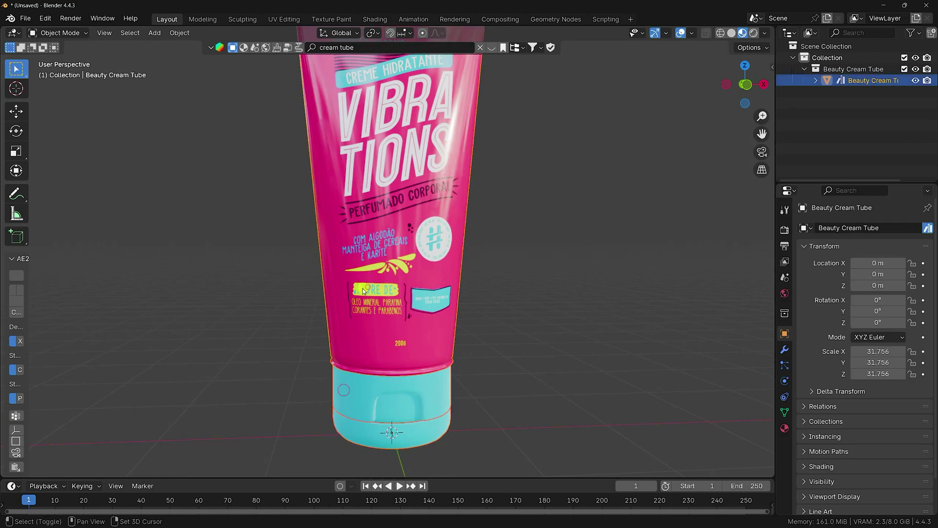
right_click(377, 265)
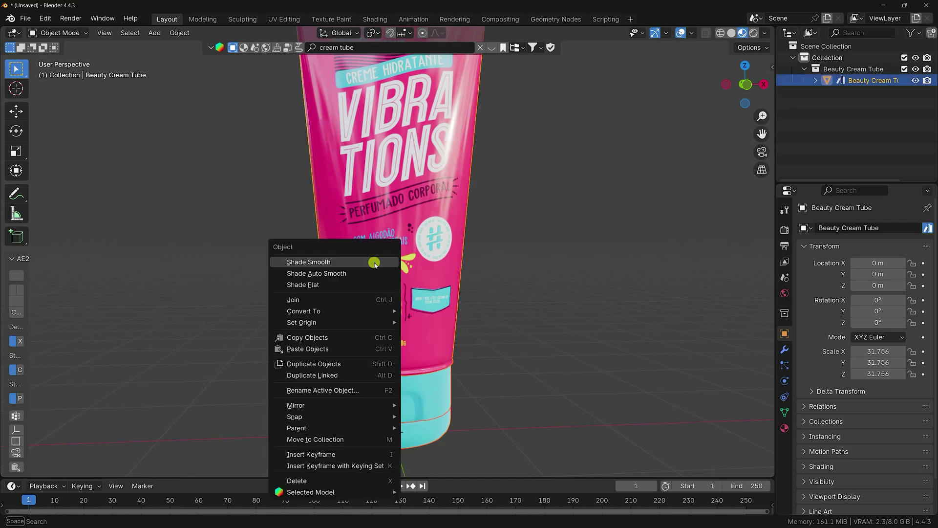
click(334, 298)
Check the joined tube's contents in the scene hierarchy and inspect its combined mesh in Edit Mode, returning to Object Mode
click(815, 81)
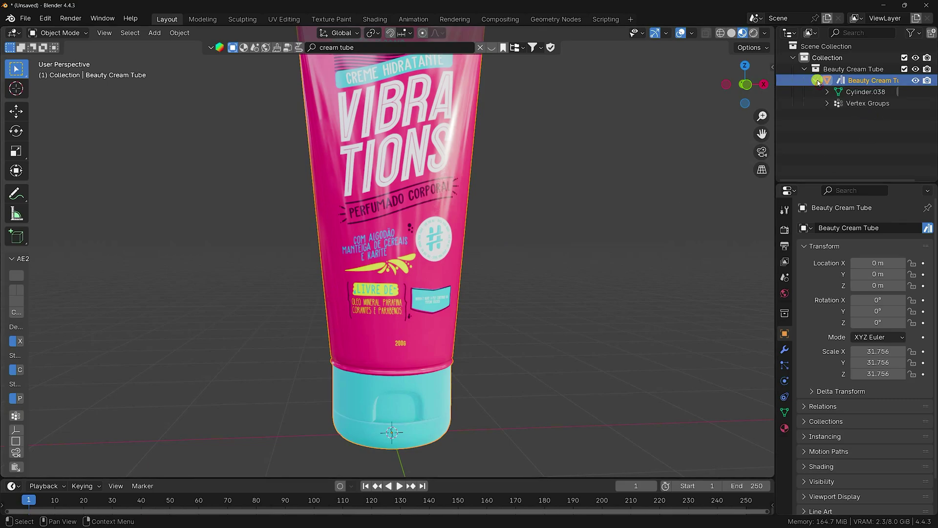
click(815, 80)
scroll(485, 321, down, 5)
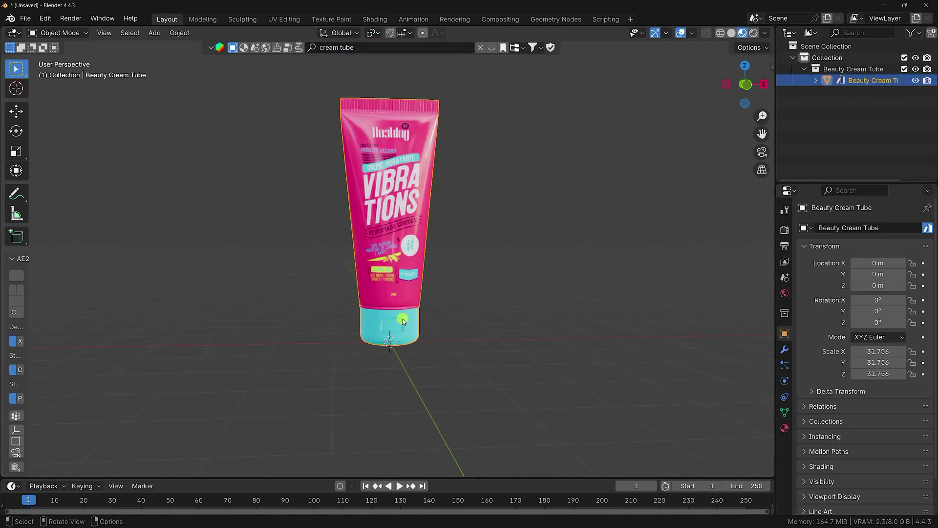
click(69, 34)
click(61, 58)
scroll(388, 280, up, 3)
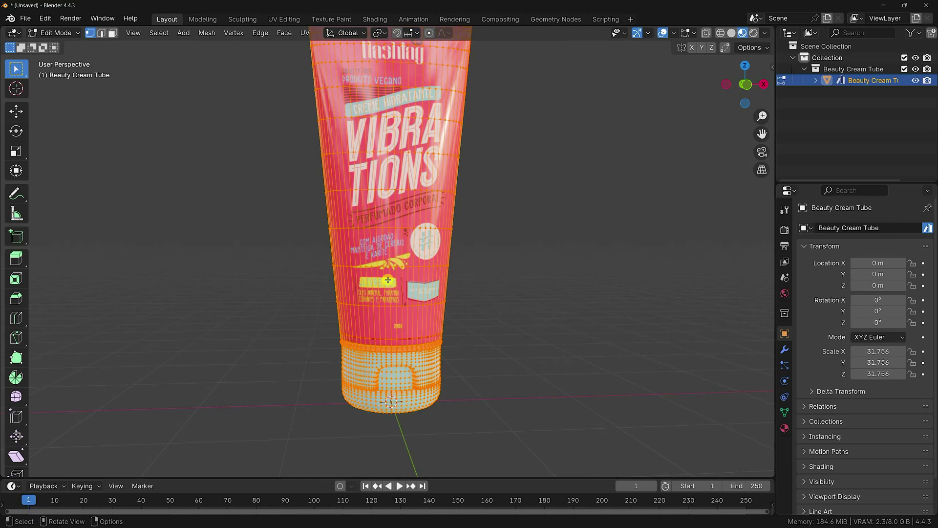
mouse_move(383, 291)
middle_down()
mouse_move(484, 291)
mouse_move(390, 293)
middle_up()
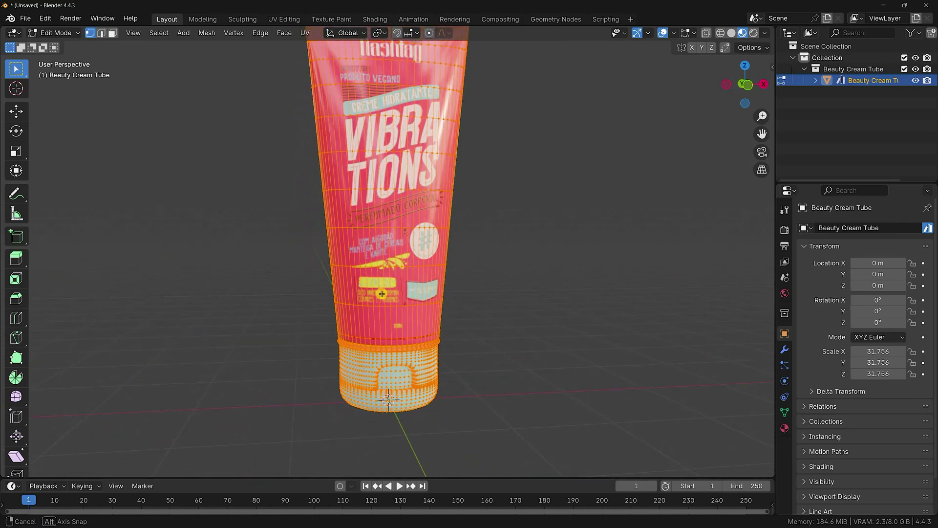
click(55, 33)
click(61, 46)
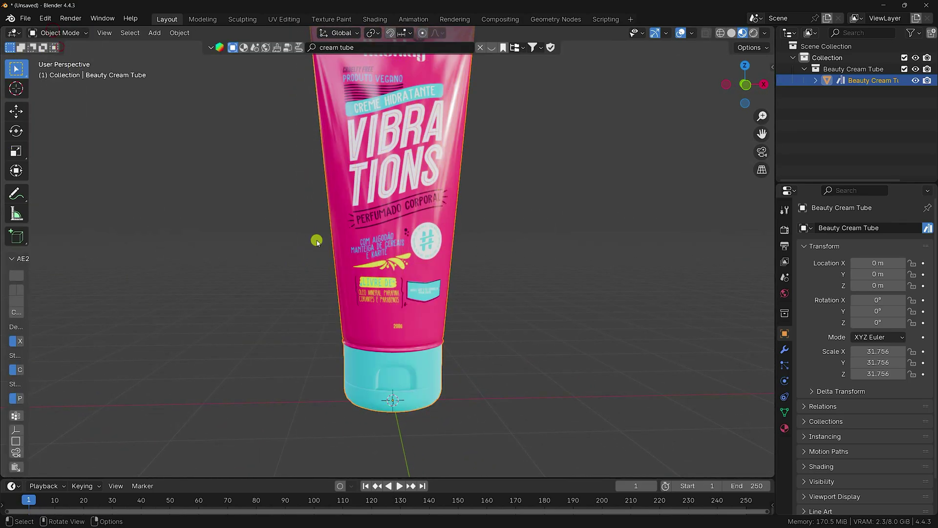
scroll(347, 263, down, 4)
middle_drag(347, 263, 399, 249)
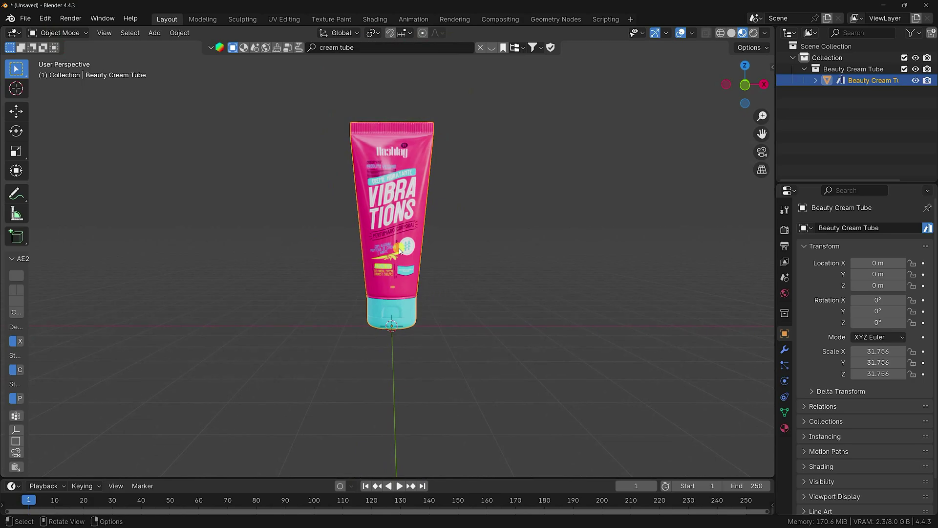
Apply all transforms to the Beauty Cream Tube
click(179, 34)
mouse_move(199, 93)
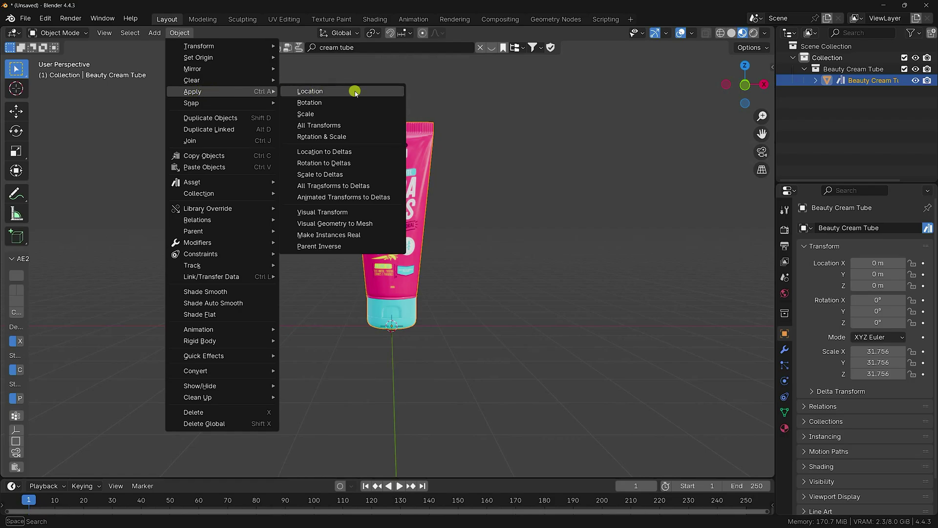
click(330, 125)
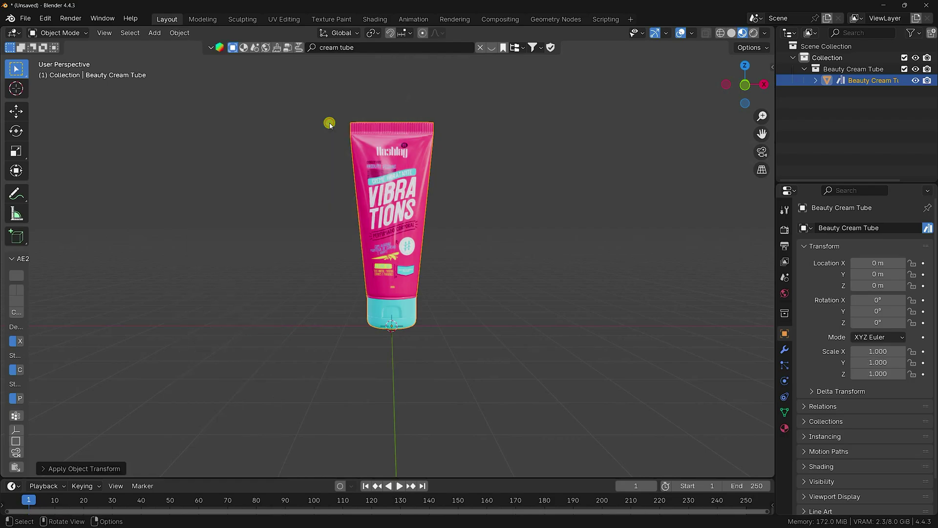
Set the tube's origin to its geometry and activate the Move tool to show the pivot
click(180, 33)
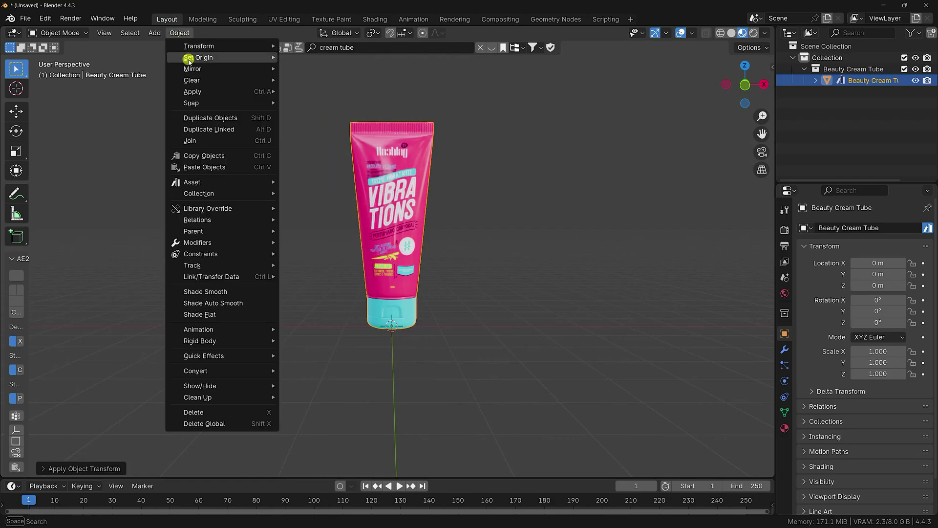
mouse_move(189, 59)
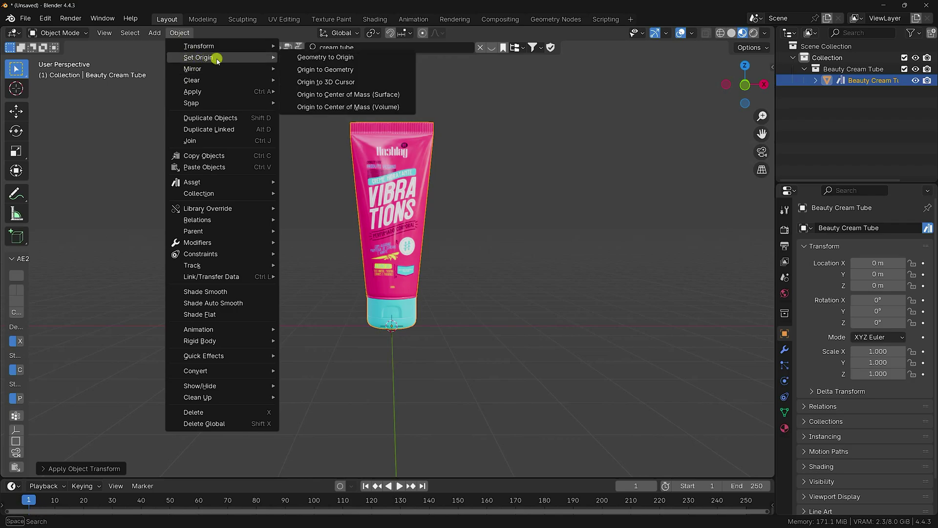
click(342, 69)
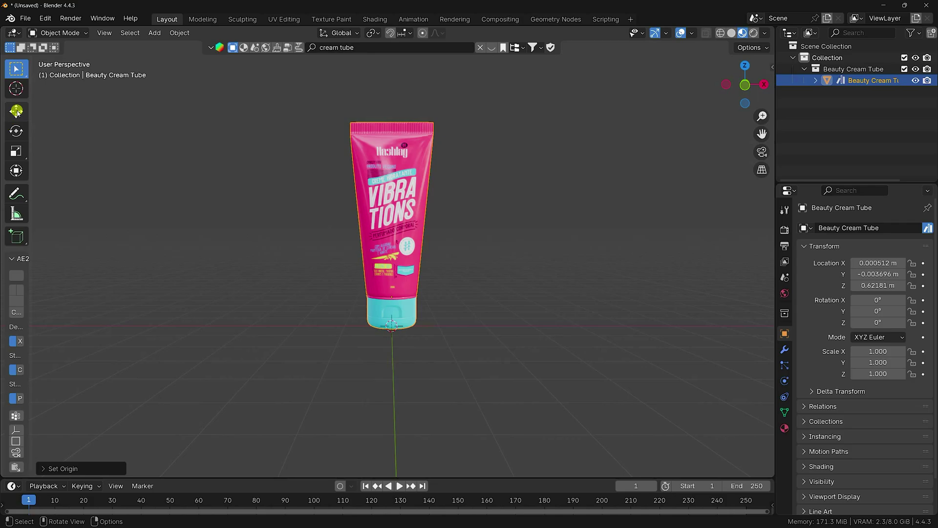
click(16, 112)
middle_drag(344, 235, 360, 219)
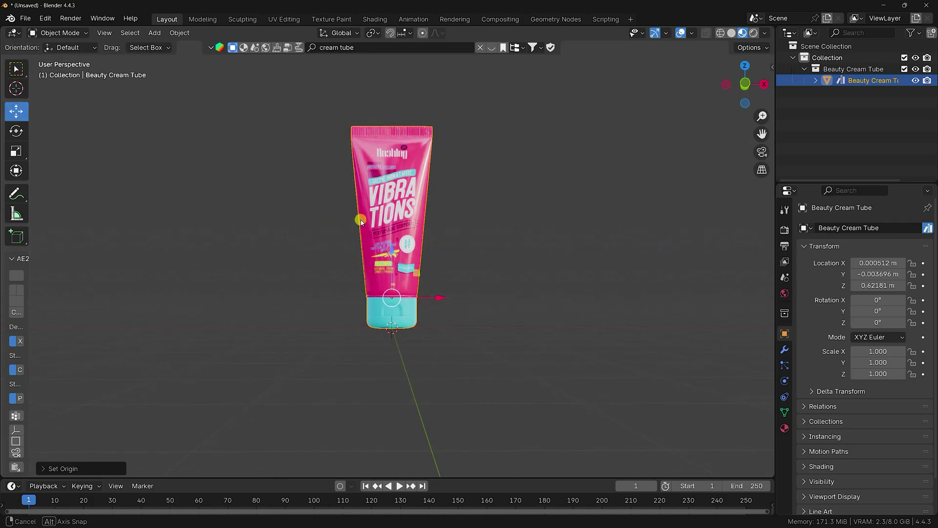
Add a Plain Axes empty at the world origin inside the Beauty Cream Tube collection
click(863, 70)
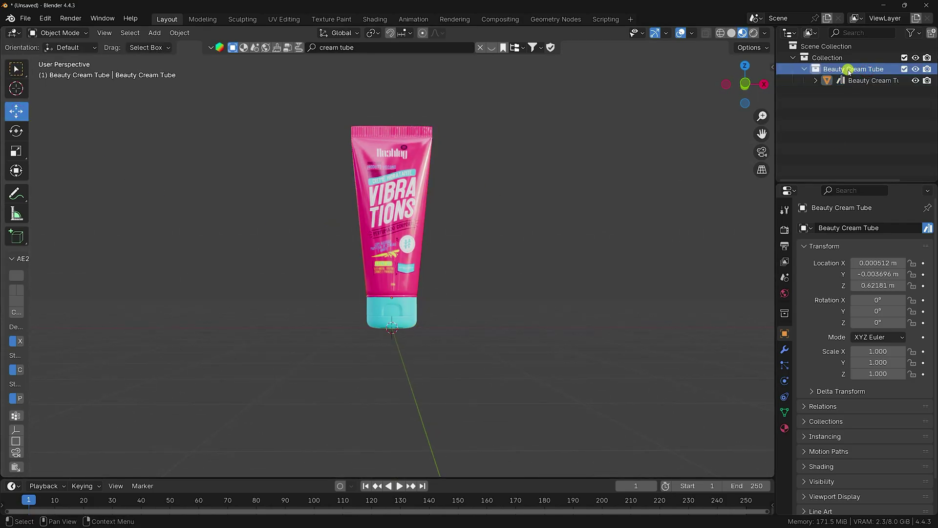
click(154, 32)
mouse_move(195, 154)
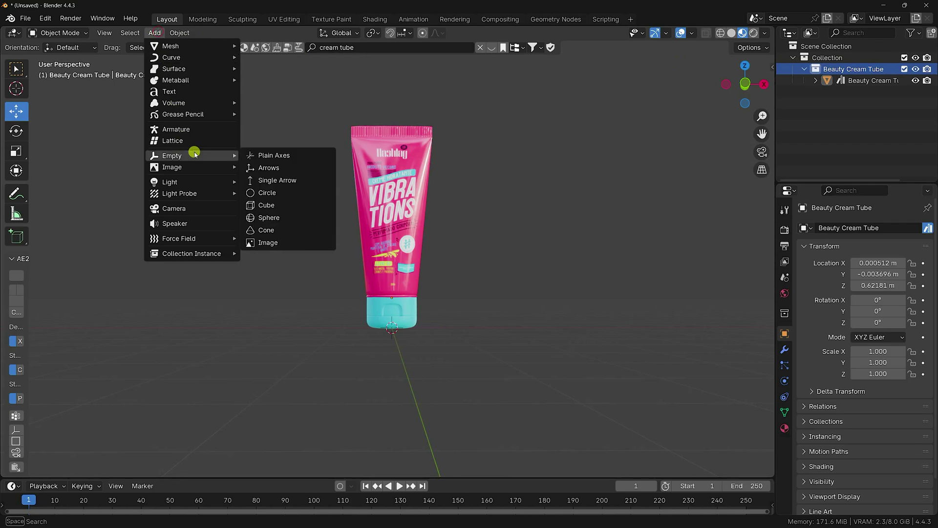
click(285, 155)
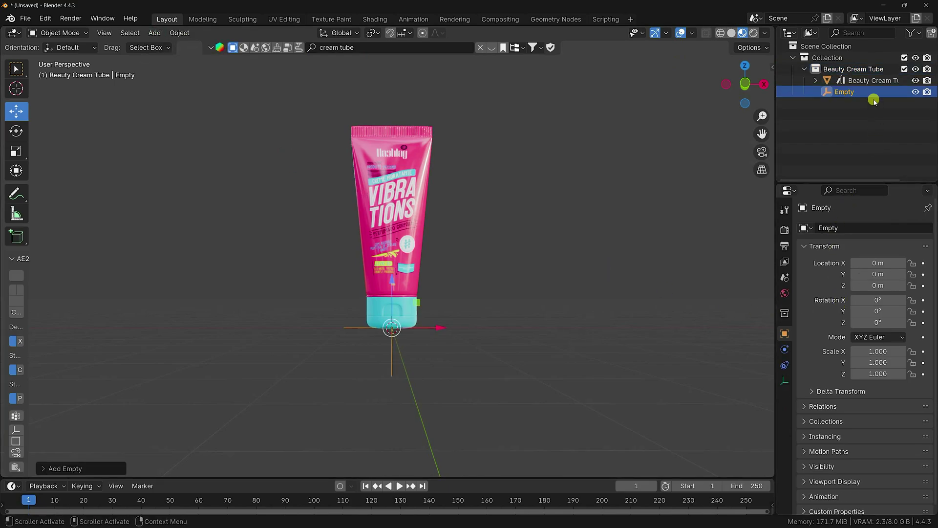
Add an Array modifier to the Beauty Cream Tube and set its count to 8
click(831, 81)
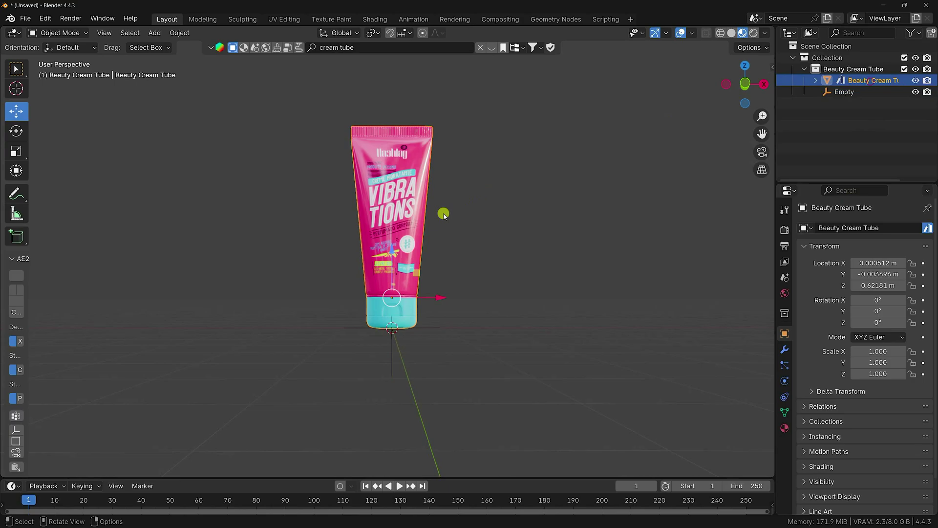
click(784, 352)
click(834, 226)
mouse_move(801, 267)
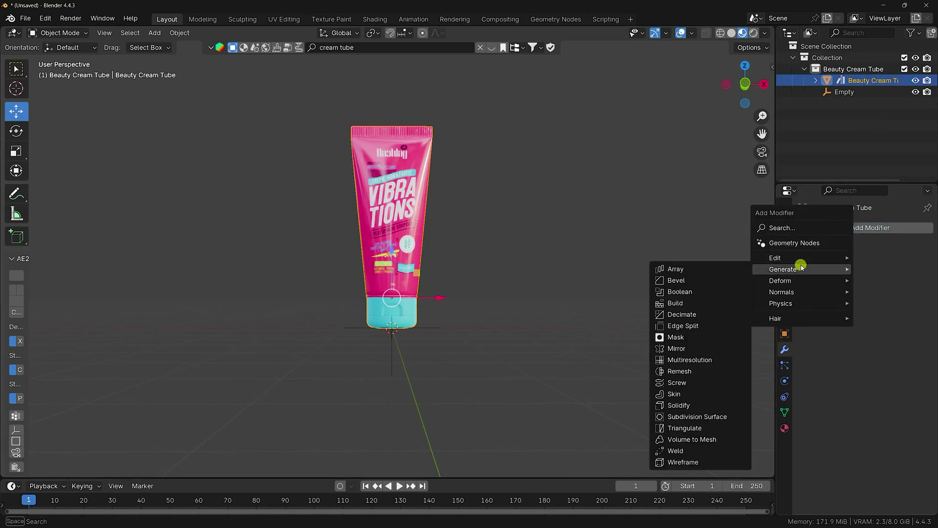
click(675, 269)
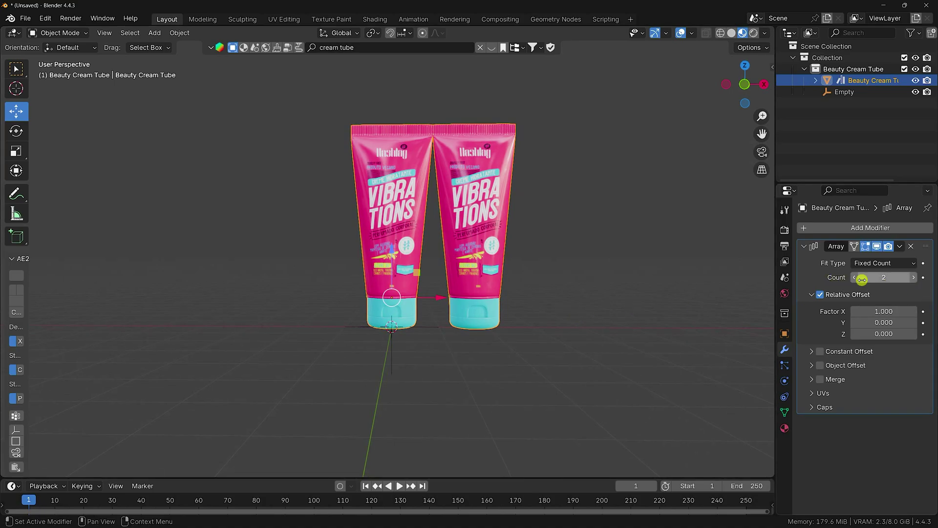
drag(861, 276, 919, 280)
scroll(350, 308, down, 4)
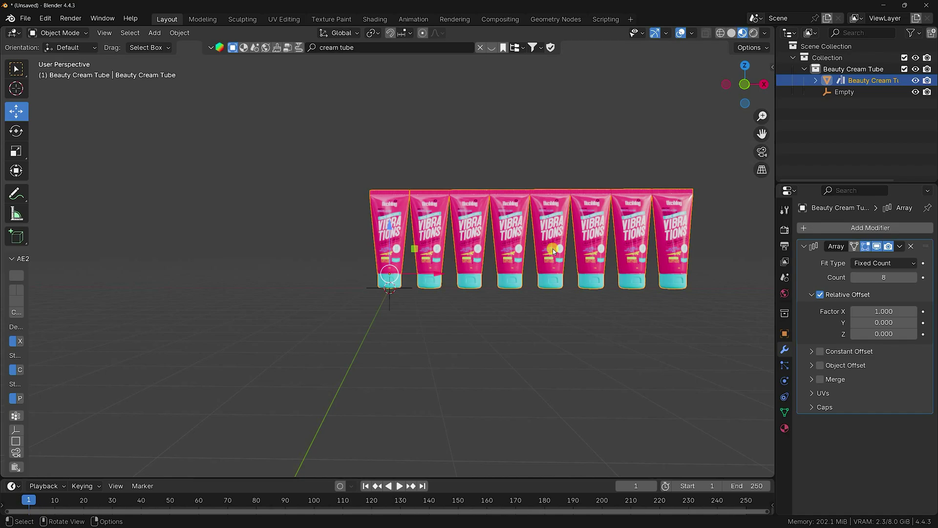
shift+middle_drag(553, 248, 489, 288)
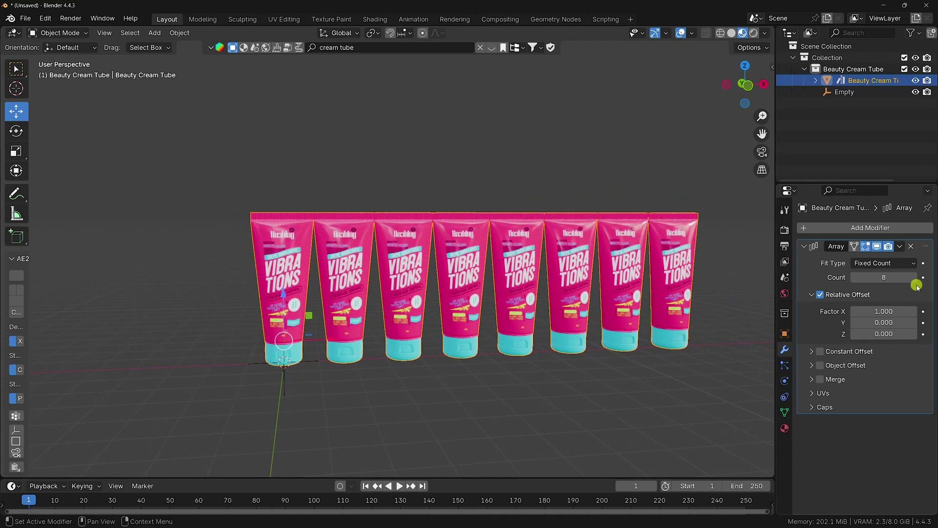
Replace the Array modifier's relative offset on the Beauty Cream Tube with an object offset driven by the Empty
click(820, 295)
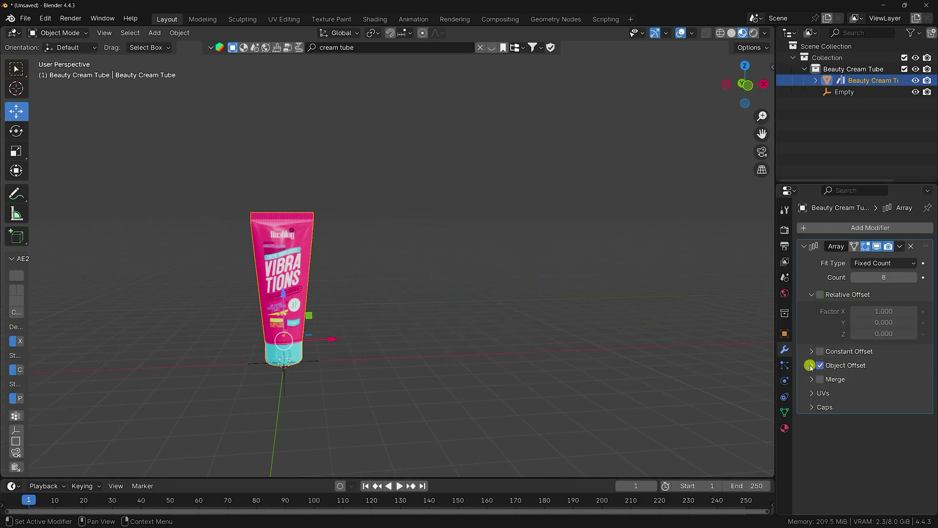
click(811, 365)
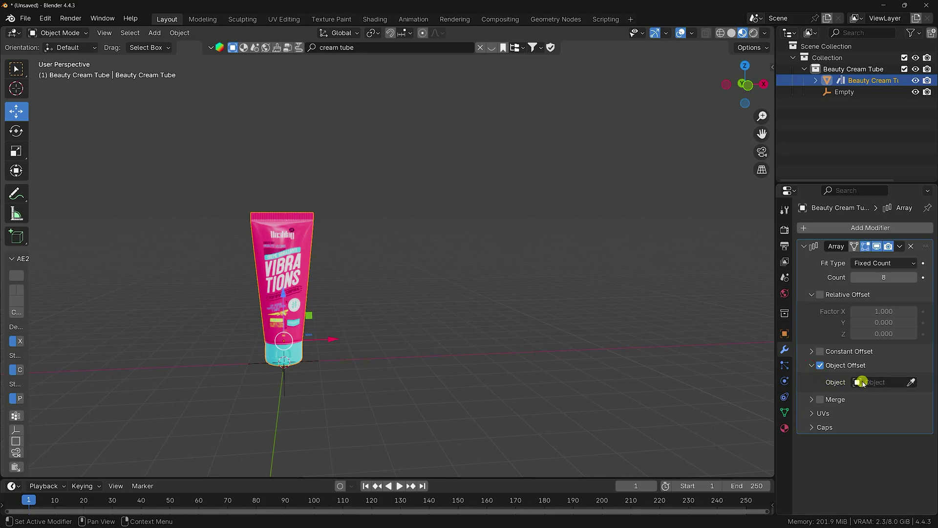
click(862, 383)
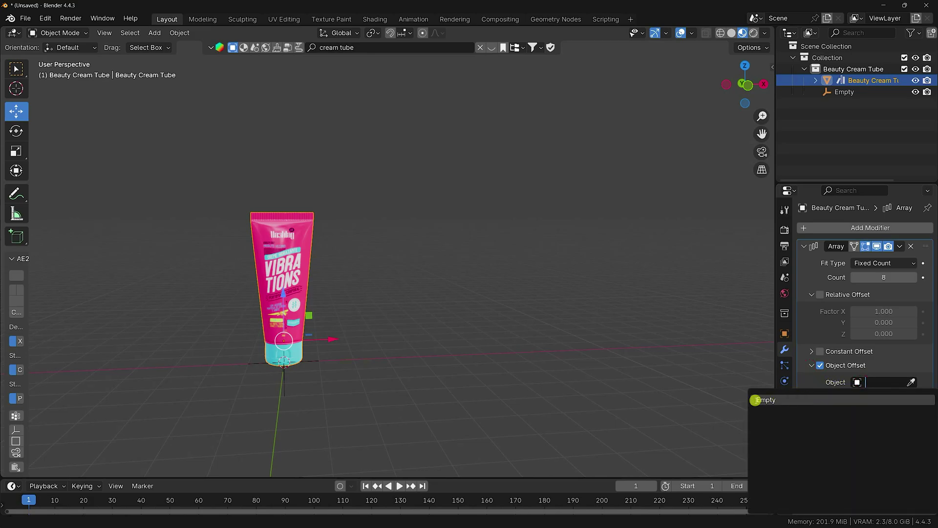
click(766, 399)
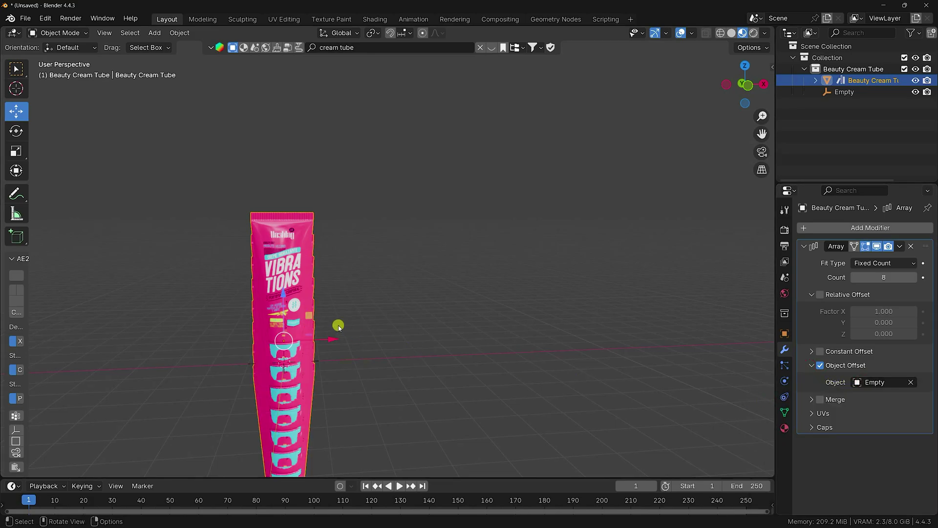
Apply all transforms to the arrayed Beauty Cream Tube so its origin sits at the world origin
middle_drag(339, 327, 628, 269)
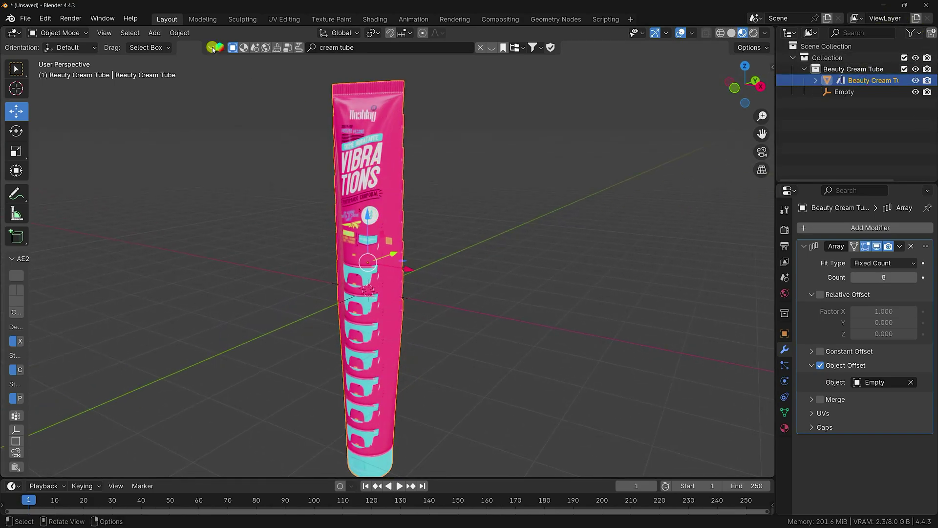
click(179, 33)
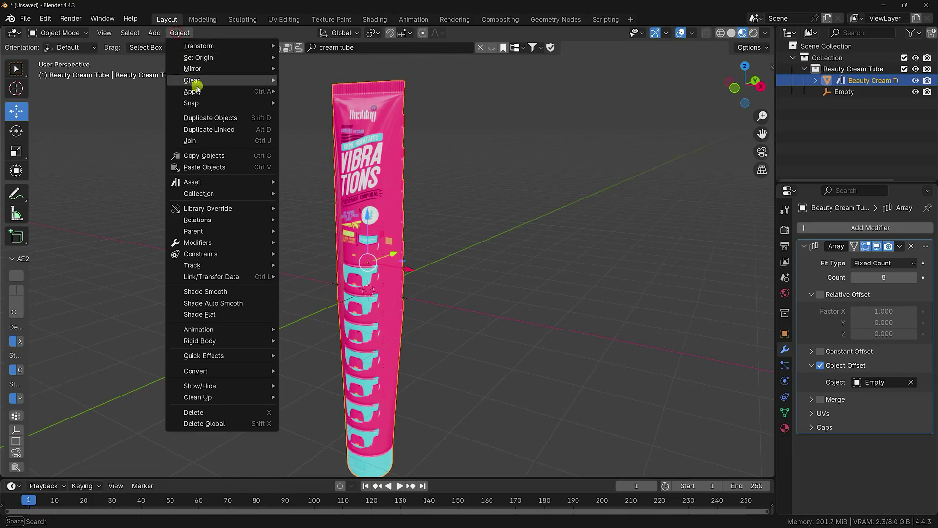
mouse_move(197, 92)
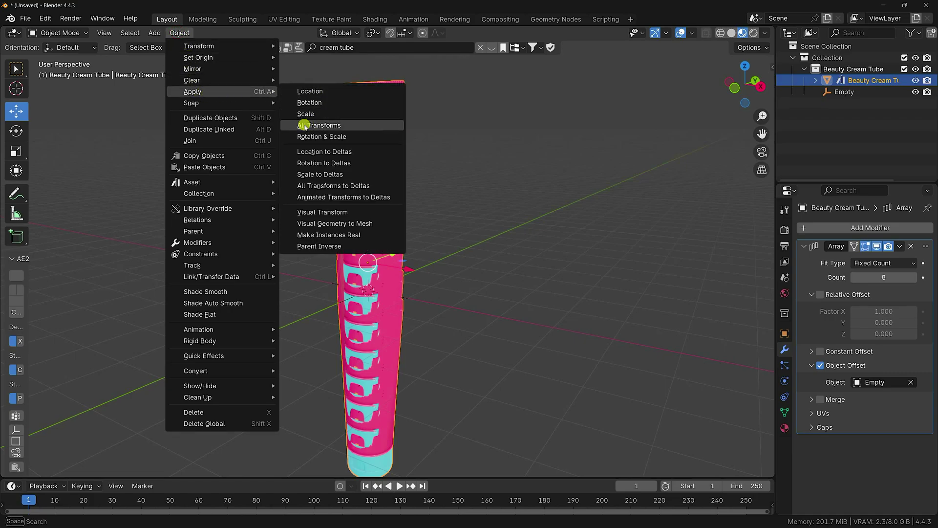
click(331, 126)
middle_drag(344, 195, 397, 182)
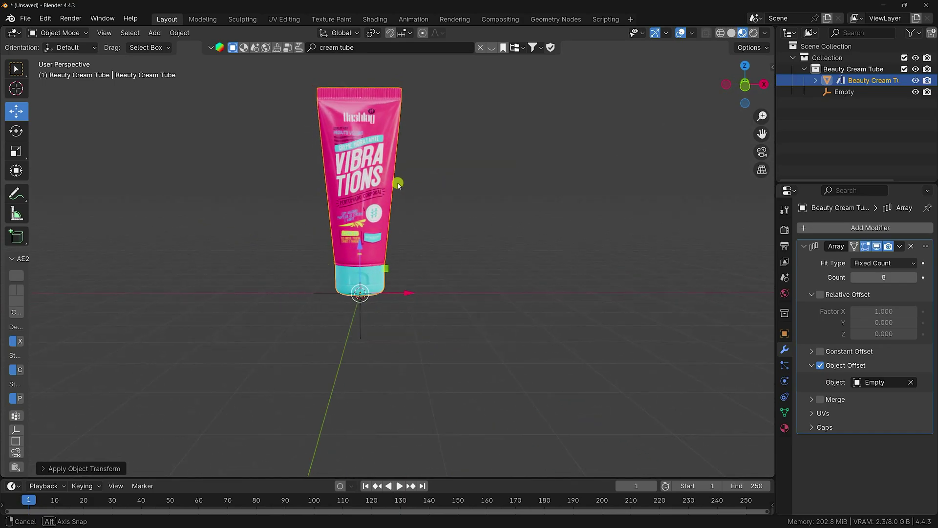
Set the Empty's Y rotation to 45° to fan the tube copies into a full circle
click(845, 93)
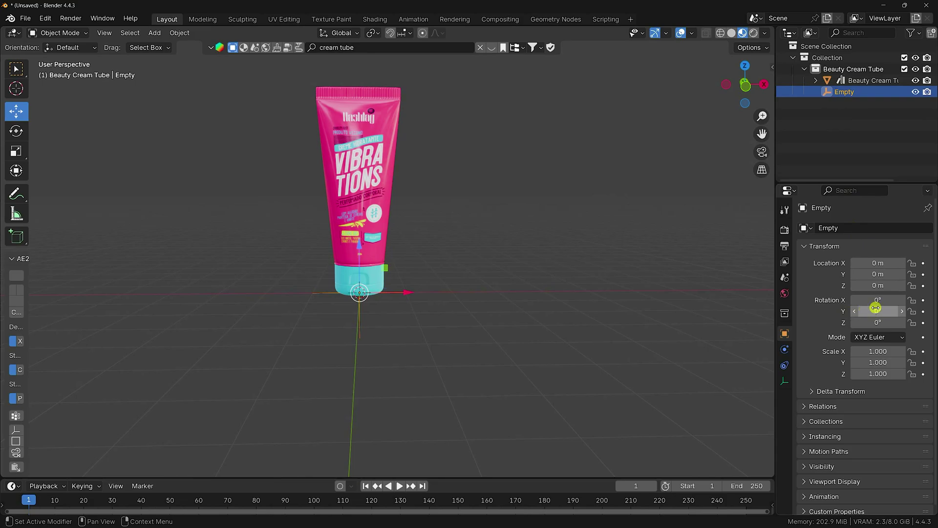
drag(878, 300, 143, 300)
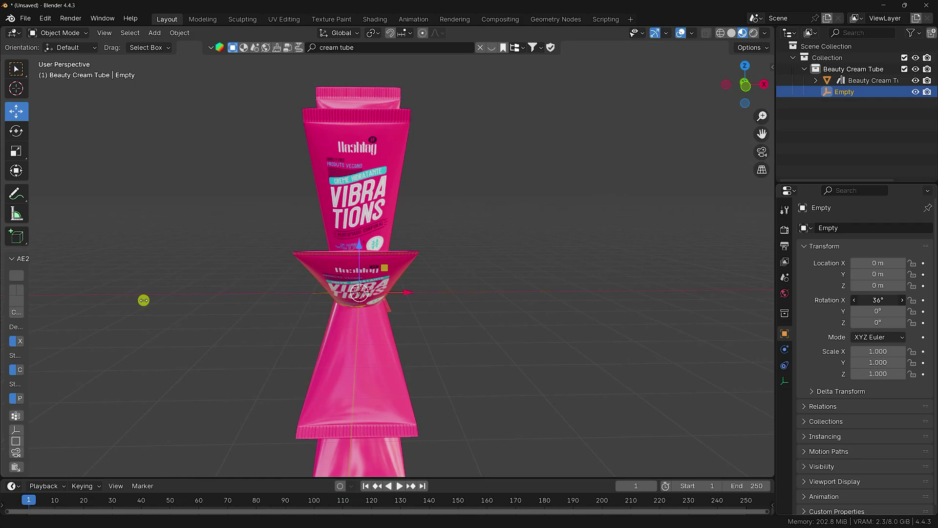
right_click(143, 300)
drag(875, 310, 143, 310)
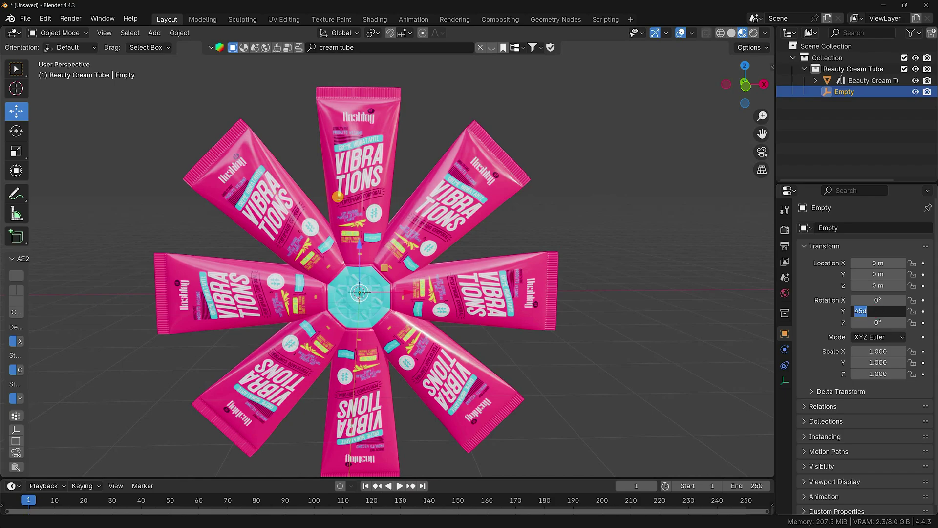
key(Return)
scroll(367, 276, down, 3)
scroll(367, 276, up, 3)
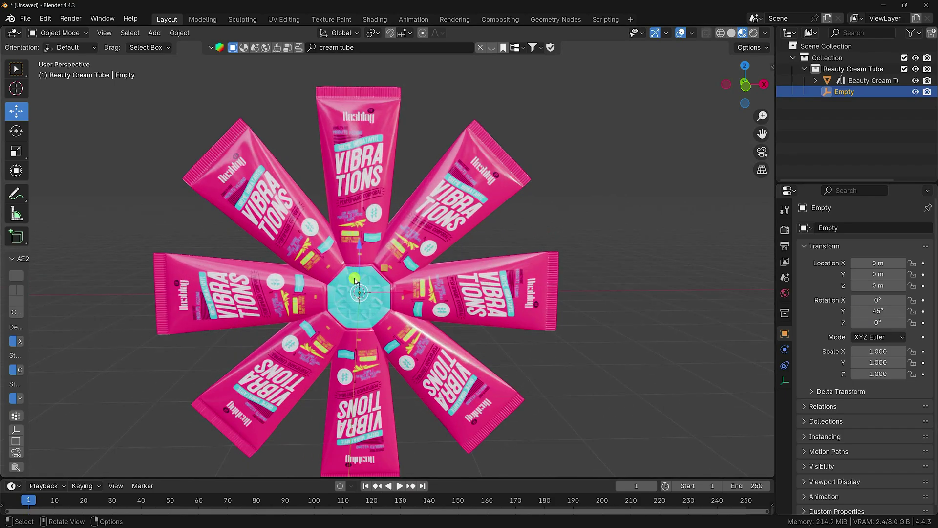
Switch to the front orthographic view and enter Edit Mode on the Beauty Cream Tube
middle_drag(366, 278, 369, 282)
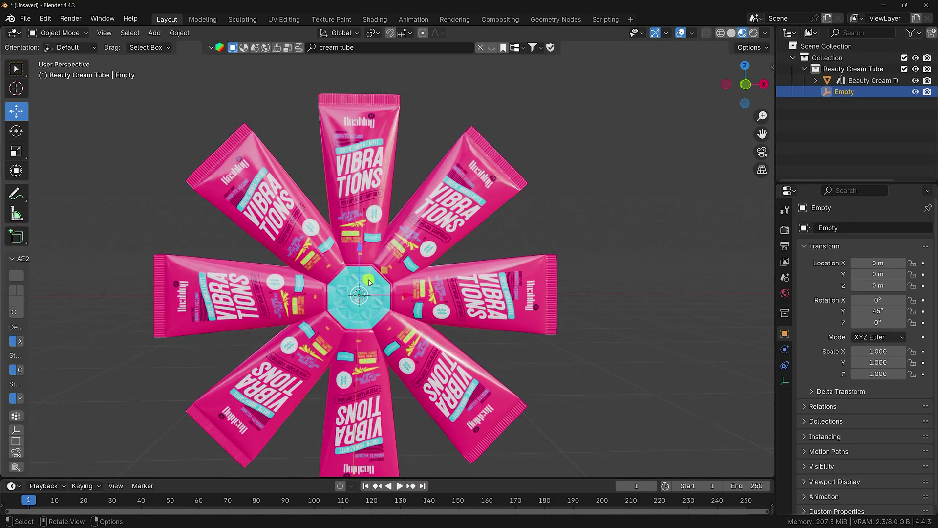
key(KP_1)
scroll(369, 282, down, 2)
scroll(368, 282, up, 2)
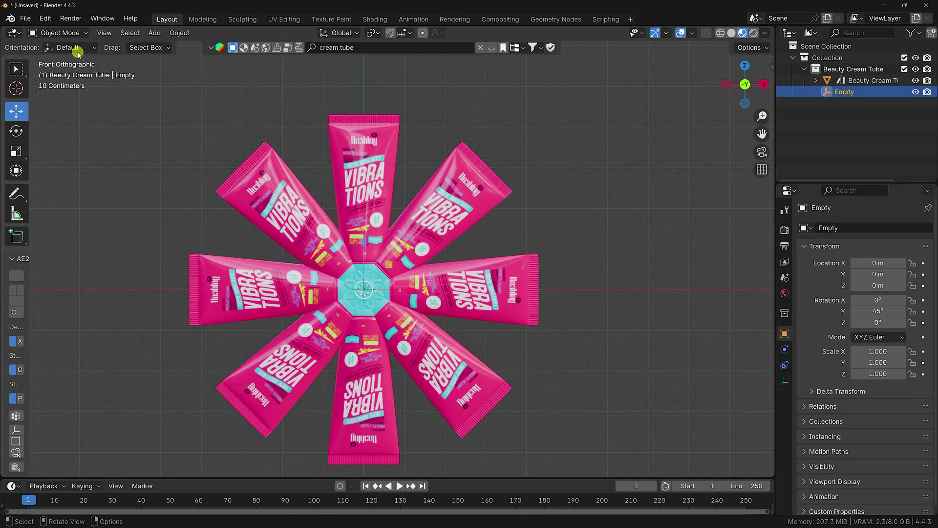
click(364, 149)
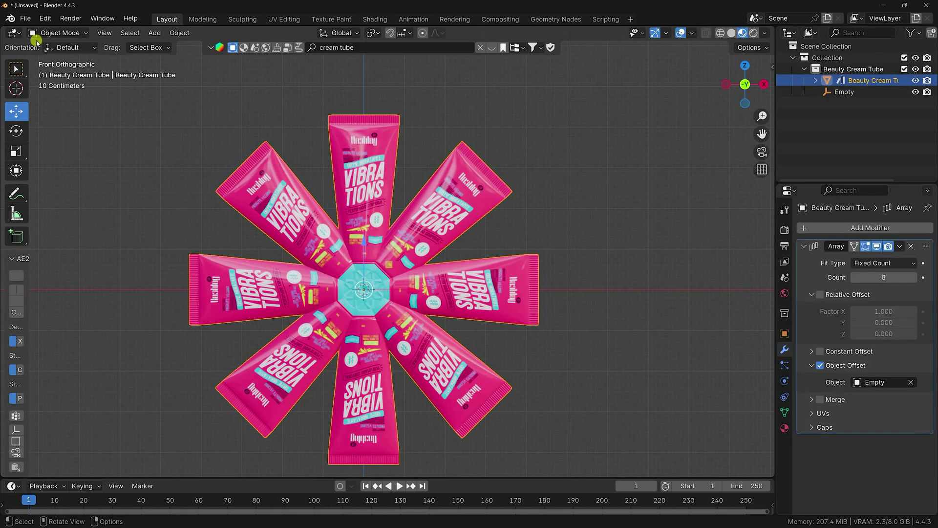
click(69, 33)
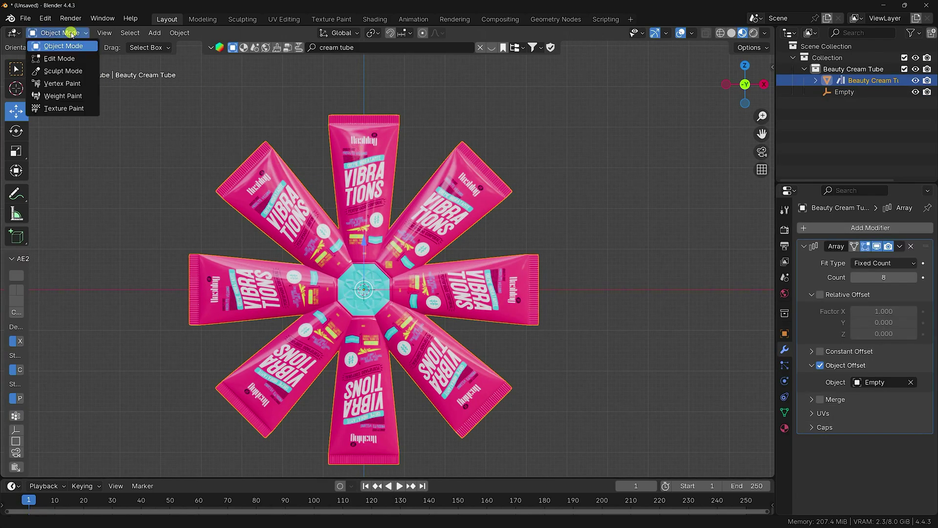
click(64, 58)
scroll(345, 191, up, 3)
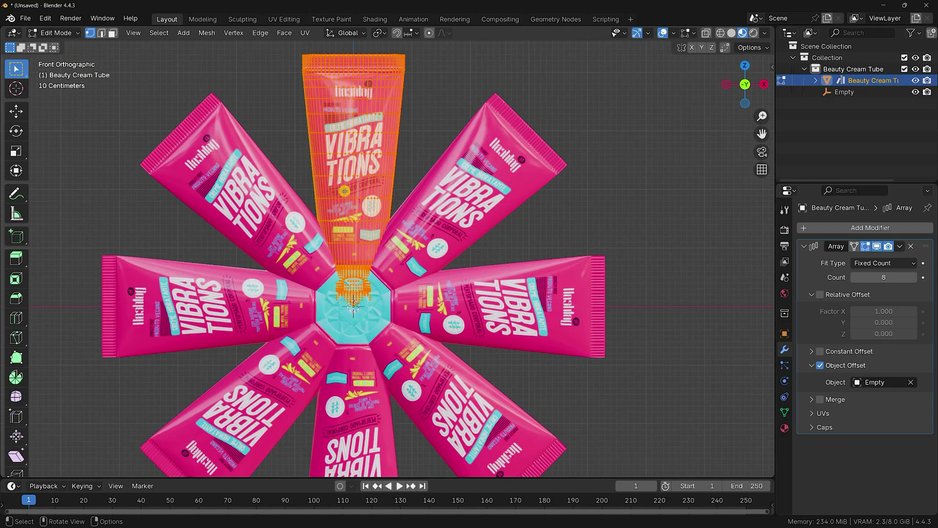
Move the whole tube mesh upward along Z to open a gap at the circle's centre, and return to Object Mode
click(16, 111)
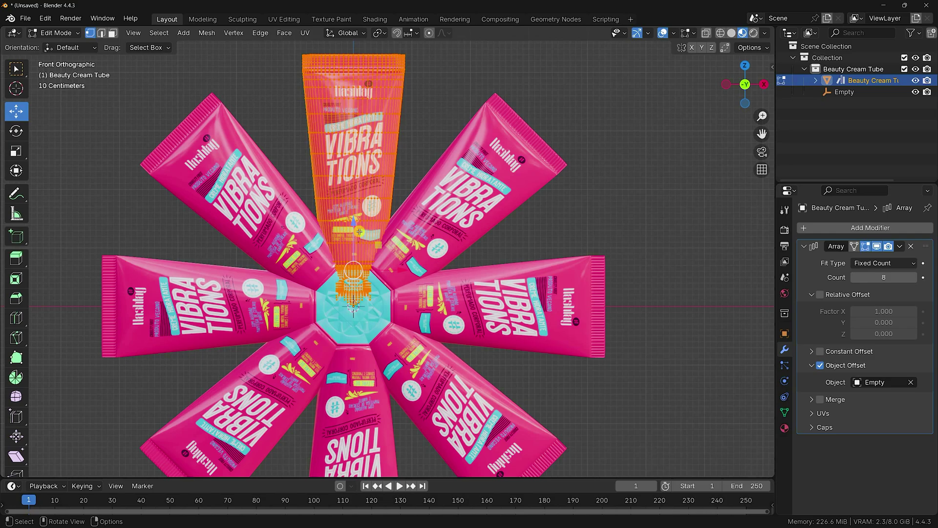
scroll(358, 229, down, 2)
drag(363, 217, 394, 169)
scroll(394, 168, up, 3)
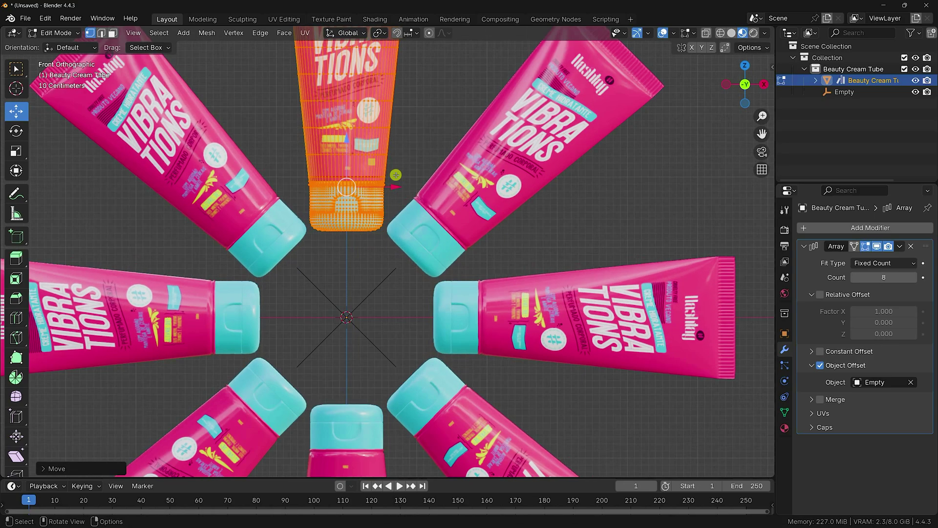
click(55, 32)
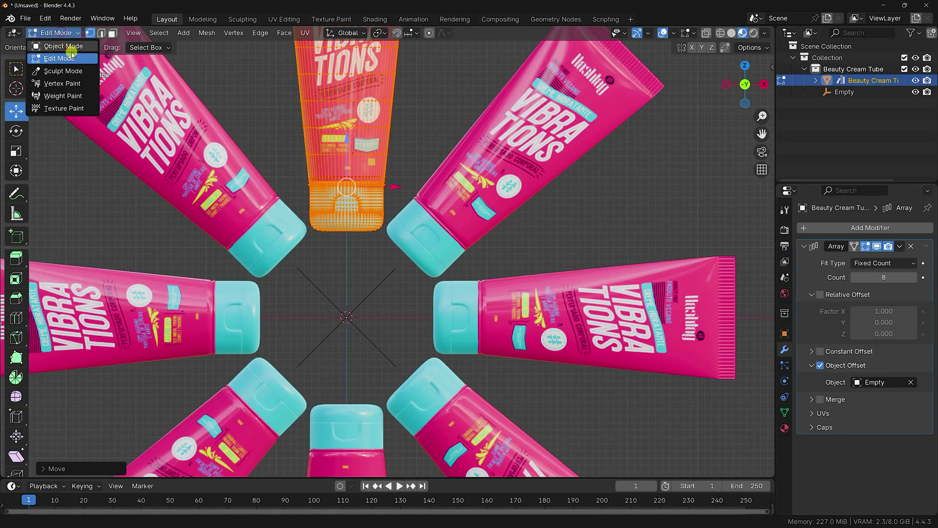
click(64, 46)
scroll(449, 288, down, 5)
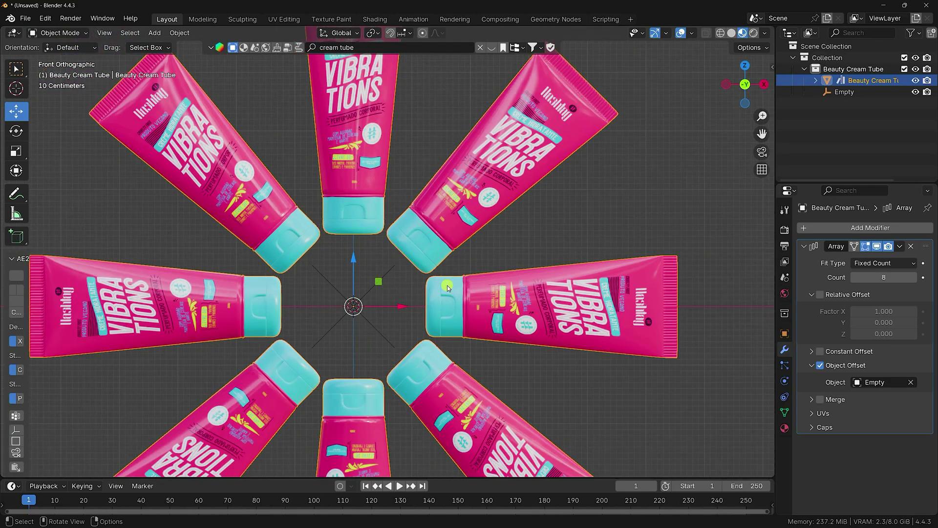
Enlarge the timeline area and keyframe the Empty's 45° Y rotation at frame 150
middle_drag(404, 291, 433, 307)
drag(444, 478, 443, 421)
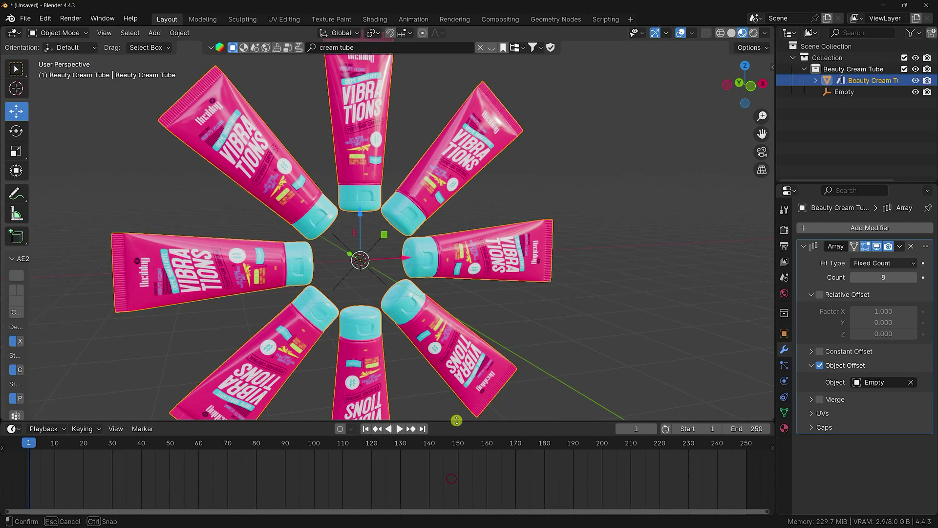
click(843, 92)
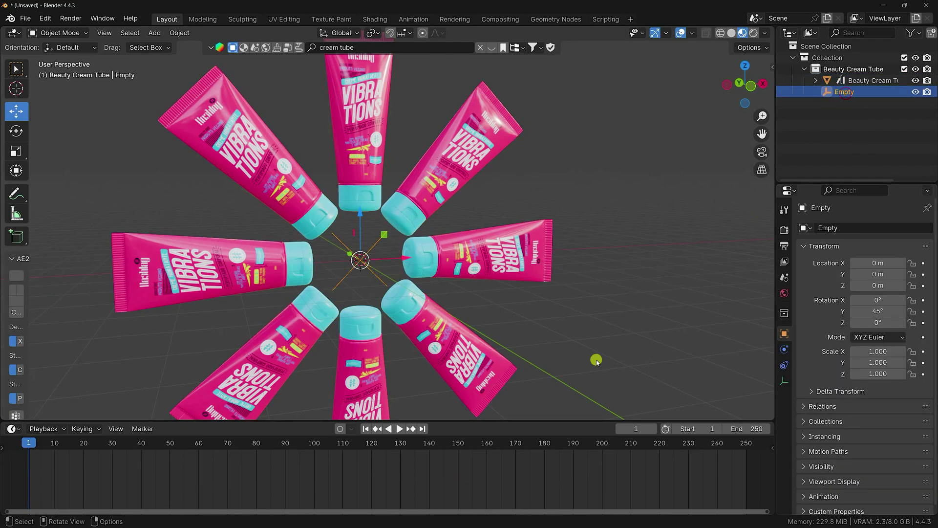
click(458, 444)
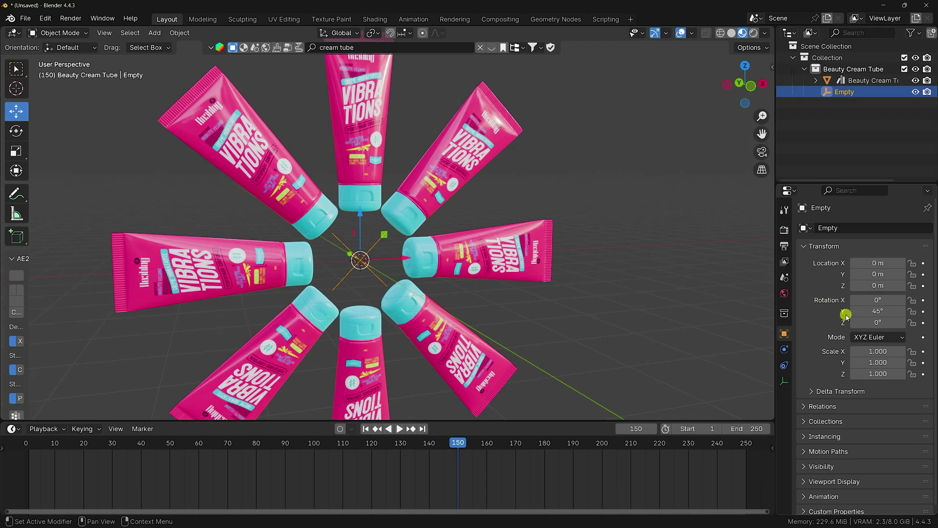
click(923, 311)
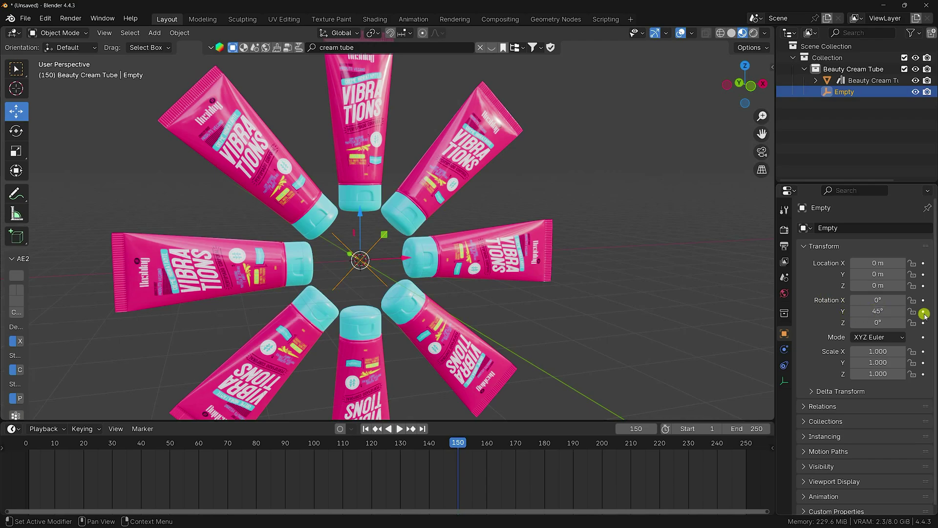
Set the Empty's Y rotation to 0° at frame 1 and keyframe it
click(366, 426)
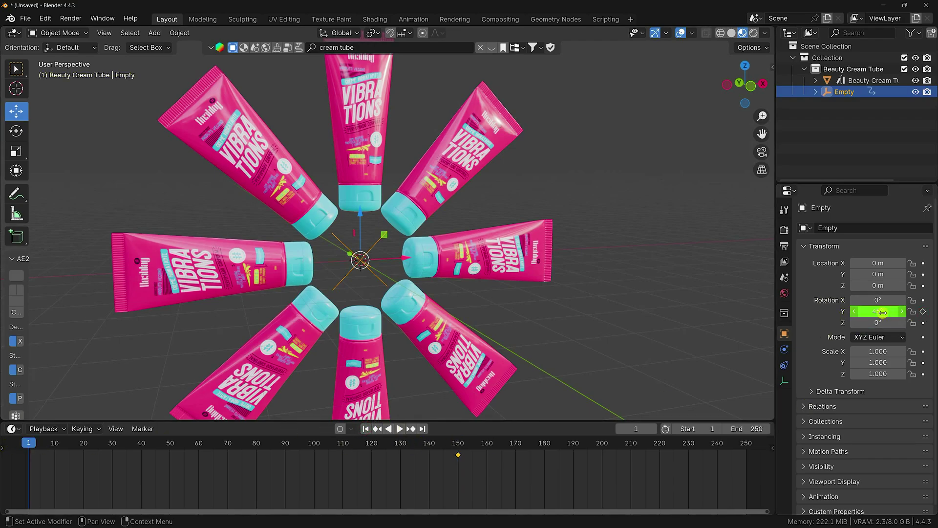
click(882, 311)
text(0)
key(Return)
click(923, 311)
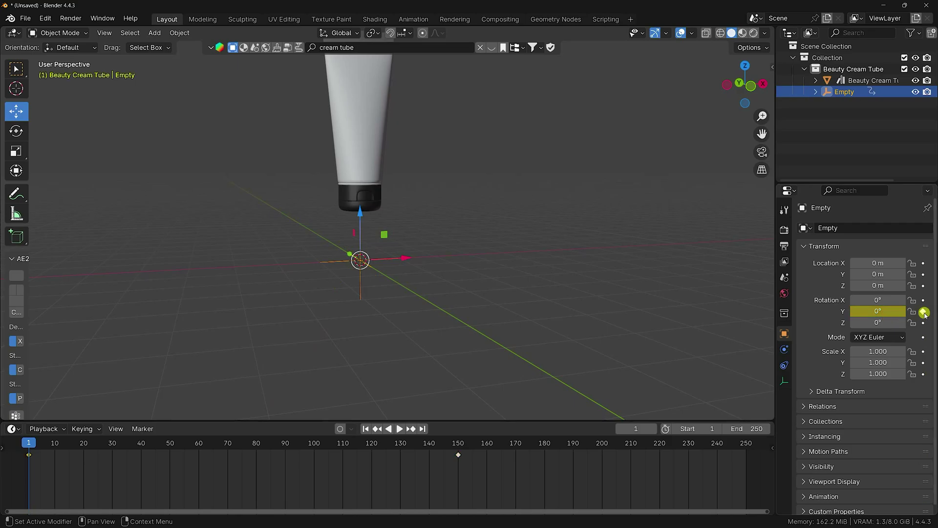
Play the animation to check how the tubes fan out, and stop it past frame 150
click(409, 428)
middle_drag(391, 337, 383, 306)
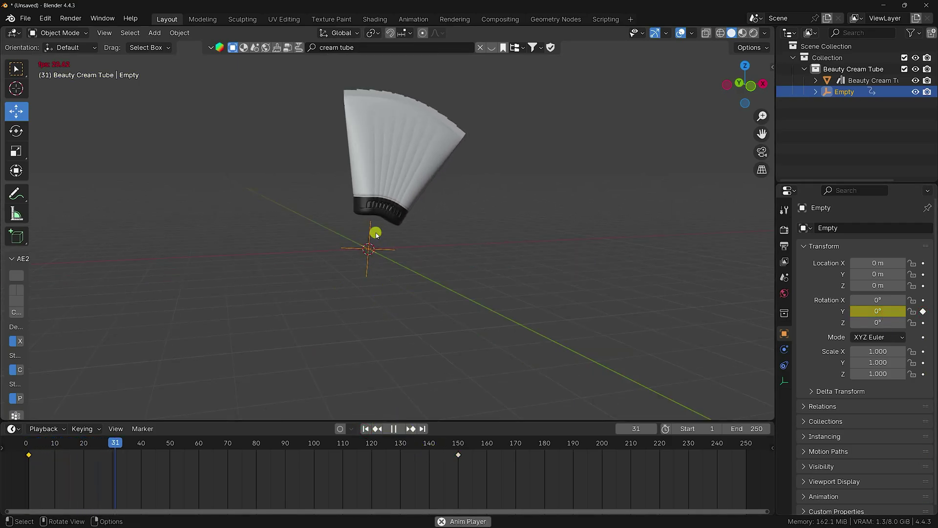
scroll(378, 141, up, 2)
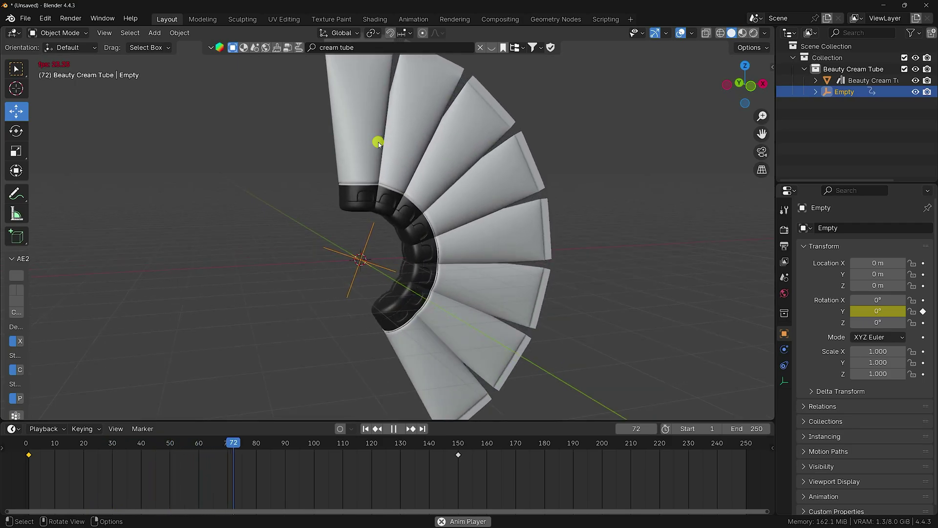
scroll(385, 193, up, 2)
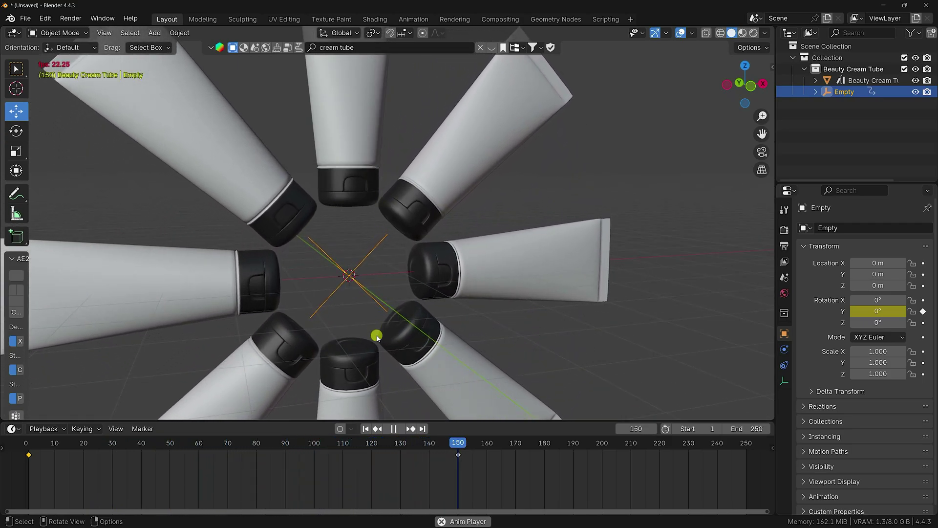
click(393, 428)
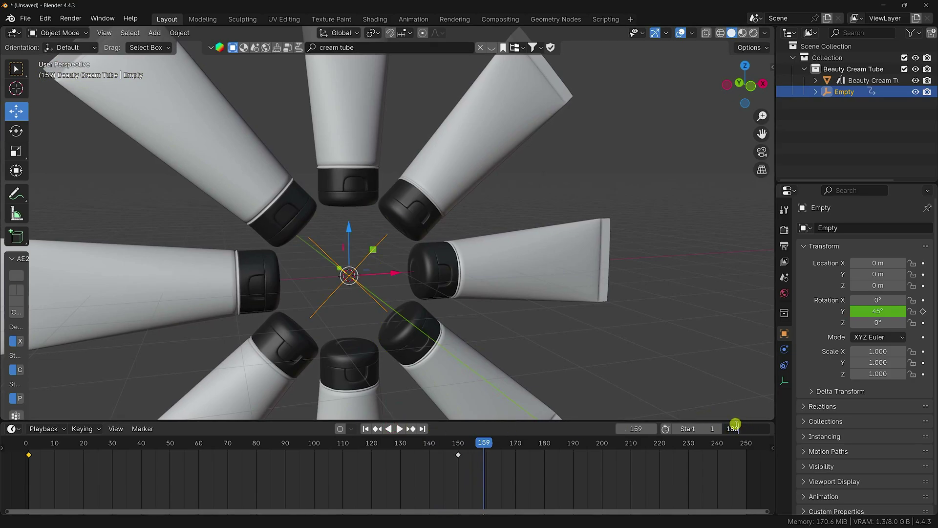
Set the scene's end frame to 180
click(735, 423)
text(180)
key(Return)
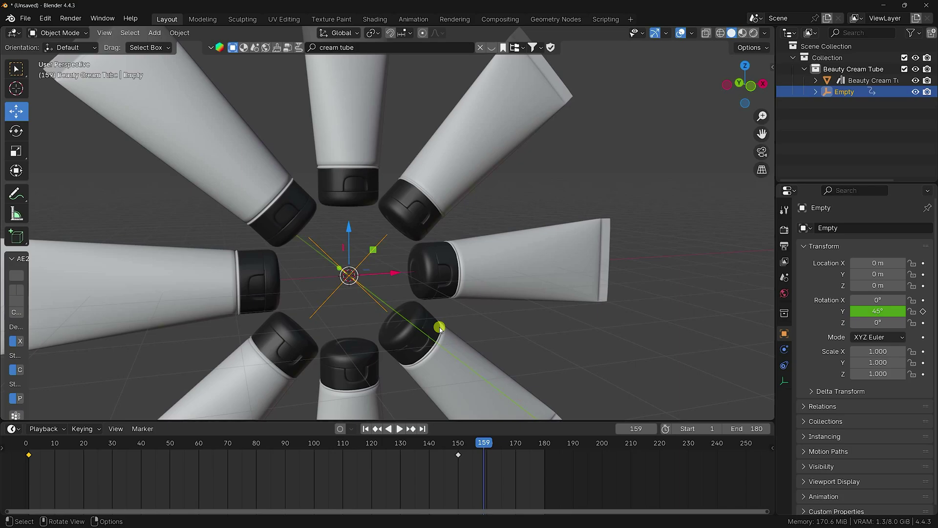
Play the shortened animation from the first frame while viewing the whole circle of tubes, and stop playback
click(365, 429)
click(399, 429)
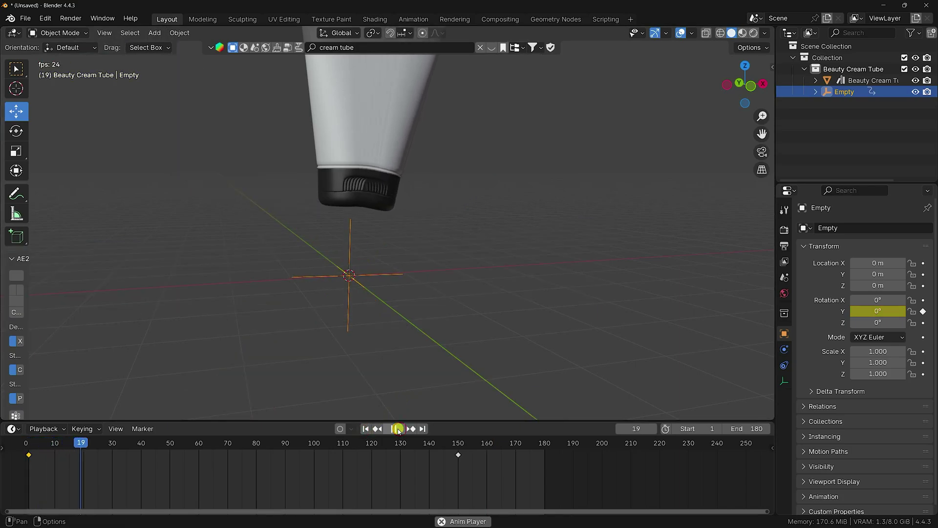
drag(760, 137, 13, 162)
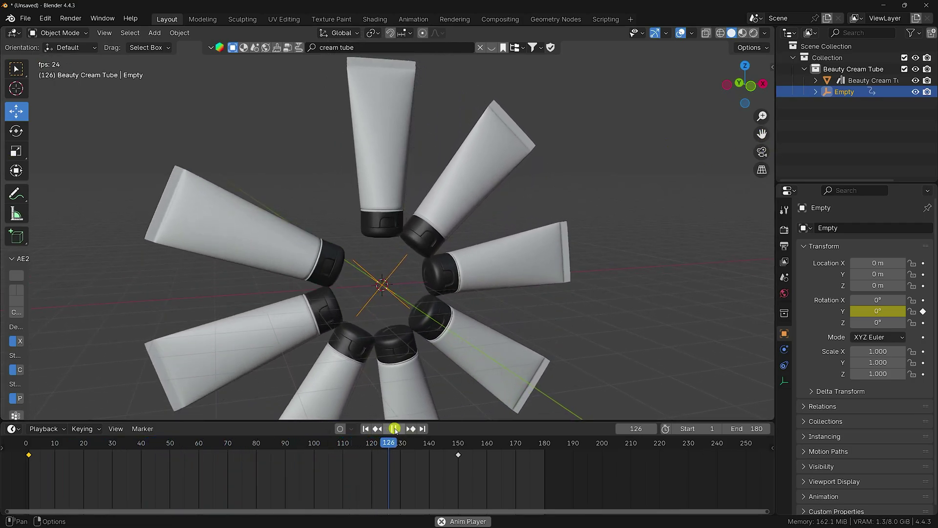
click(395, 429)
Select the Empty's keyframes and show its Y rotation curve in an enlarged Graph Editor in place of the Timeline
drag(490, 472, 4, 432)
click(18, 430)
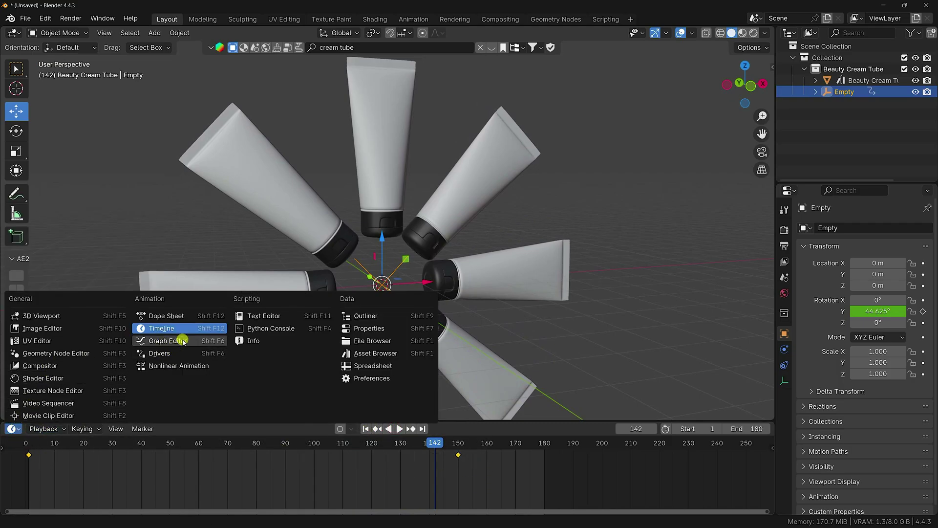
click(166, 340)
drag(315, 424, 312, 317)
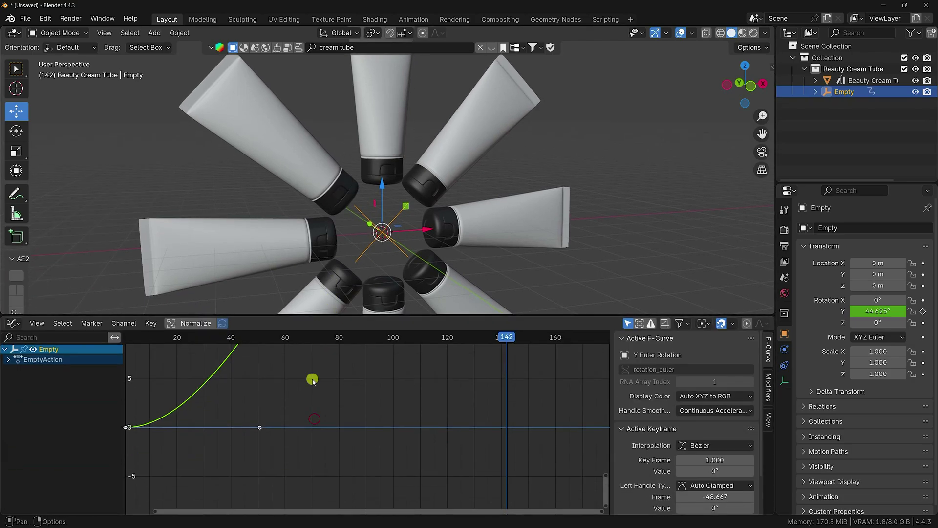
ctrl+middle_drag(345, 385, 368, 437)
scroll(364, 405, up, 2)
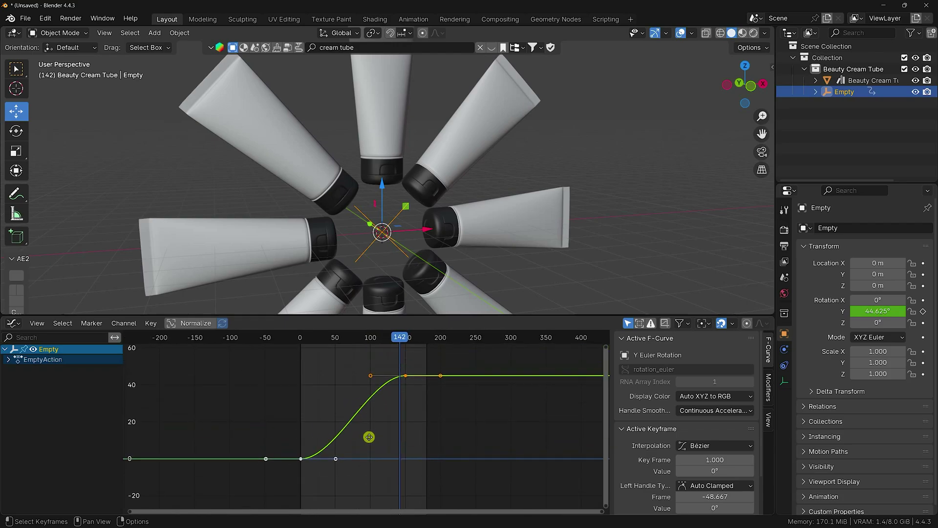
Extend the frame 150 keyframe's left handle to about frame 0 and the frame 1 keyframe's right handle to about frame 180
drag(359, 371, 296, 375)
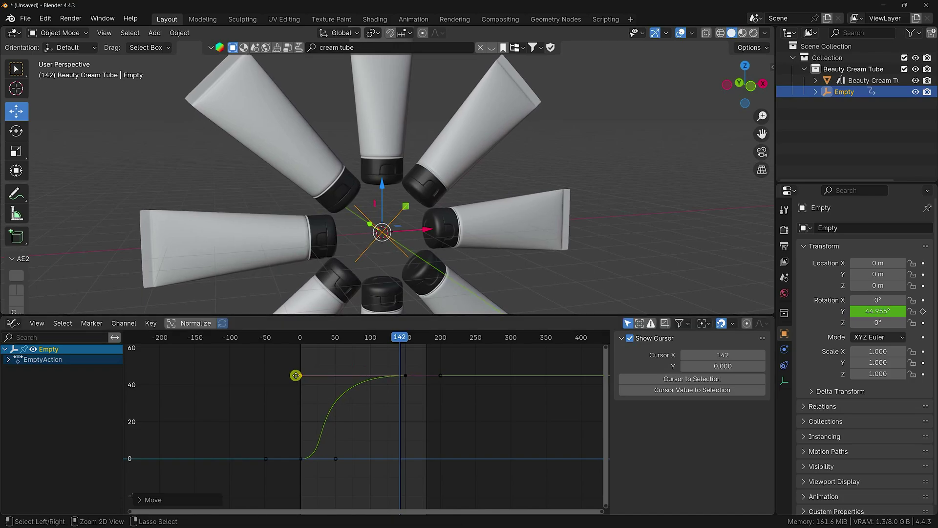
click(354, 472)
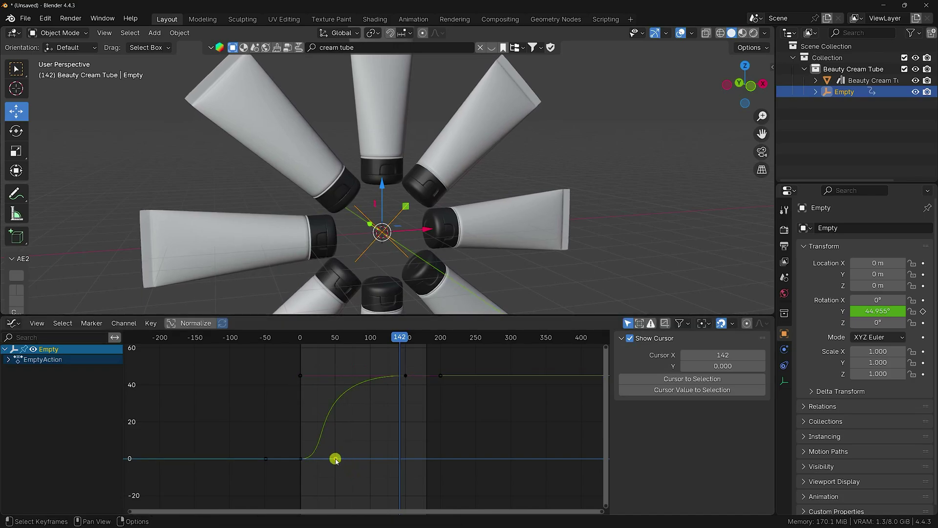
drag(335, 459, 348, 459)
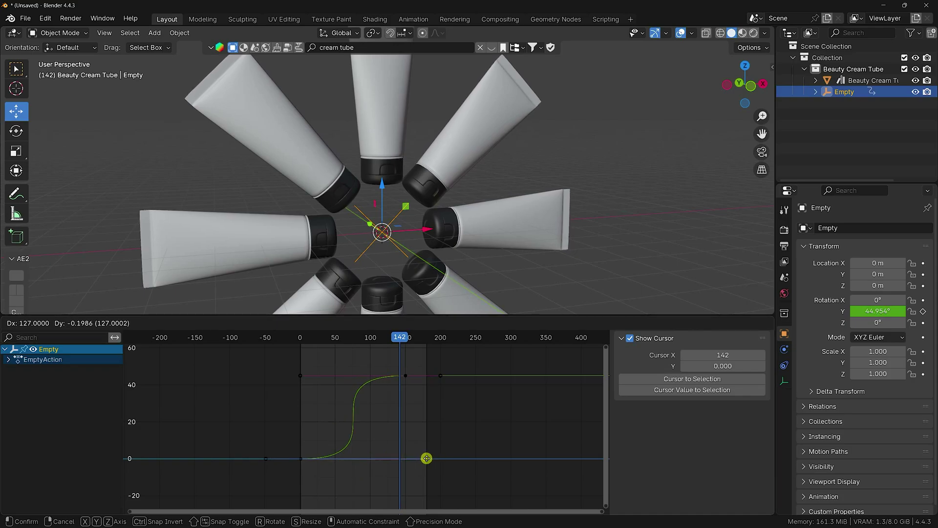
drag(428, 458, 427, 458)
Play the animation from the start twice to check the new easing of the tubes fanning open
drag(301, 344, 280, 344)
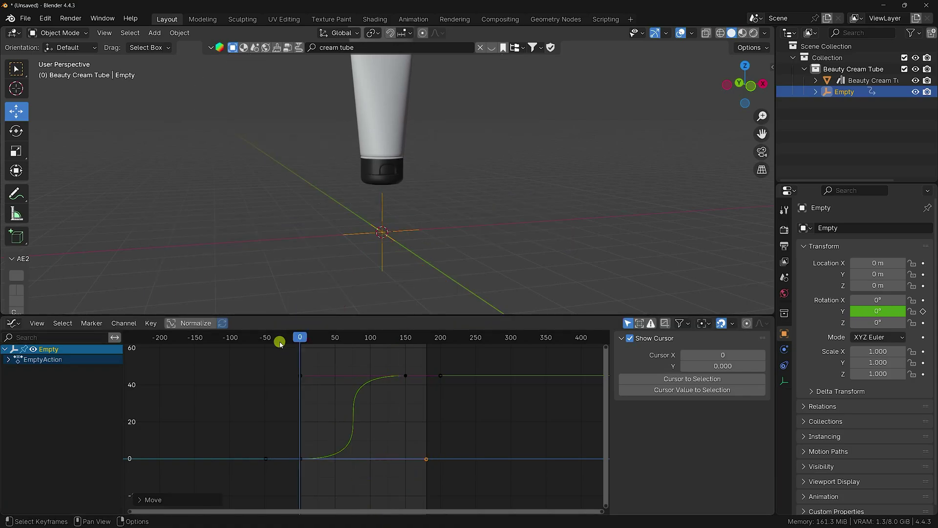
key(space)
scroll(366, 341, down, 1)
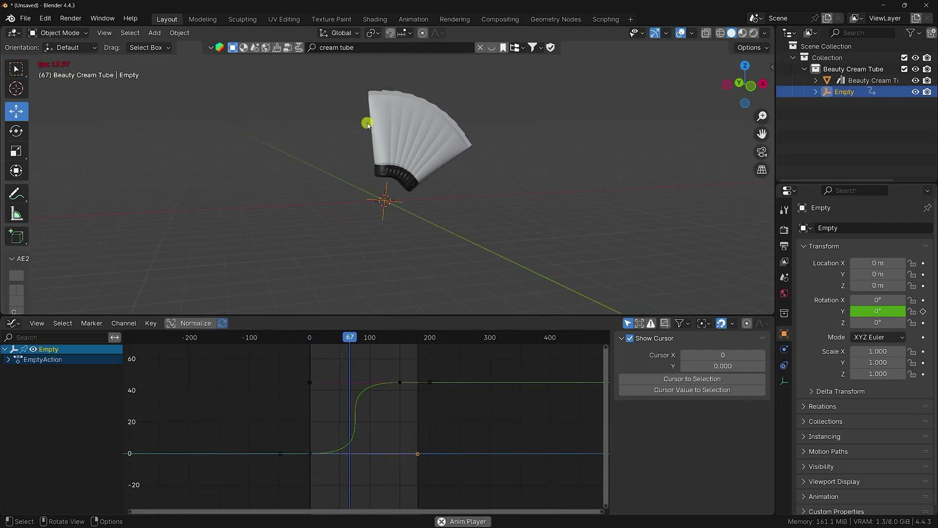
key(space)
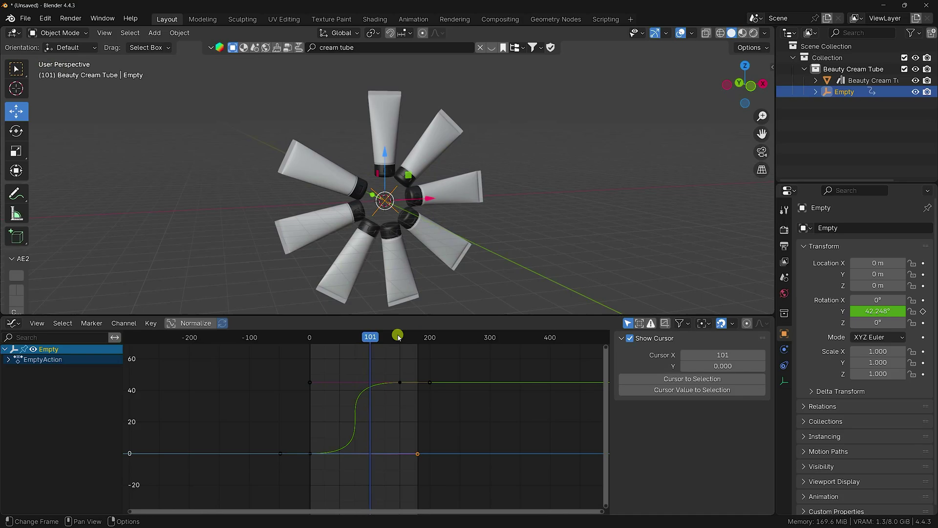
key(shift+Left)
key(space)
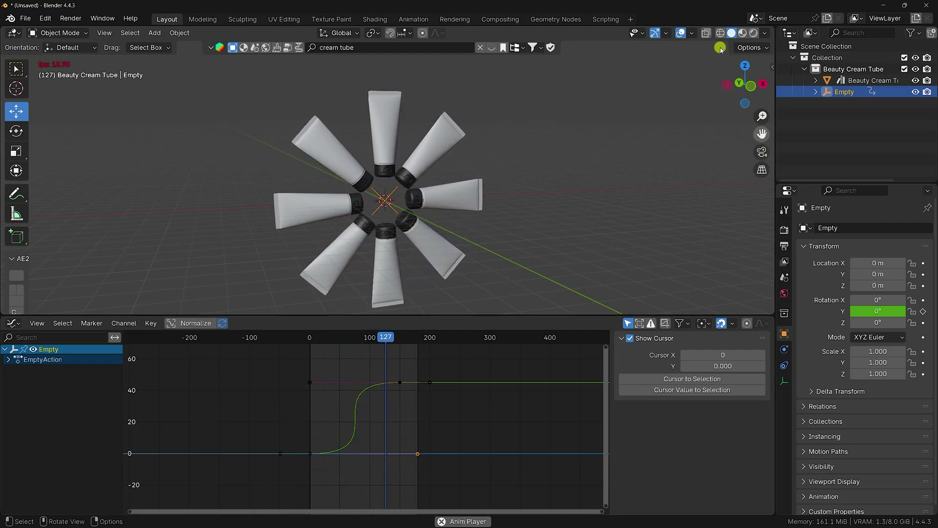
Switch the Graph Editor back to a Timeline, shrink it, and stop playback
click(13, 323)
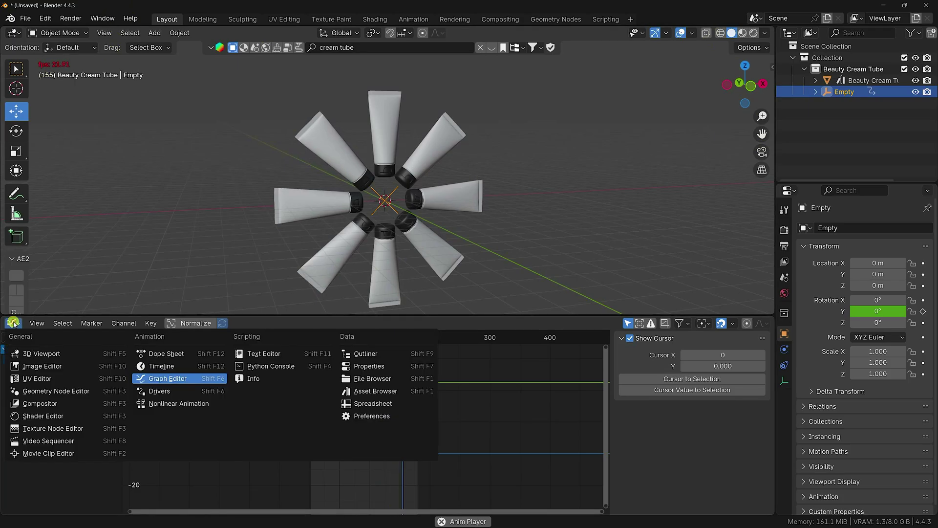
click(161, 366)
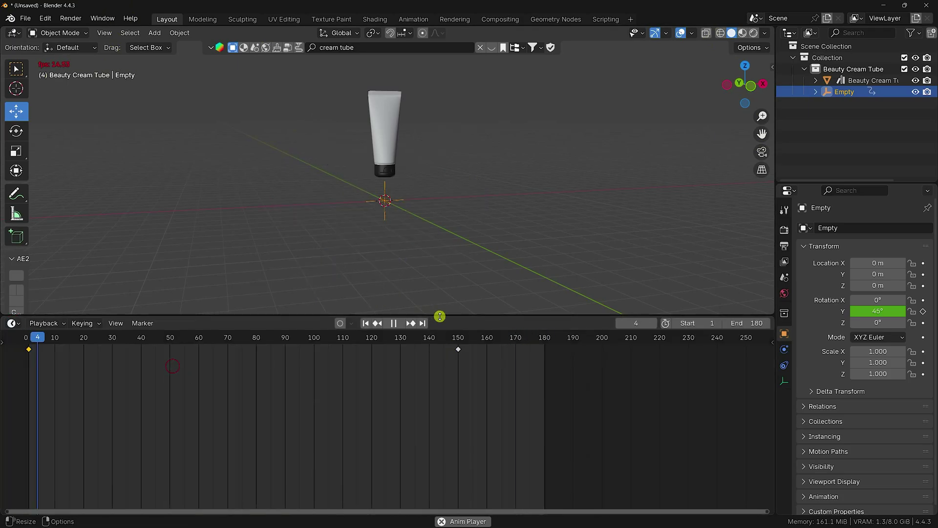
drag(437, 315, 442, 449)
click(392, 455)
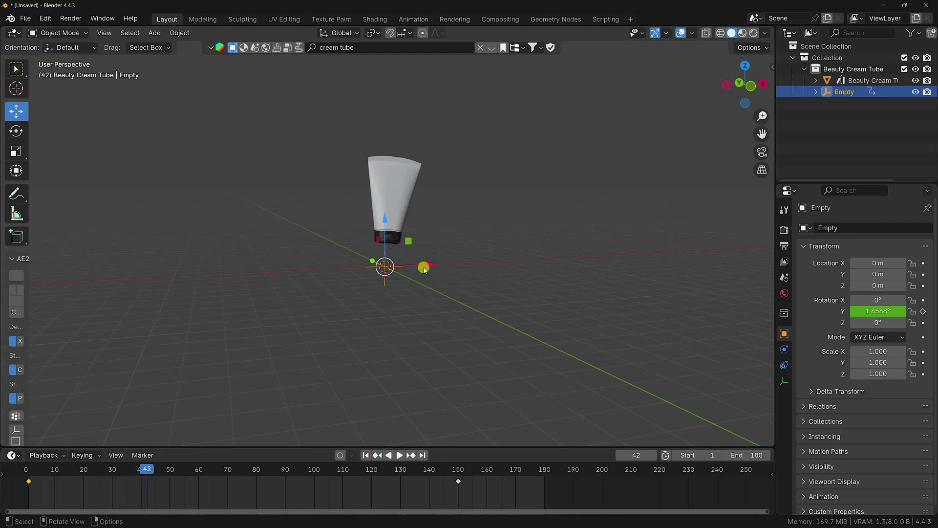
Create a second collection directly under the Scene Collection and add a camera to it
click(154, 33)
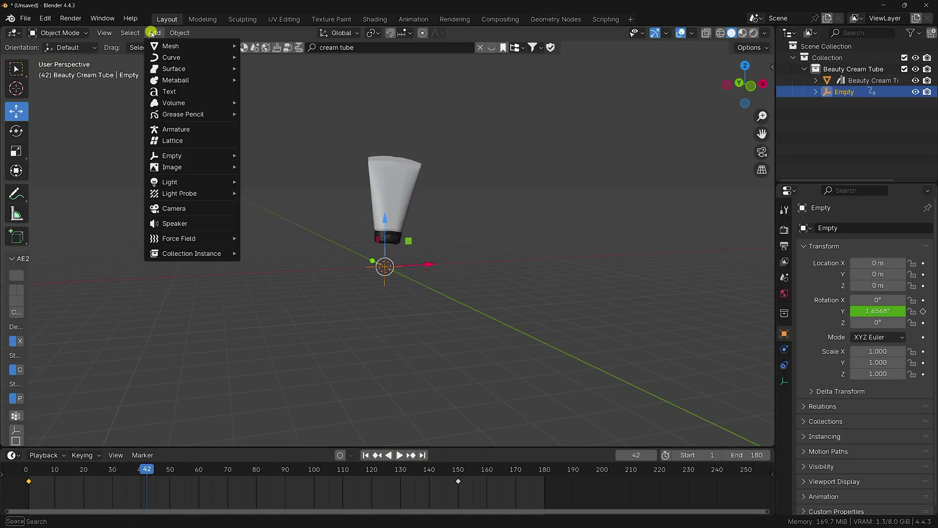
click(846, 118)
click(844, 70)
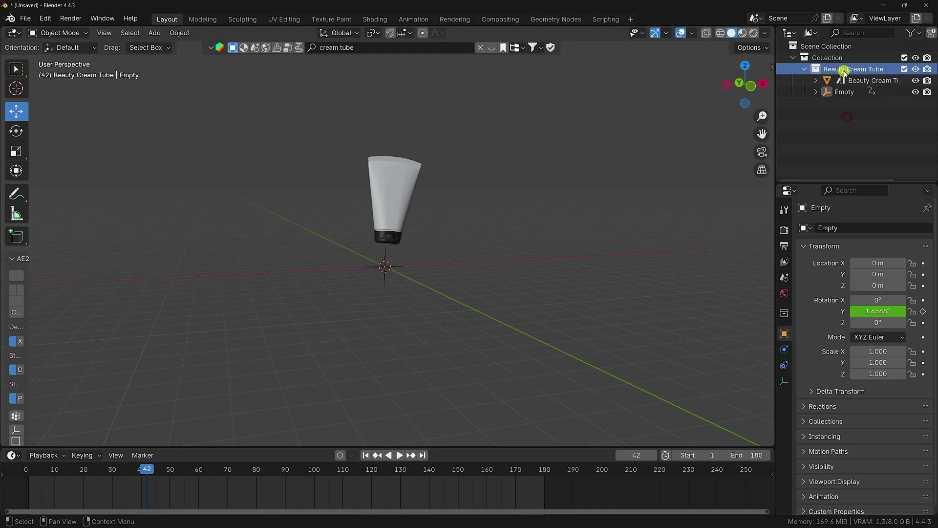
right_click(839, 115)
click(838, 113)
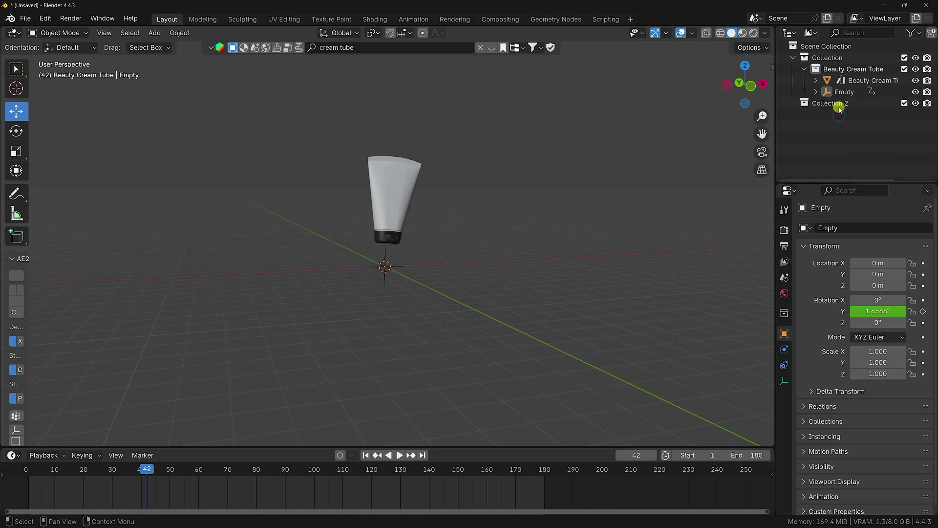
click(155, 32)
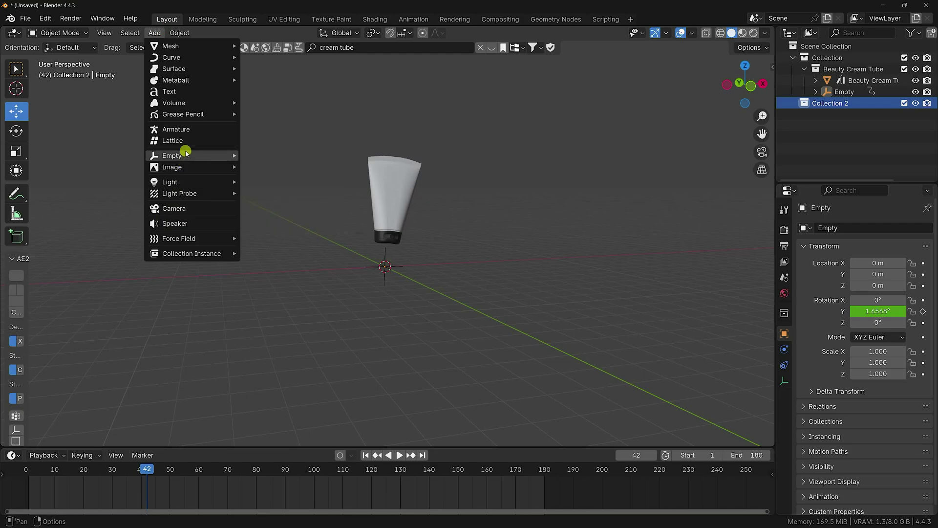
click(182, 209)
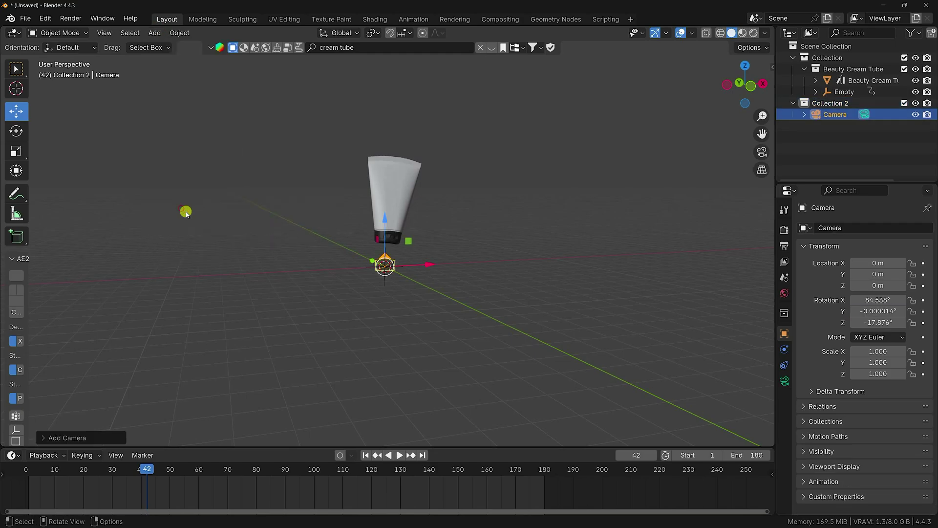
Set the camera's rotation to X 90°, Y 0° and Z 0°, and look through it
middle_drag(411, 304, 404, 311)
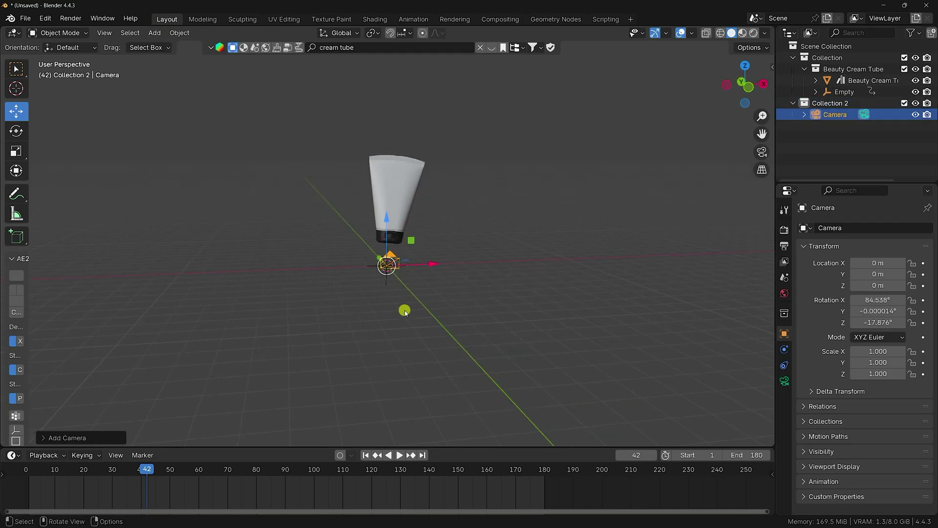
click(889, 300)
text(90)
key(Tab)
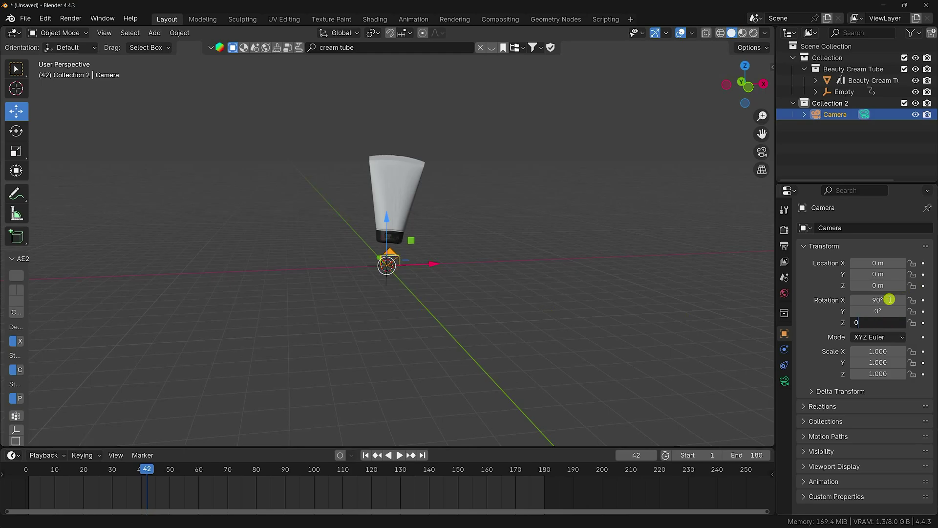
key(Return)
key(KP_0)
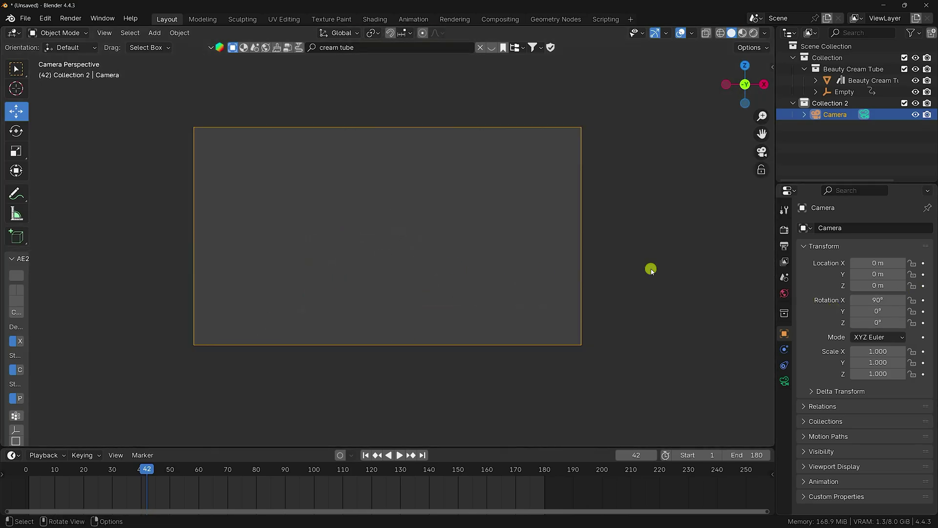
Go to frame 150 and move the camera back to a Y location of -30 m to frame the tube circle
click(344, 470)
key(space)
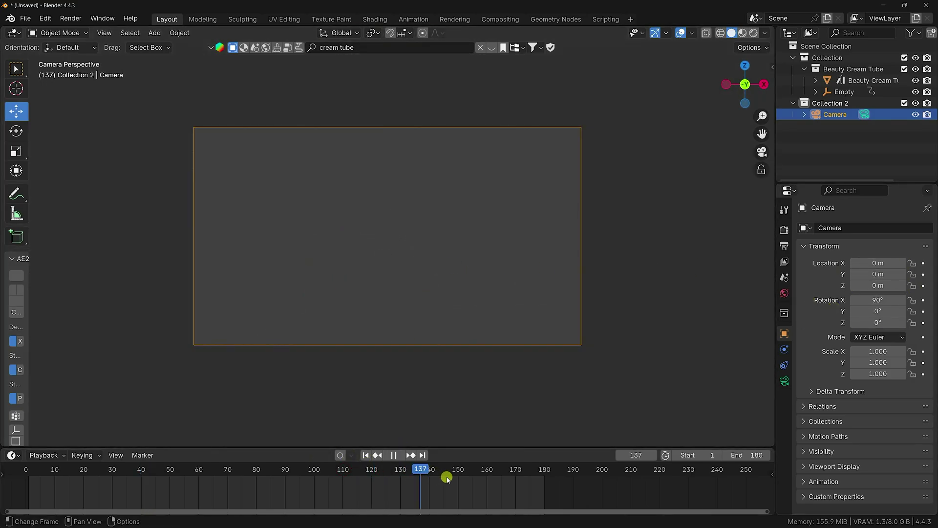
drag(878, 274, 498, 408)
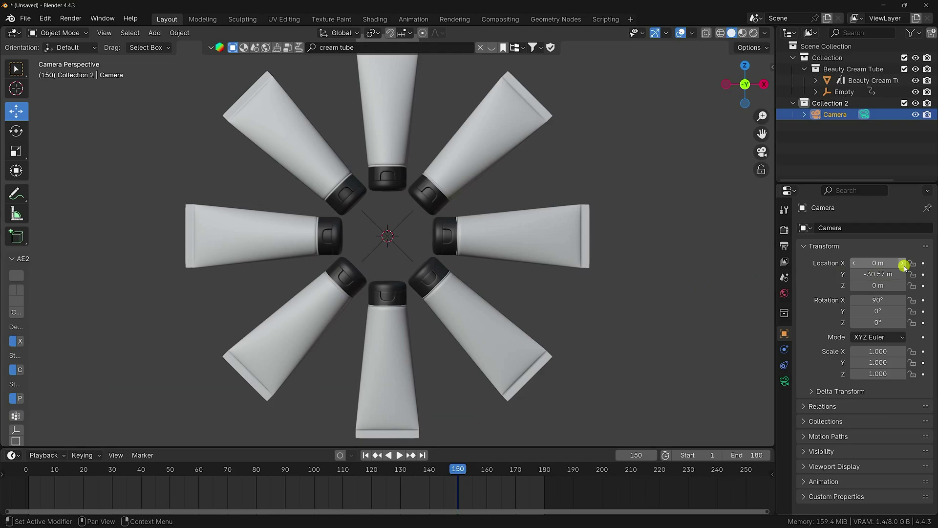
scroll(474, 356, down, 2)
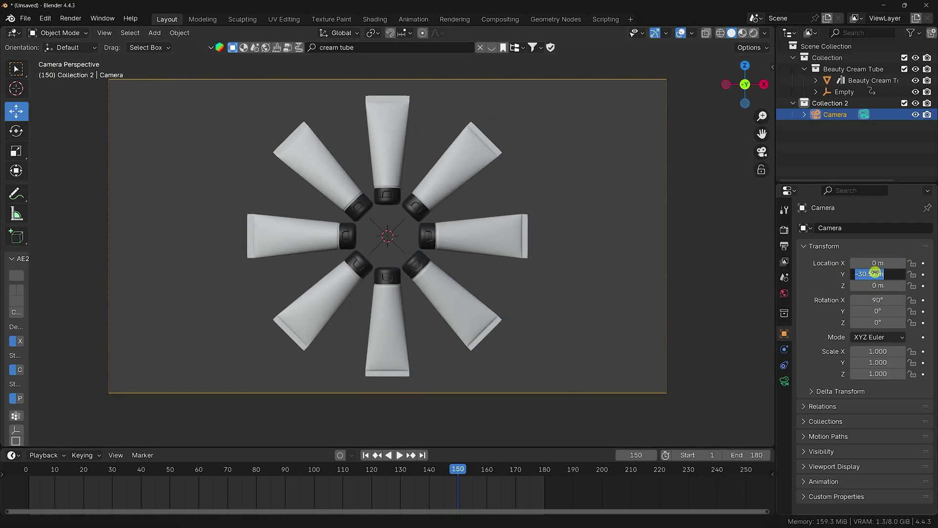
key(Return)
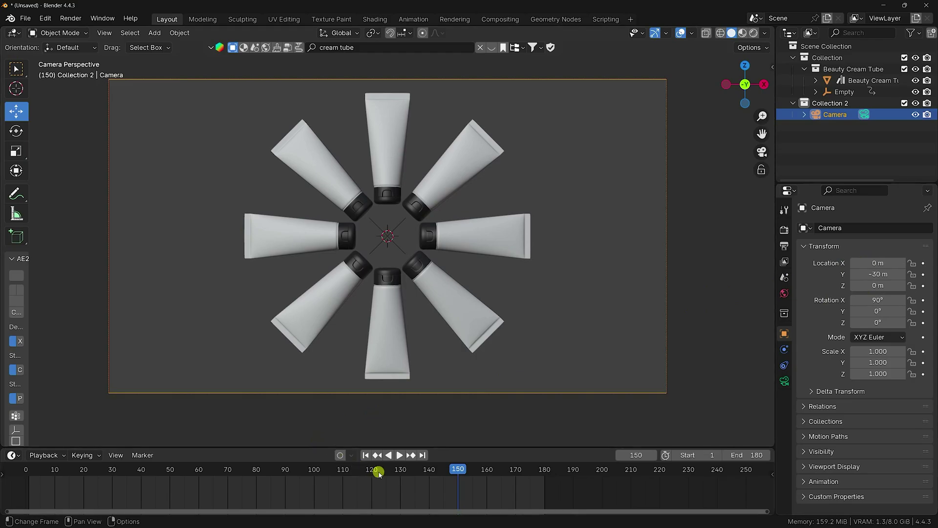
Keyframe the camera's Y location at -30 m on frame 150 and at -2.56 m on frame 180
drag(379, 473, 366, 473)
key(space)
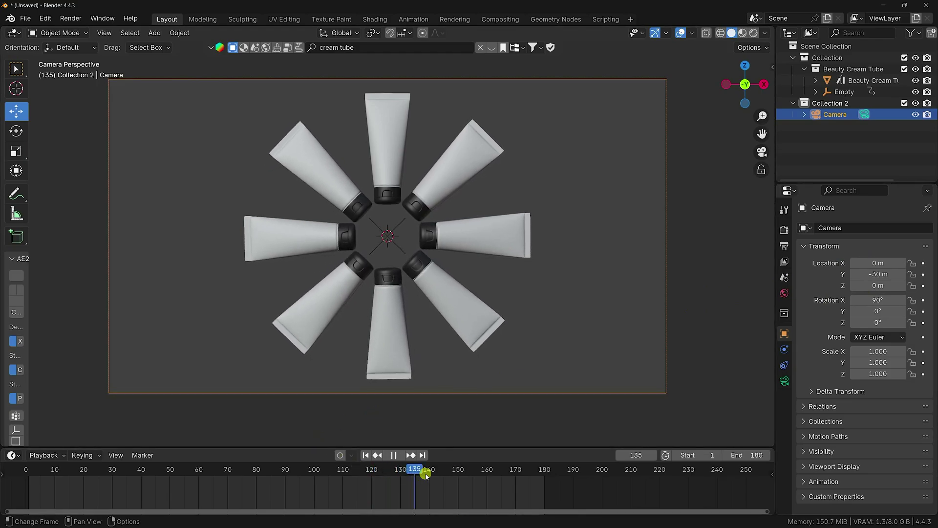
drag(425, 473, 450, 480)
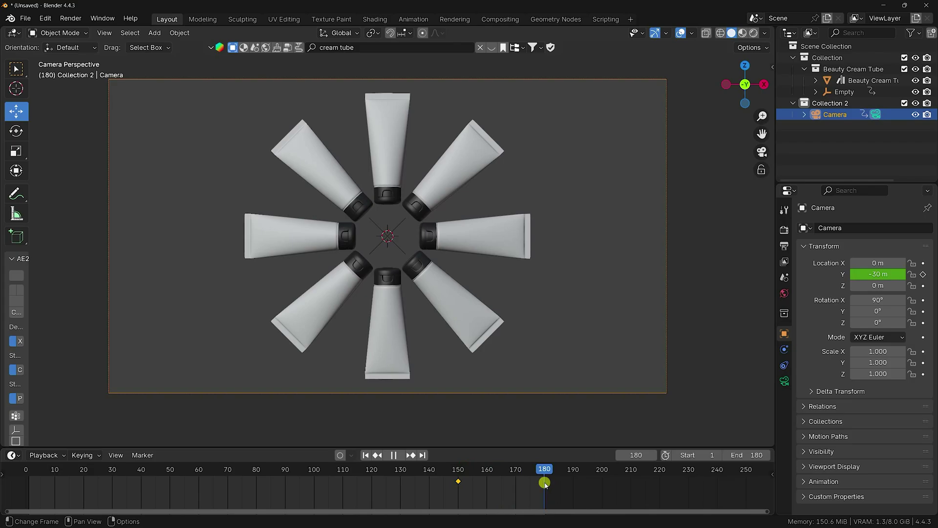
mouse_move(878, 274)
mouse_down()
mouse_move(145, 280)
mouse_move(469, 308)
mouse_move(256, 338)
mouse_move(383, 347)
mouse_move(884, 287)
mouse_up()
click(924, 274)
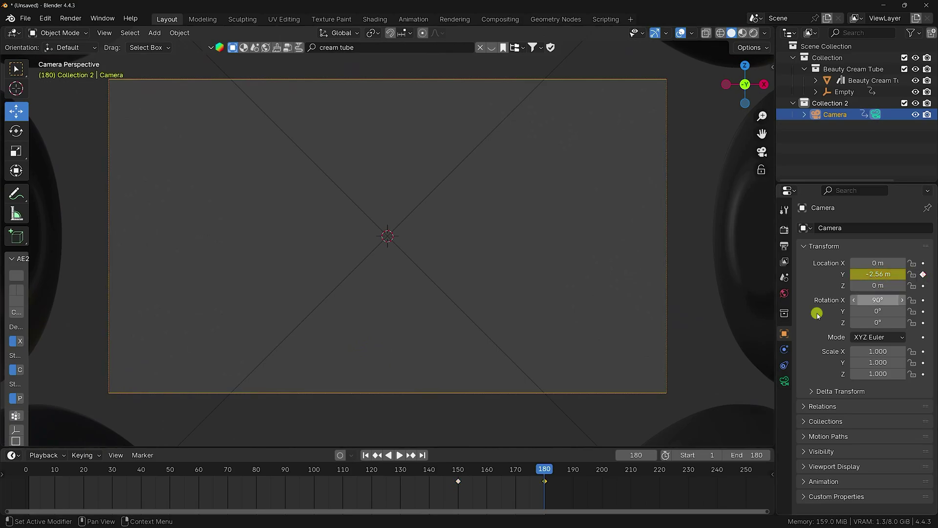
Return to frame 1, select the camera's keyframes, and show its Y location curve in an enlarged Graph Editor
click(365, 455)
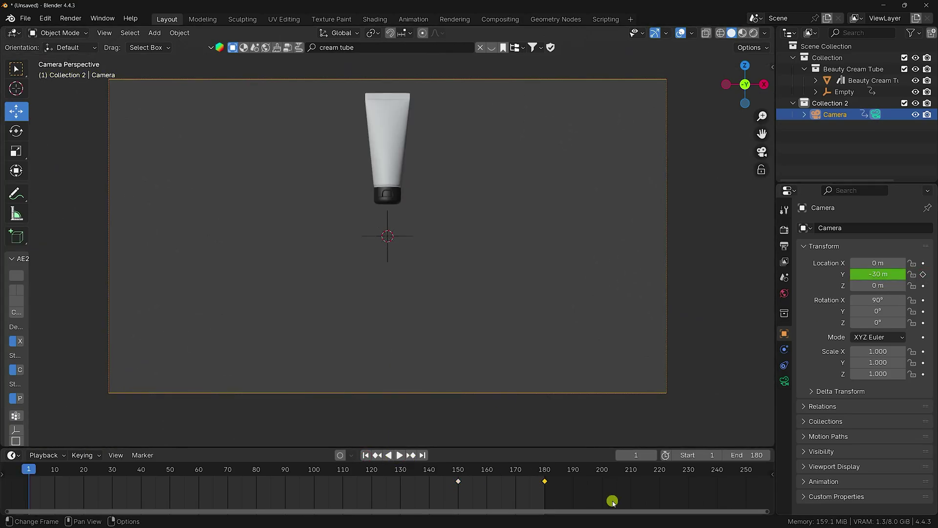
drag(588, 507, 427, 463)
click(13, 453)
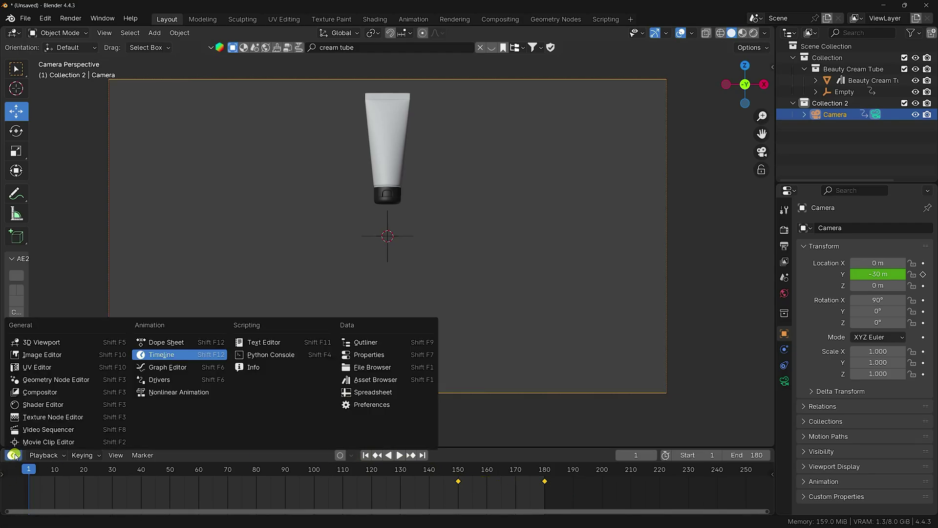
click(160, 367)
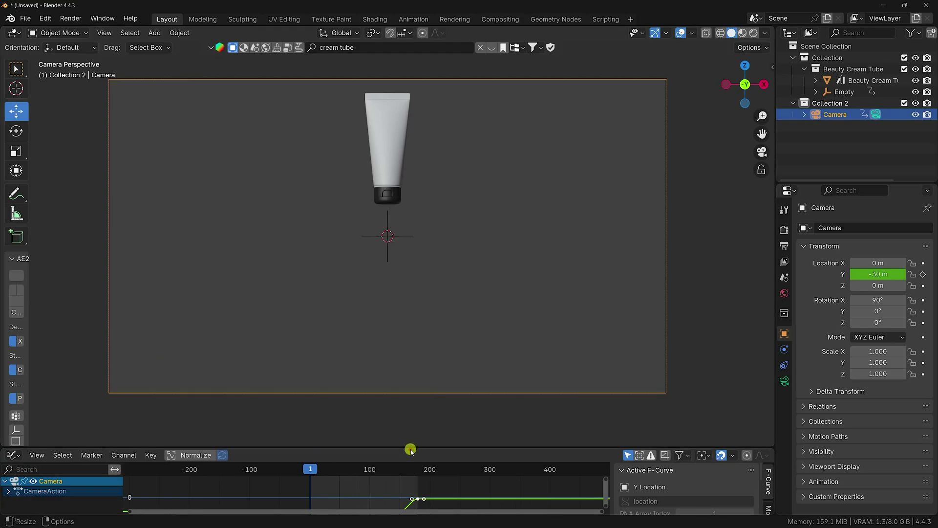
drag(410, 449, 413, 359)
middle_drag(372, 450, 369, 472)
Pull the left handle of the camera's frame 180 keyframe straight down to a value of about -22 so the move accelerates
click(335, 438)
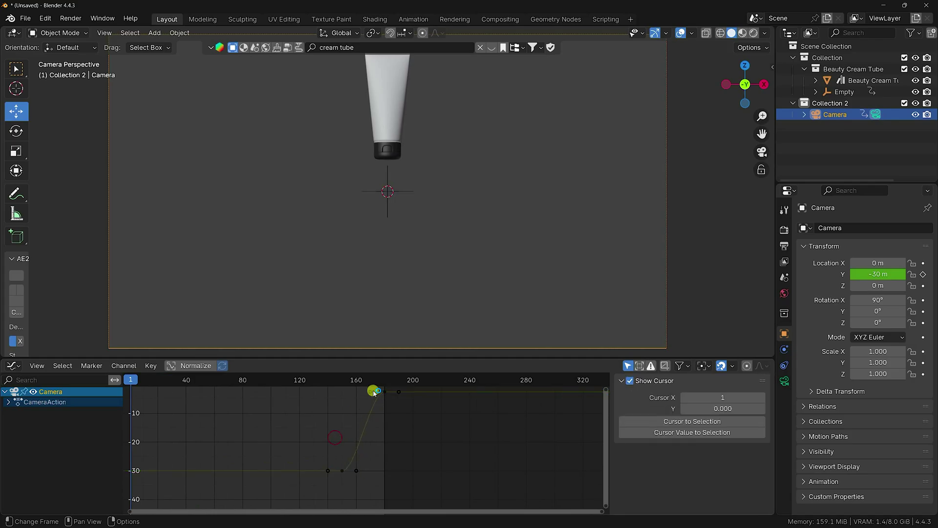
click(370, 392)
drag(371, 392, 406, 448)
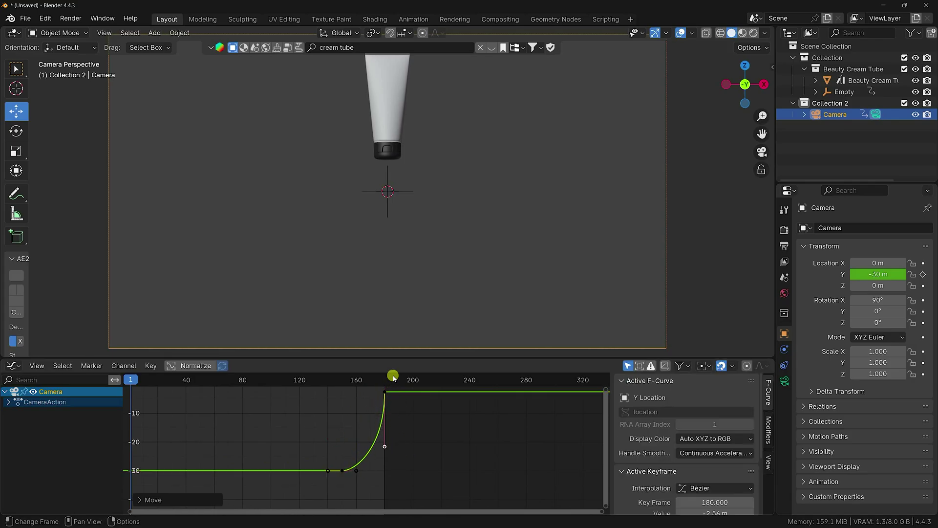
Play and scrub the frames around 150 to 180 to check the camera's push through the tube circle
click(326, 383)
key(space)
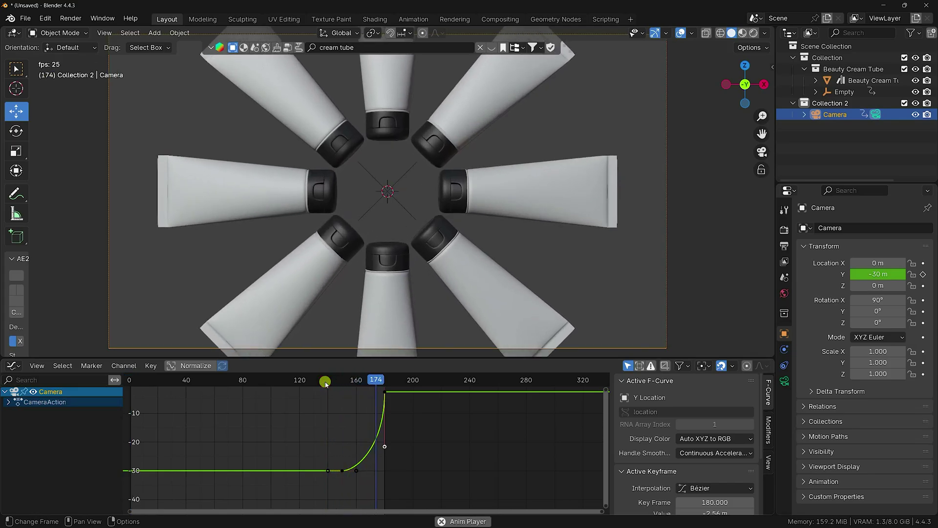
drag(342, 381, 318, 398)
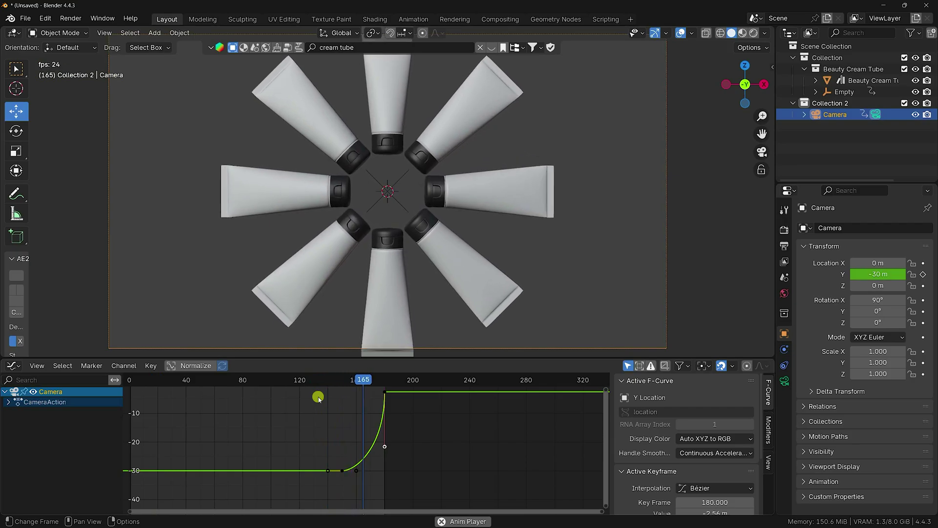
Stop playback, replace the Graph Editor with the Timeline and shrink its area to enlarge the camera view
key(space)
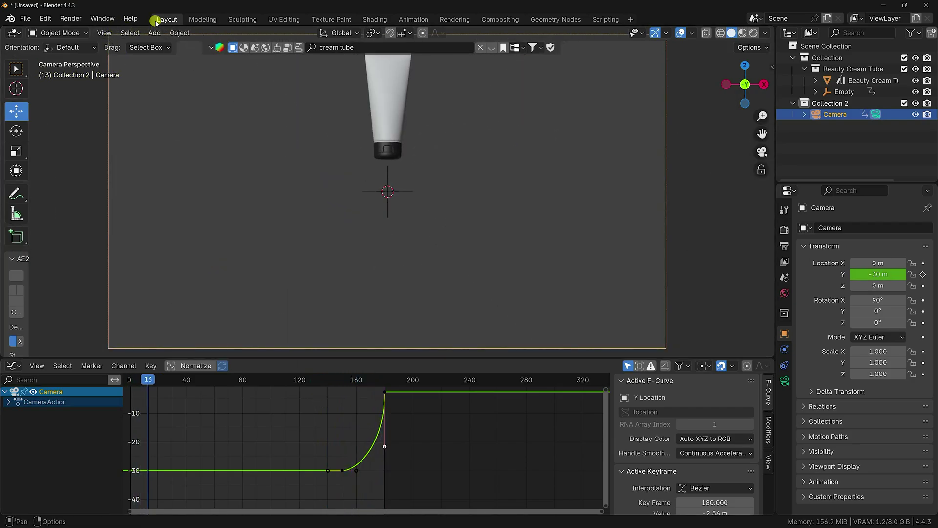
click(13, 366)
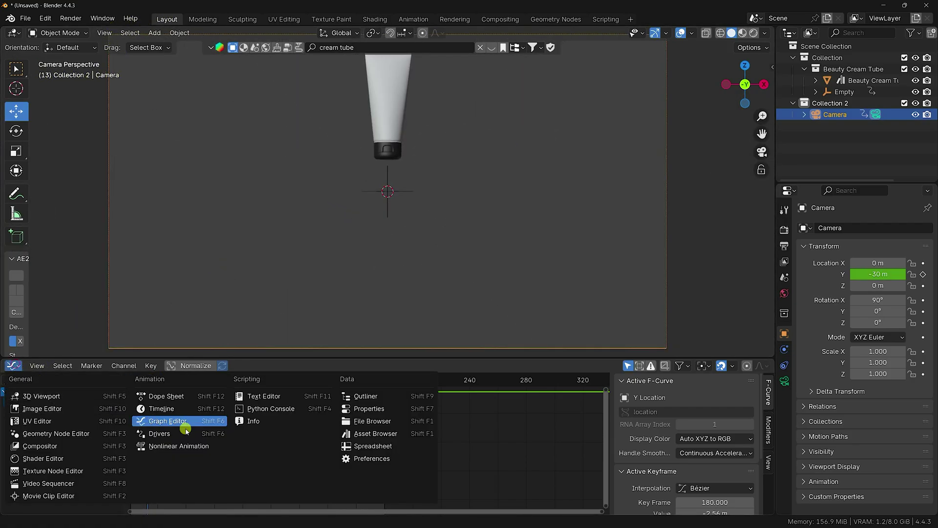
click(165, 409)
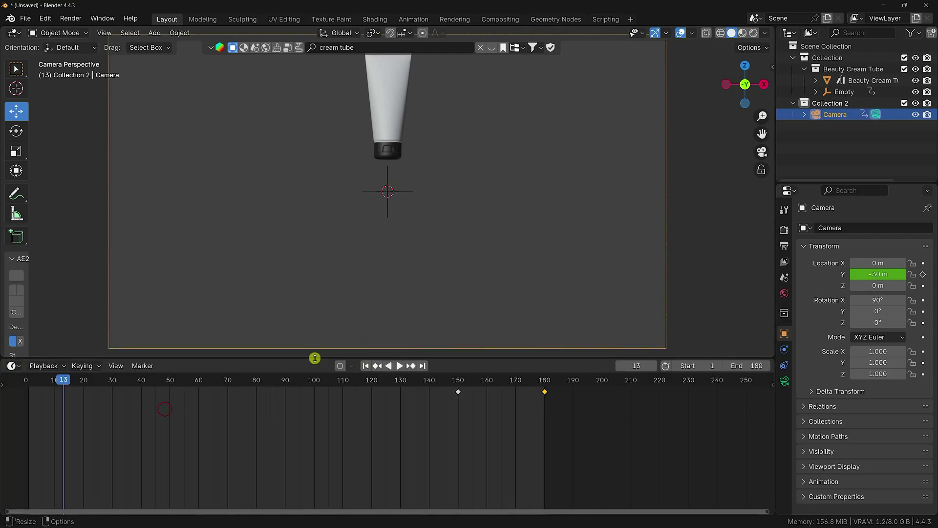
drag(314, 358, 358, 454)
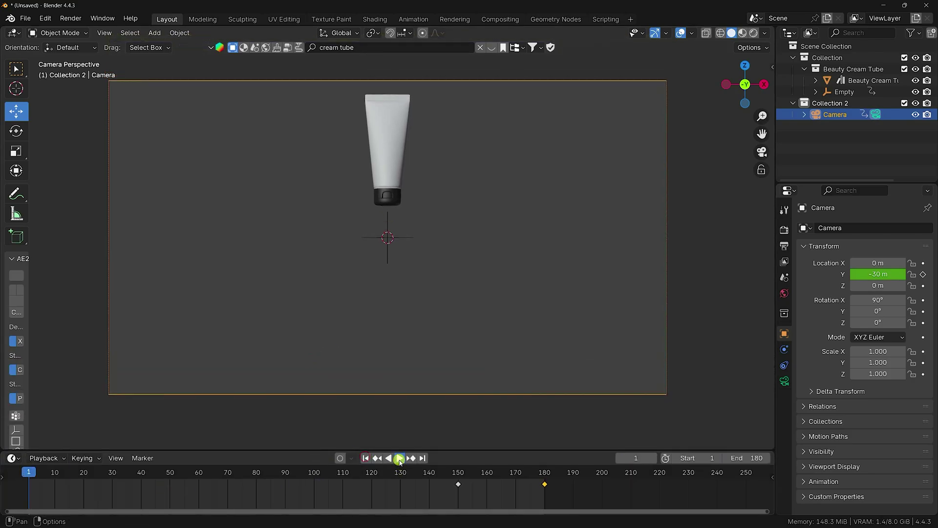
Play the tube fan animation from frame 1 through the camera to review it
click(399, 458)
scroll(361, 346, up, 1)
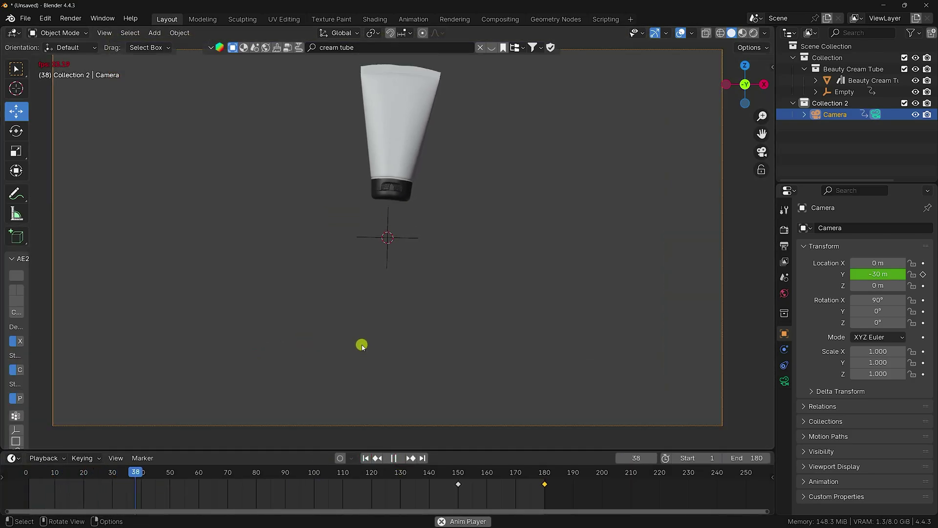
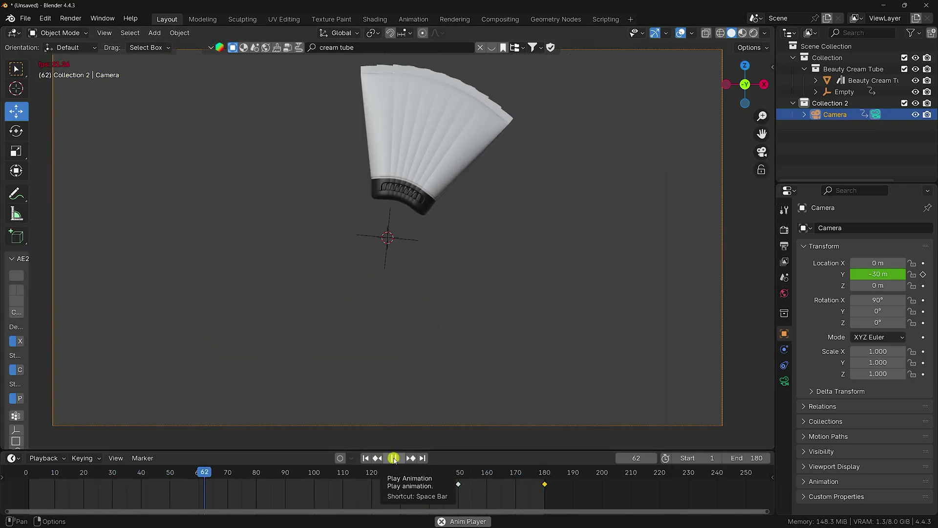
click(394, 458)
click(365, 458)
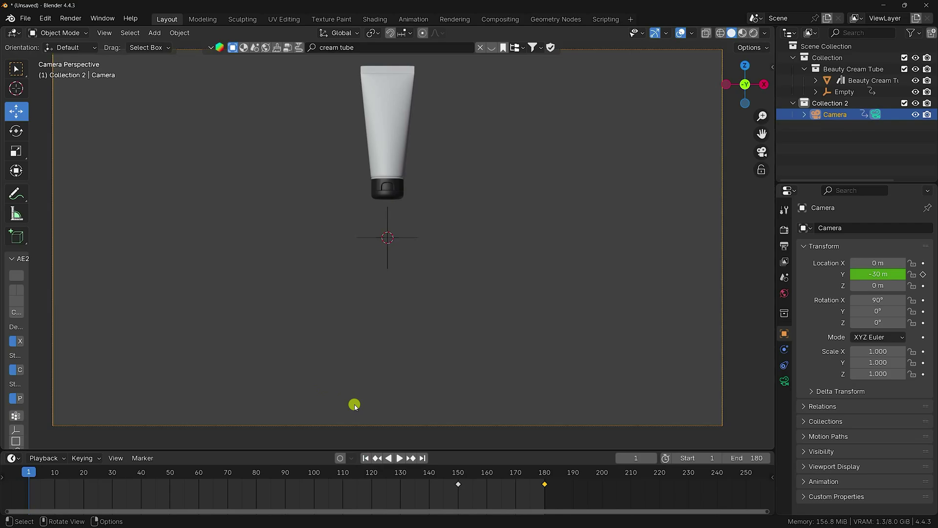
click(399, 458)
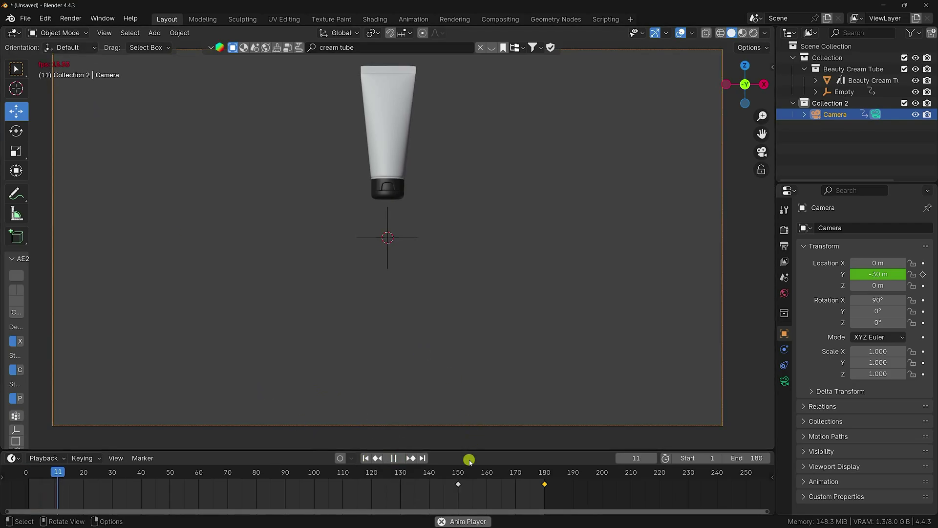
click(396, 458)
Start a new General file without saving the current one and delete the default camera, cube and light
click(25, 19)
mouse_move(97, 29)
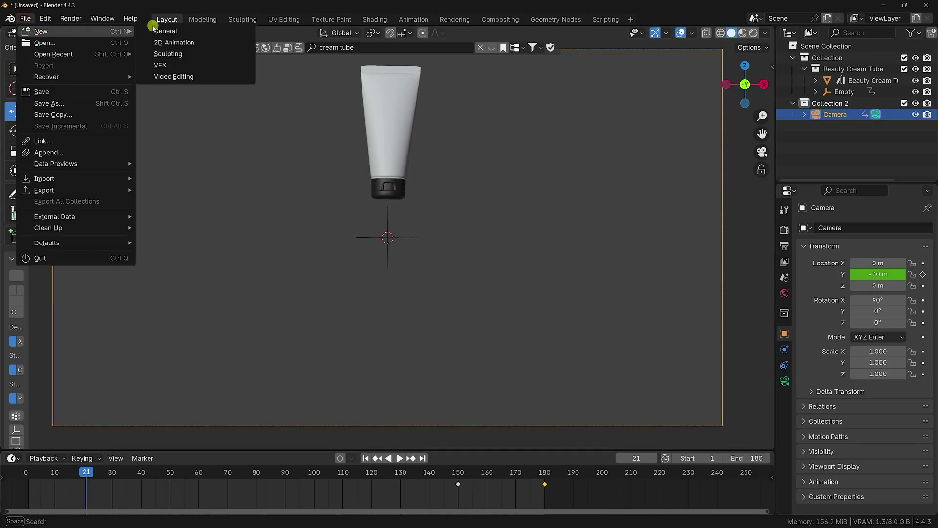
click(189, 28)
click(508, 288)
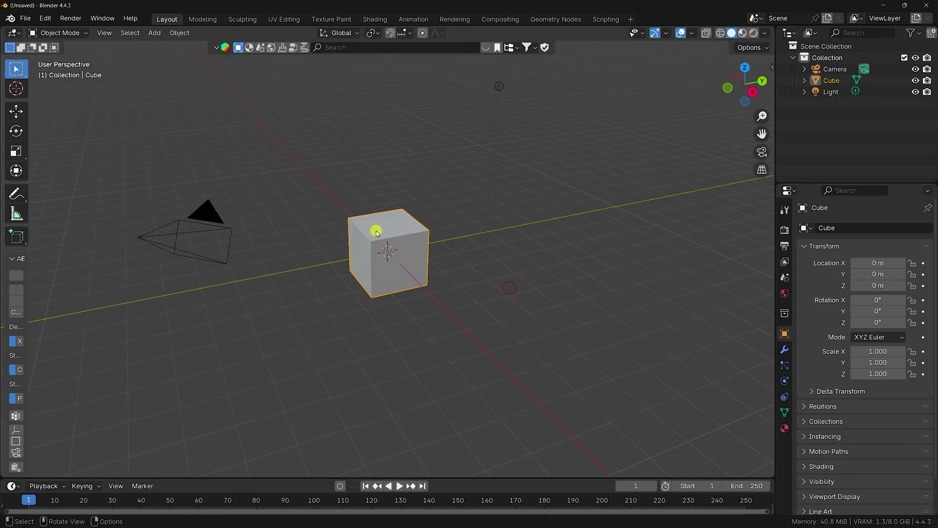
drag(147, 151, 729, 401)
key(Delete)
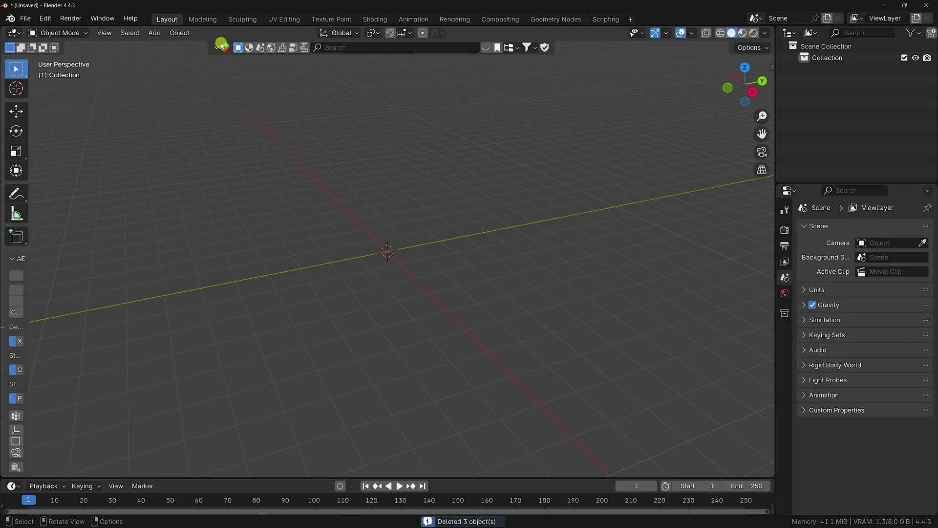
Search the asset library for "cream tube" and place the pink Beauty Cream Tube at the world origin
click(330, 49)
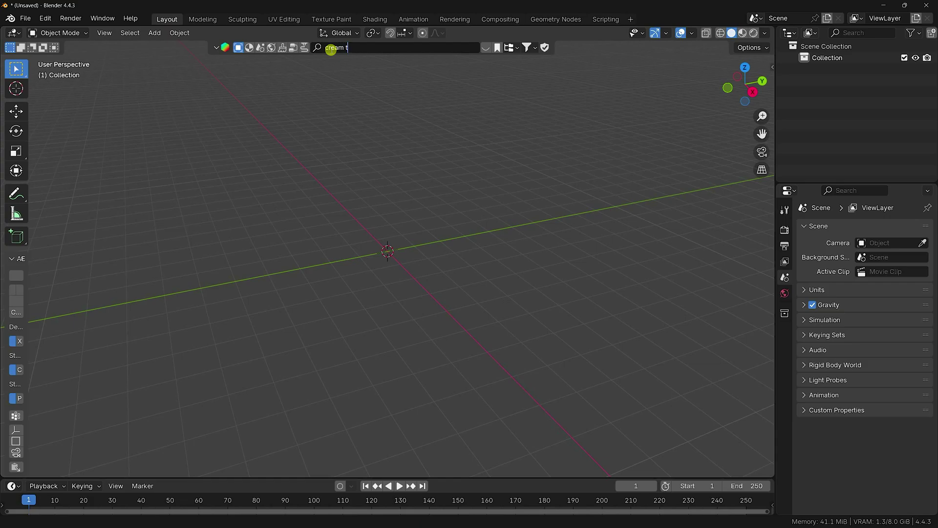
text(cream tube)
key(Return)
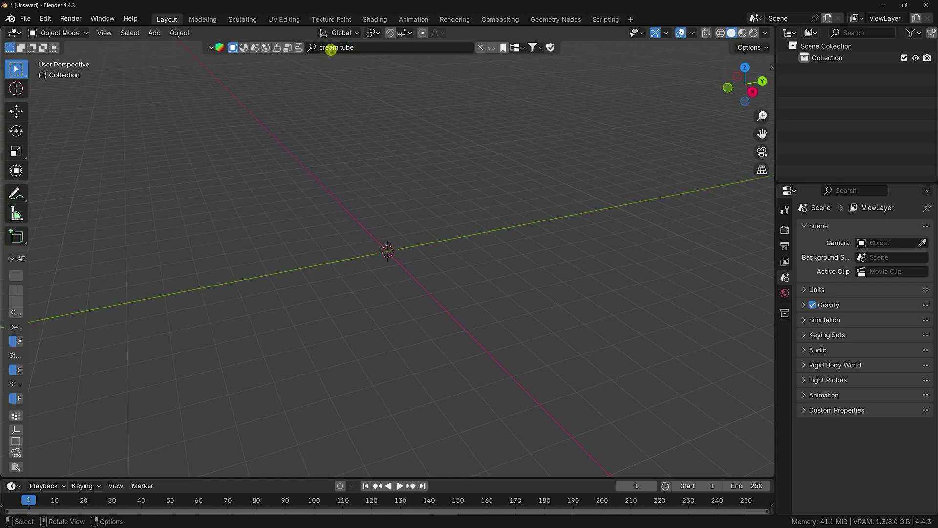
mouse_move(561, 108)
drag(576, 106, 408, 235)
Scale the cream tube up uniformly to about 30.08 and close the asset results
middle_drag(408, 234, 506, 238)
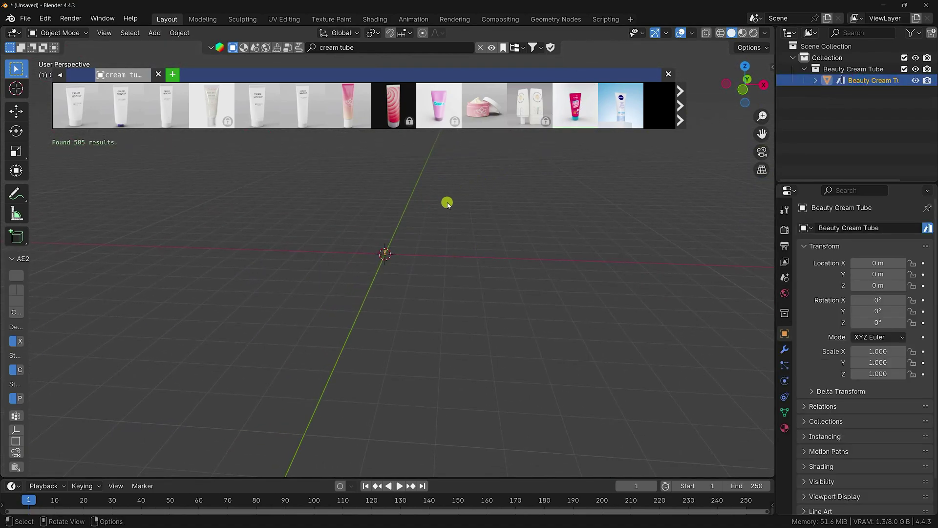
key(s)
click(674, 136)
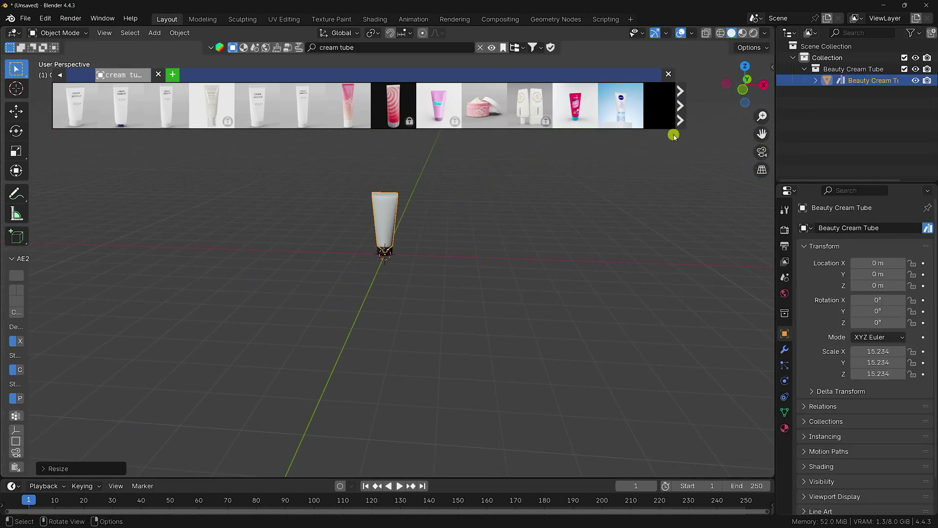
key(s)
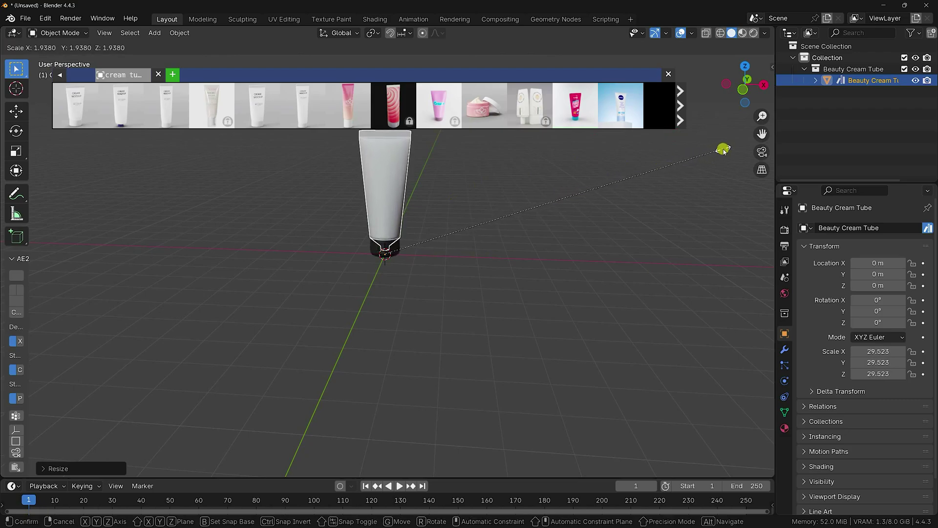
click(727, 147)
click(668, 74)
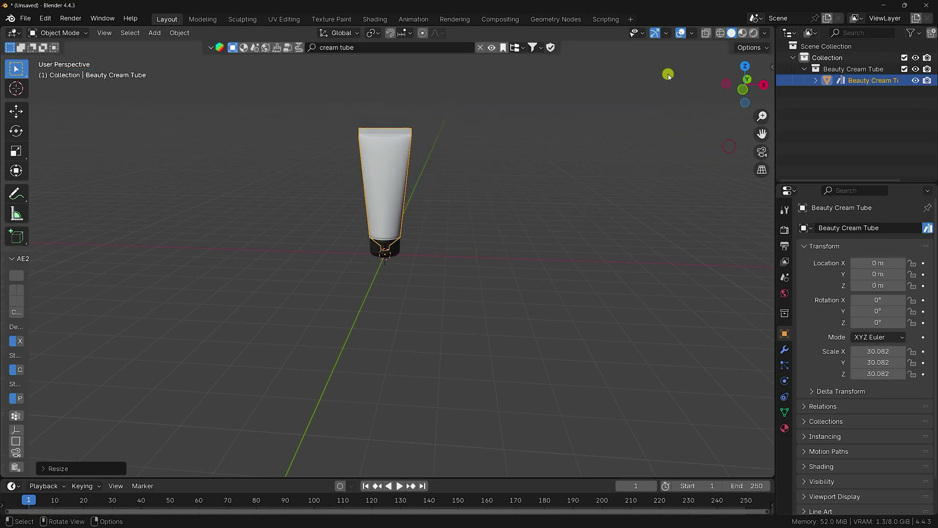
middle_drag(373, 200, 387, 251)
scroll(388, 251, up, 3)
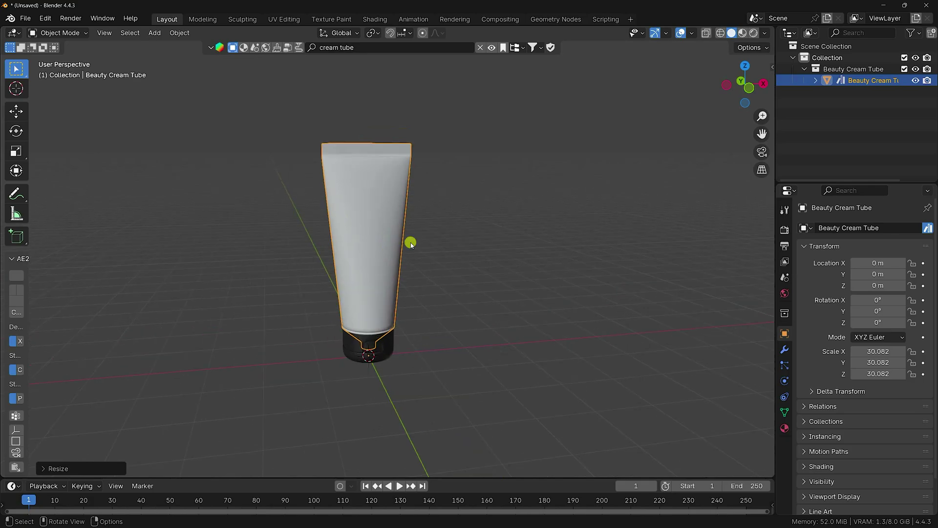
Select the cream tube, enlarge the Timeline and set the animation's end frame to 250
click(873, 81)
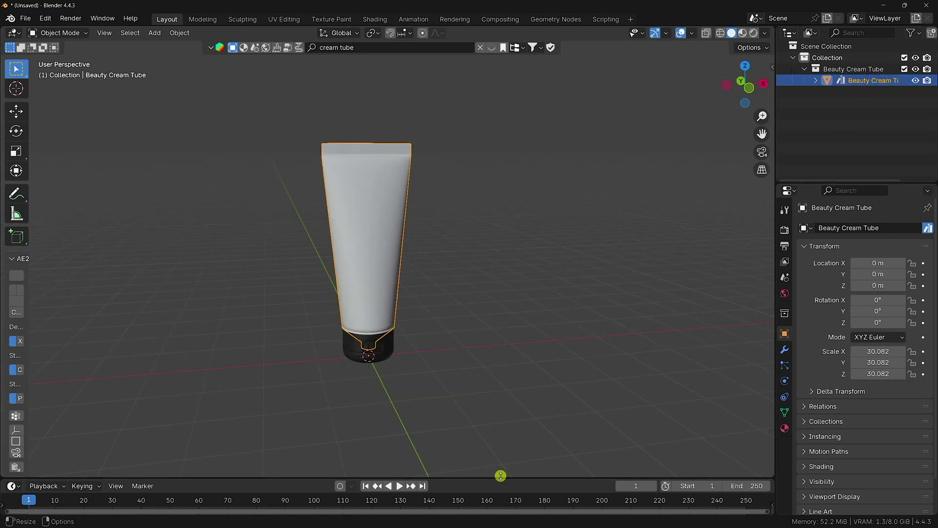
drag(500, 475, 508, 410)
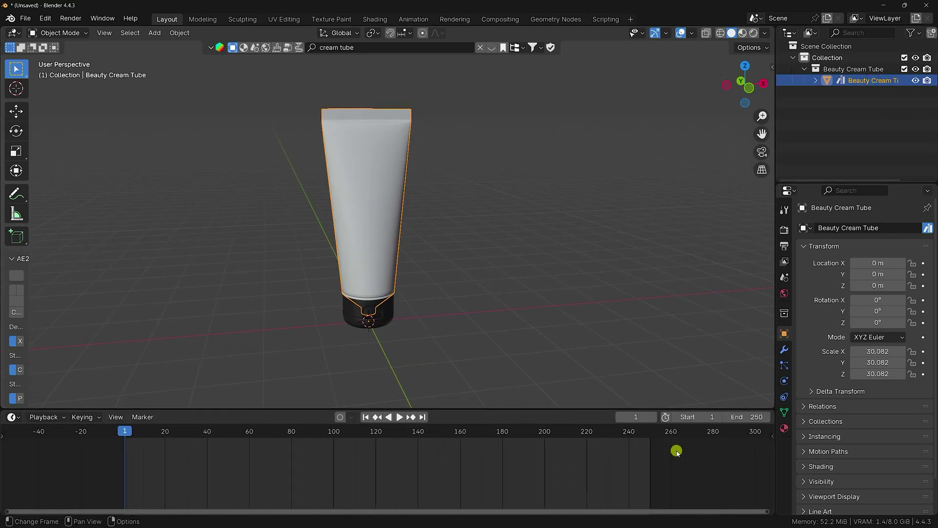
middle_drag(676, 451, 613, 464)
click(752, 416)
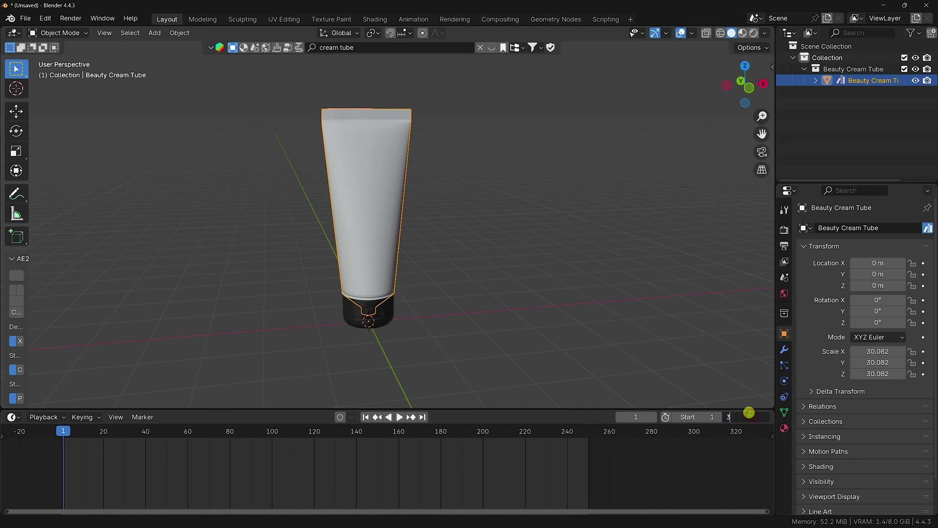
text(250)
key(Return)
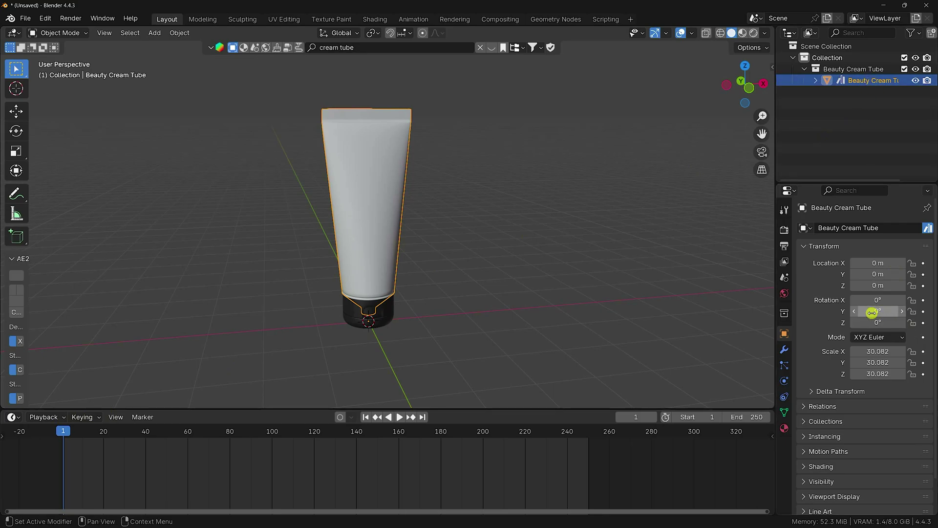
Keyframe the tube's Z rotation at 0° on frame 1 and at 360° on frame 250
drag(872, 312, 397, 419)
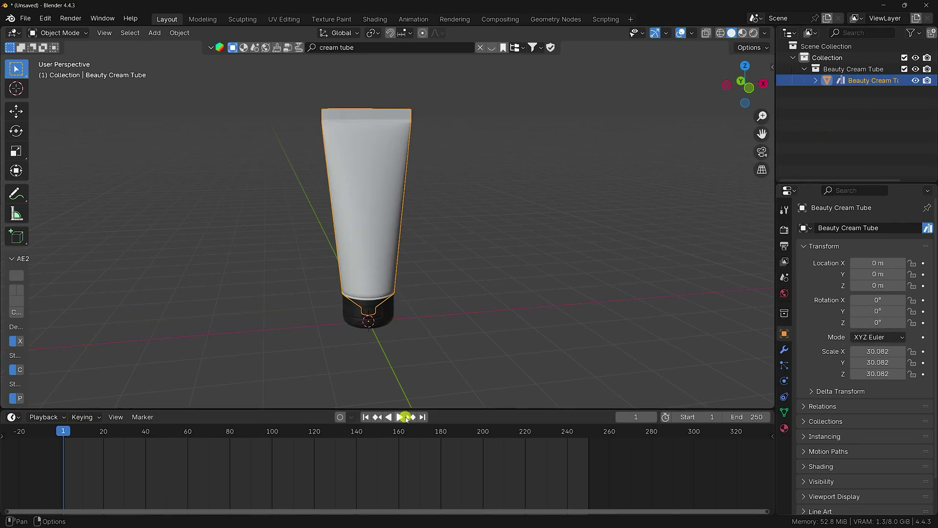
click(923, 322)
click(422, 416)
double_click(877, 322)
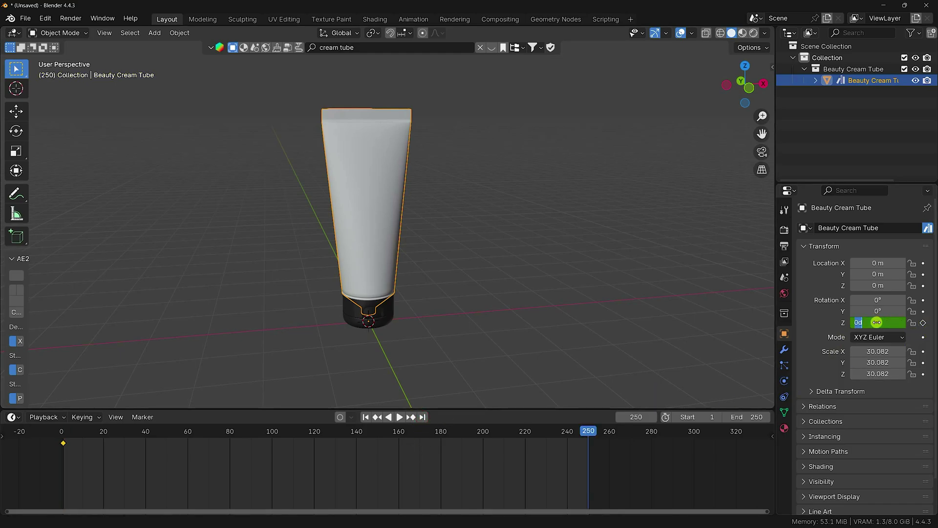
text(360)
key(Return)
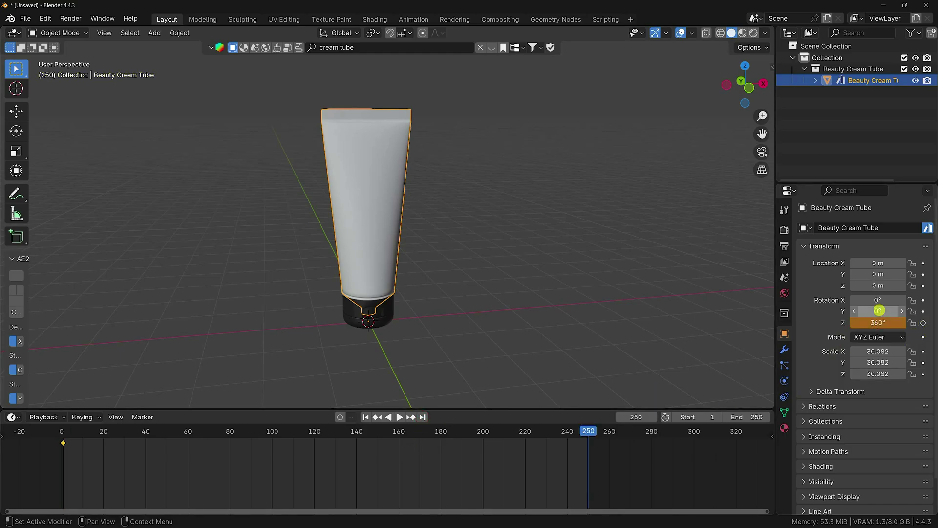
click(923, 323)
Switch the viewport to Material Preview, play the tube's rotation from frame 1, and return to the first frame
click(365, 416)
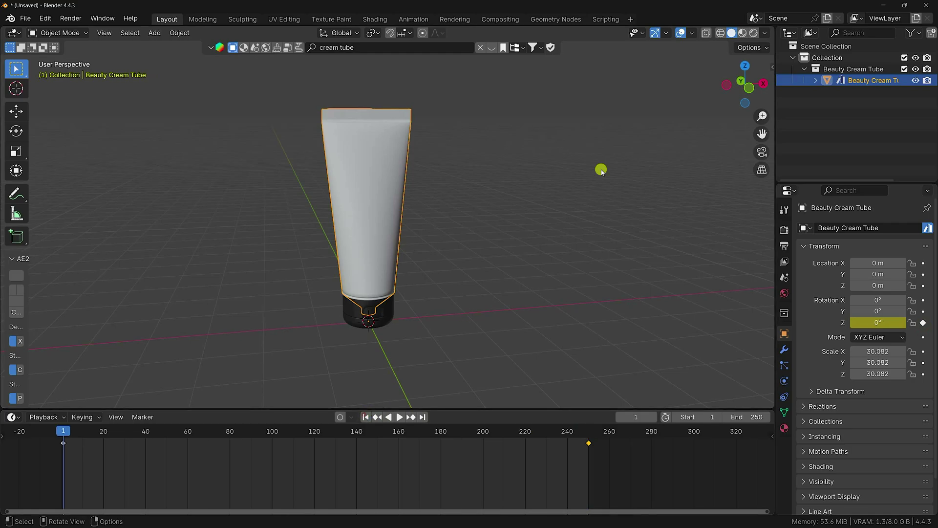
click(742, 33)
click(398, 416)
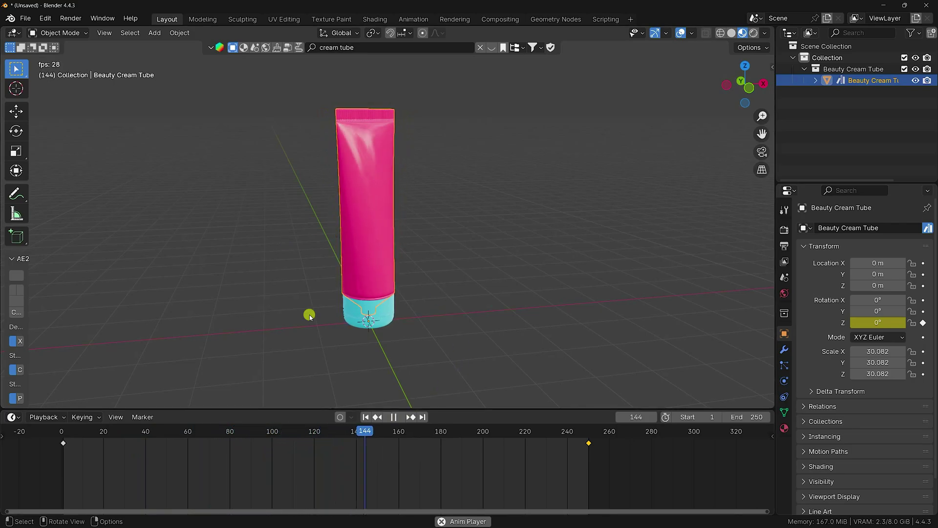
click(397, 417)
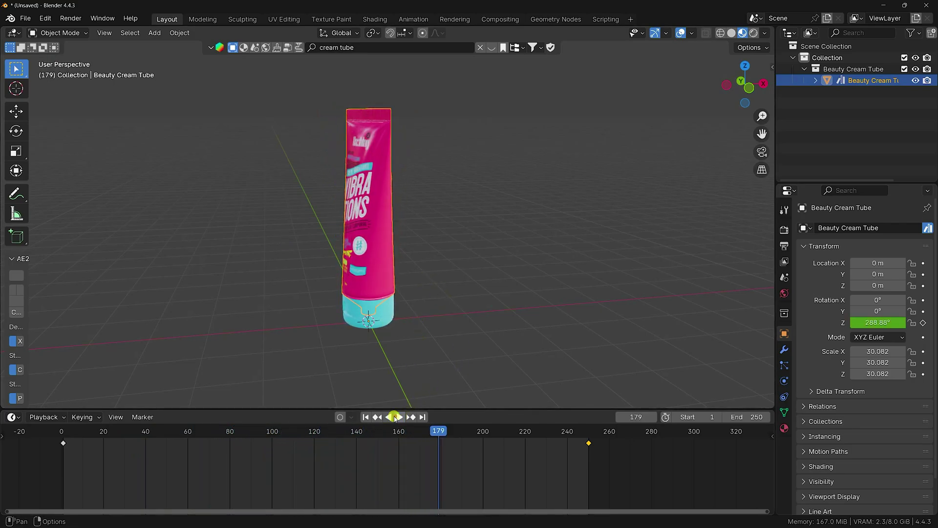
click(364, 418)
Create a second collection in the scene and make it the active one
click(874, 108)
right_click(875, 110)
click(855, 109)
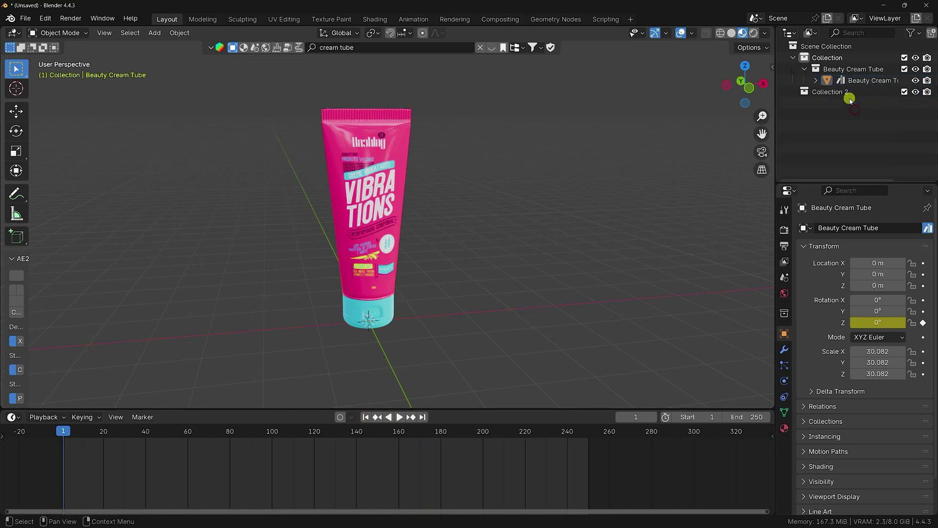
click(845, 93)
Add an Archemedean spiral curve around the tube's base and set its turns to 3
click(154, 33)
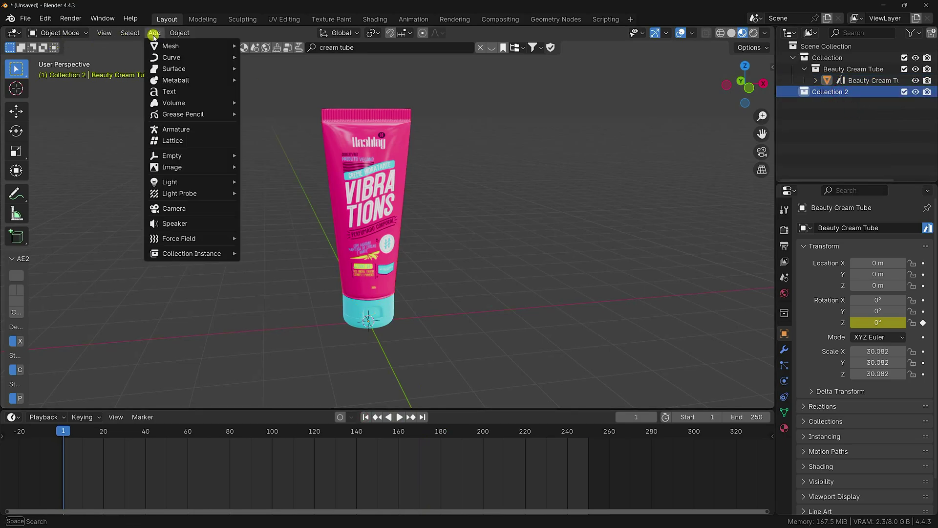
mouse_move(176, 49)
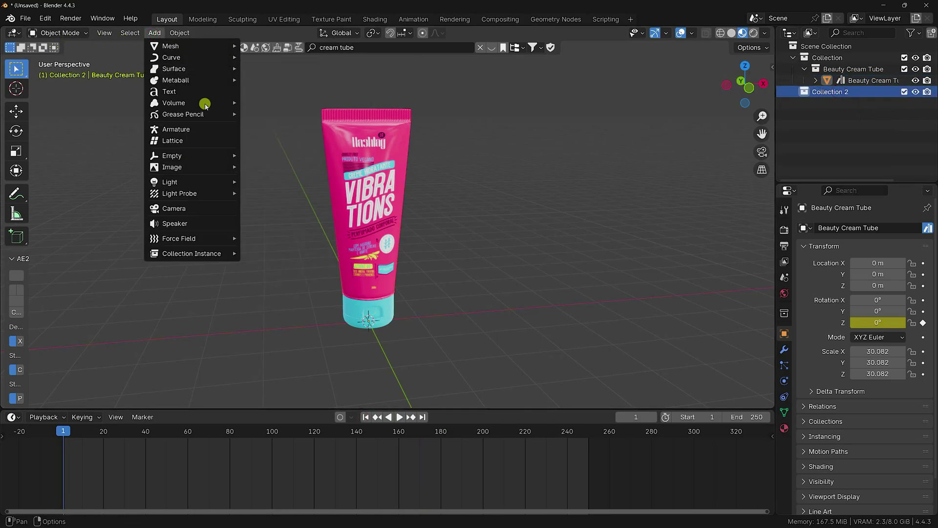
mouse_move(300, 181)
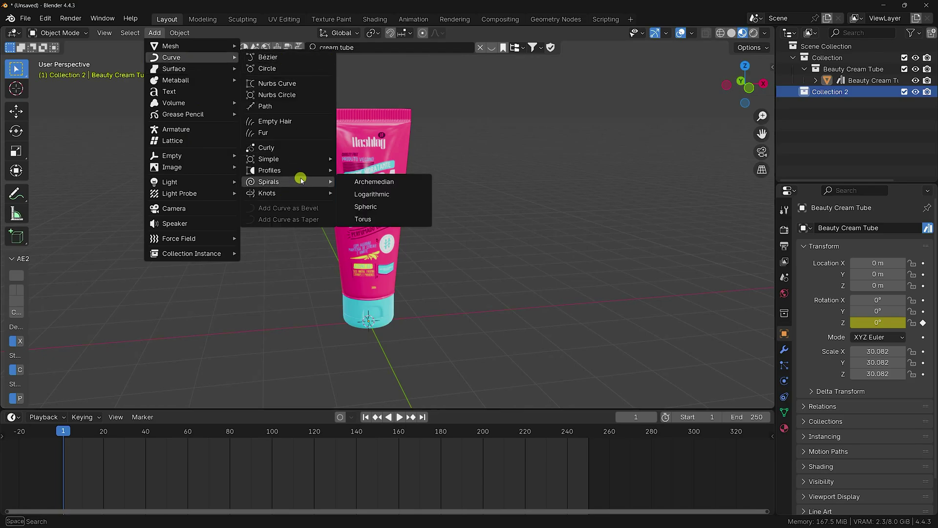
click(383, 183)
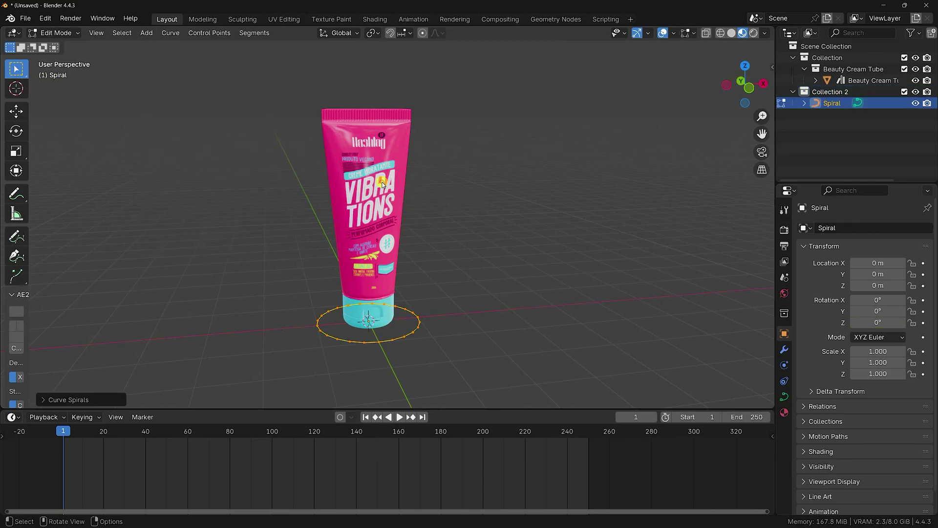
click(78, 404)
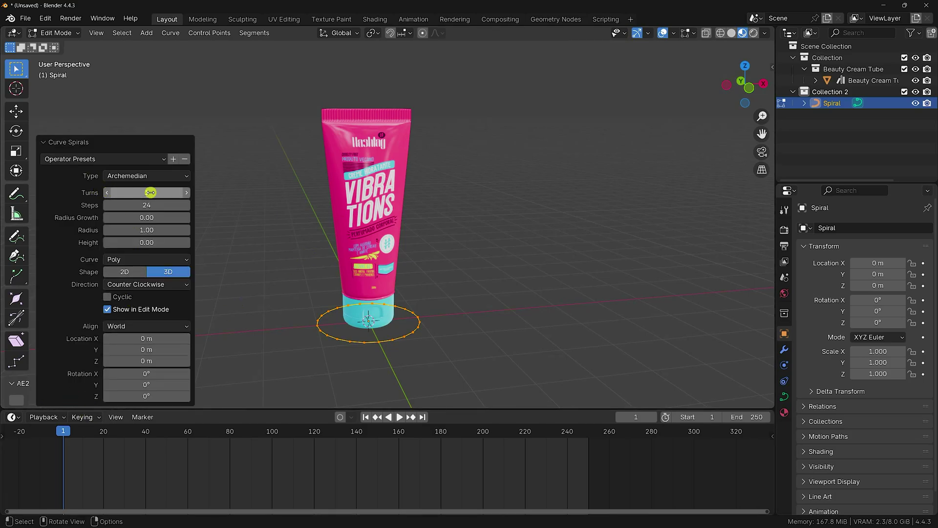
click(186, 193)
click(185, 193)
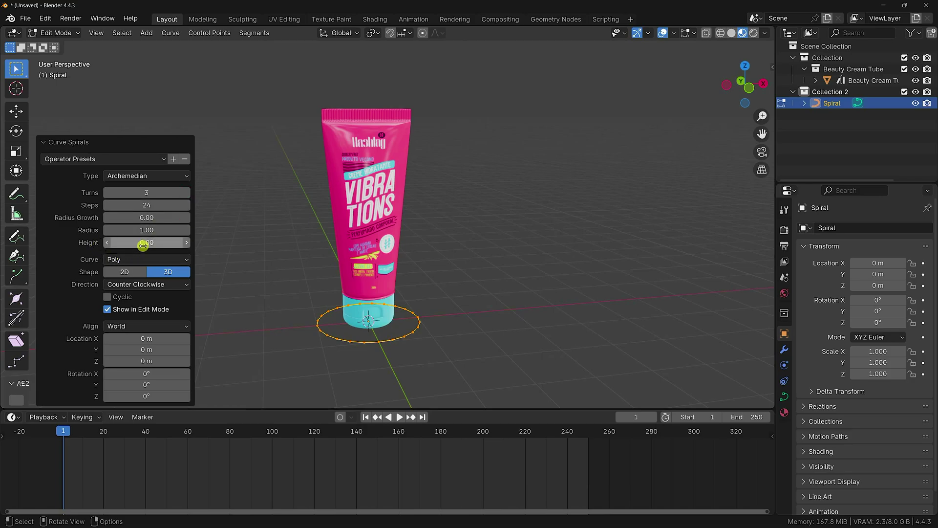
Set the spiral's height to 1.80, its turns to 5 and its steps to 60
drag(143, 245, 168, 250)
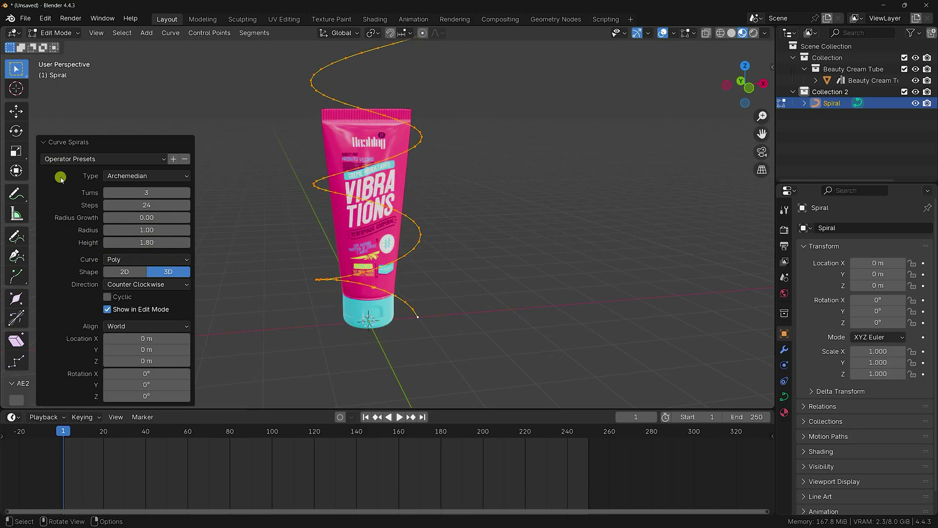
click(185, 192)
click(184, 191)
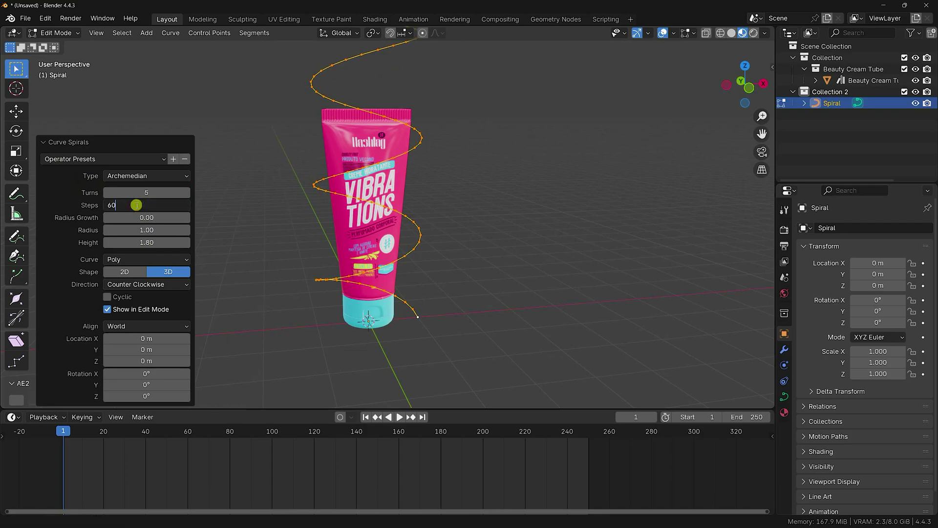
click(137, 205)
text(60)
key(Return)
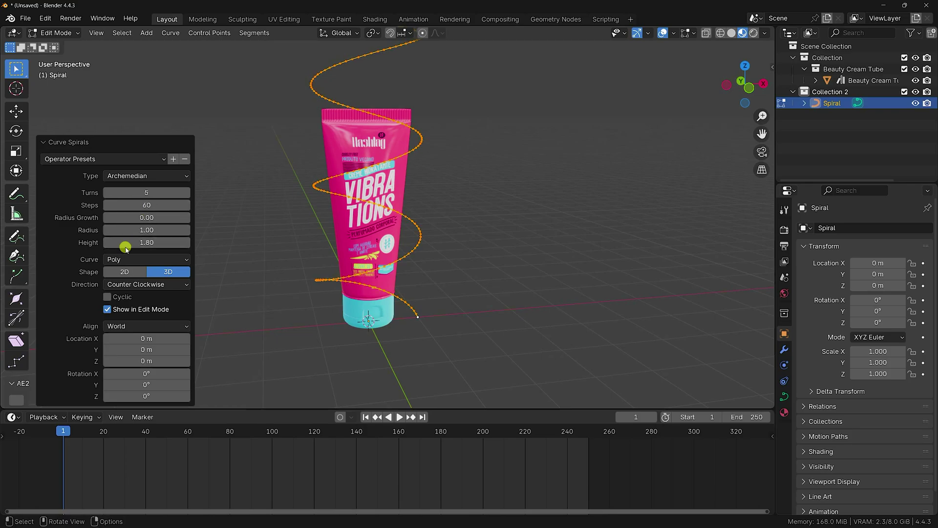
Set the spiral's radius to 2 and its height to 3
drag(140, 230, 139, 229)
click(139, 229)
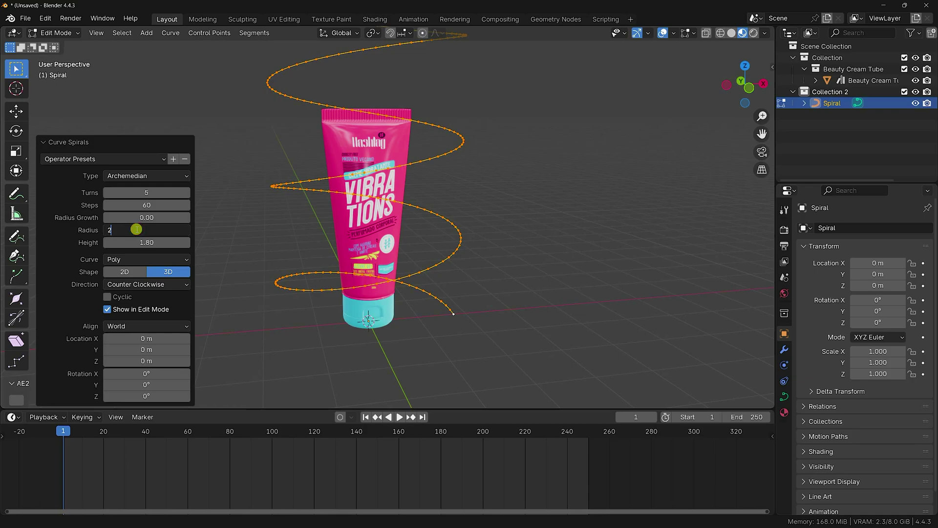
key(Return)
mouse_move(143, 243)
mouse_down()
mouse_move(157, 243)
mouse_move(143, 242)
mouse_up()
click(143, 242)
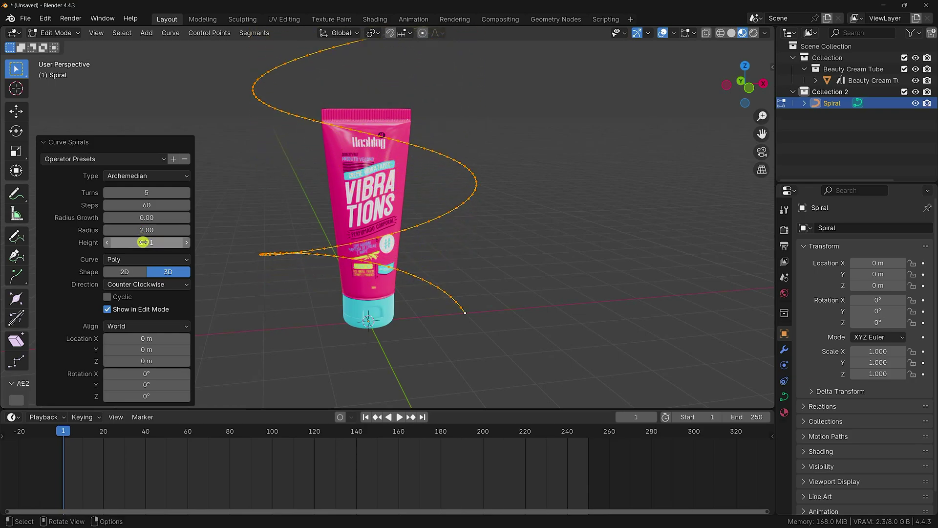
text(3)
key(Return)
scroll(421, 195, down, 5)
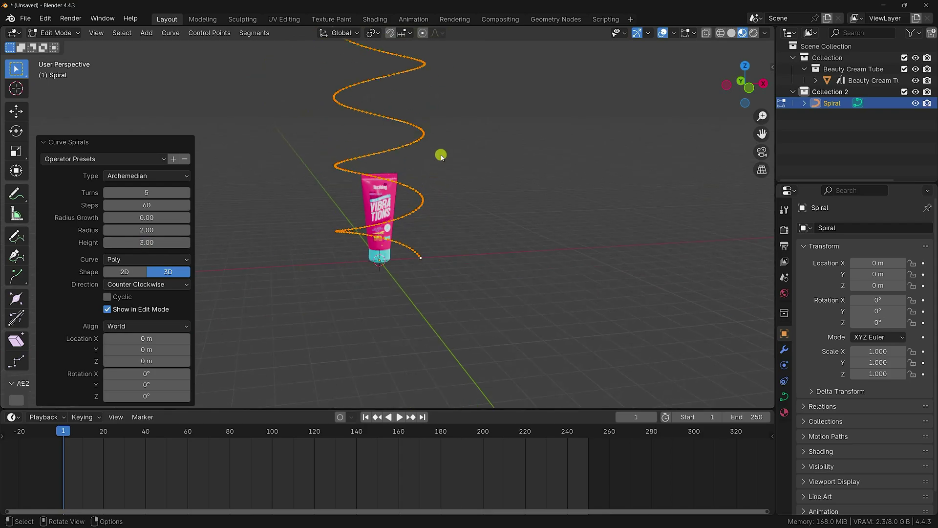
scroll(432, 140, up, 8)
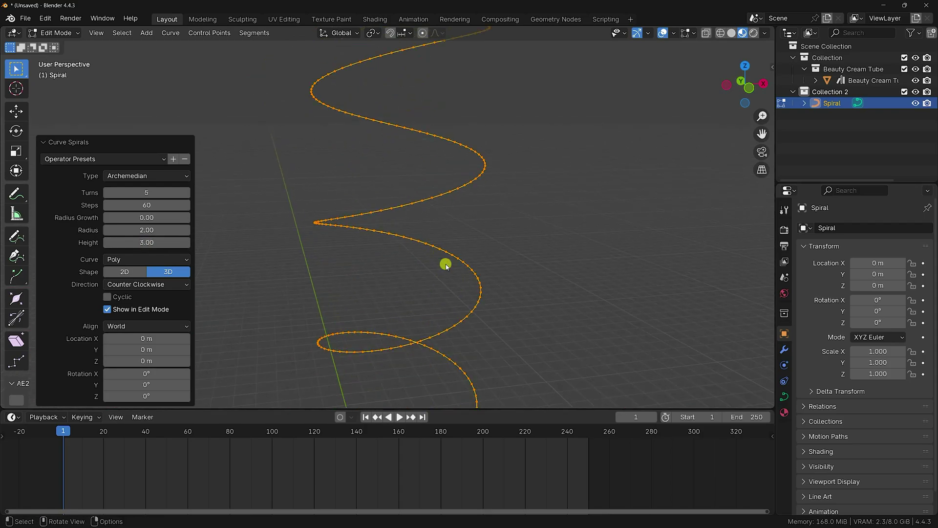
shift+middle_drag(454, 208, 430, 137)
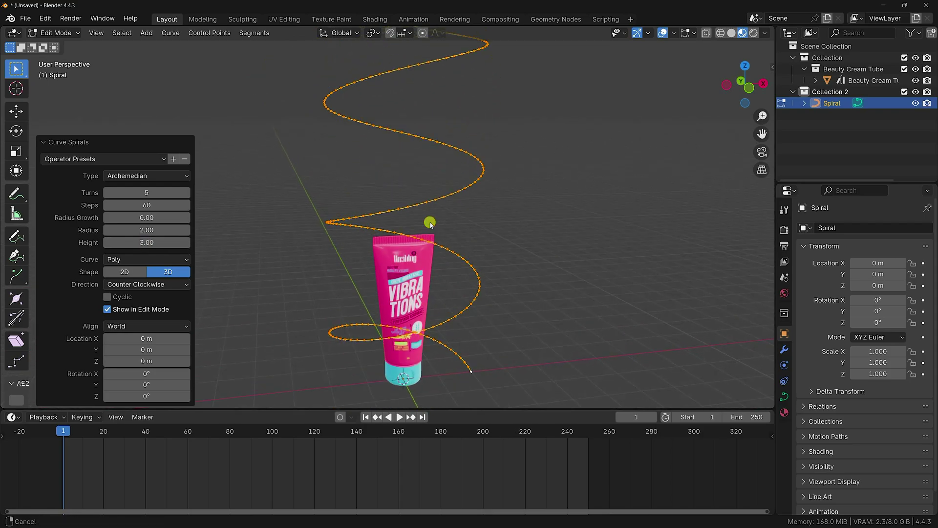
Return to Object Mode, lower the spiral about 4.71 m along Z, and enlarge the 3D viewport by shrinking the timeline
click(52, 32)
click(57, 46)
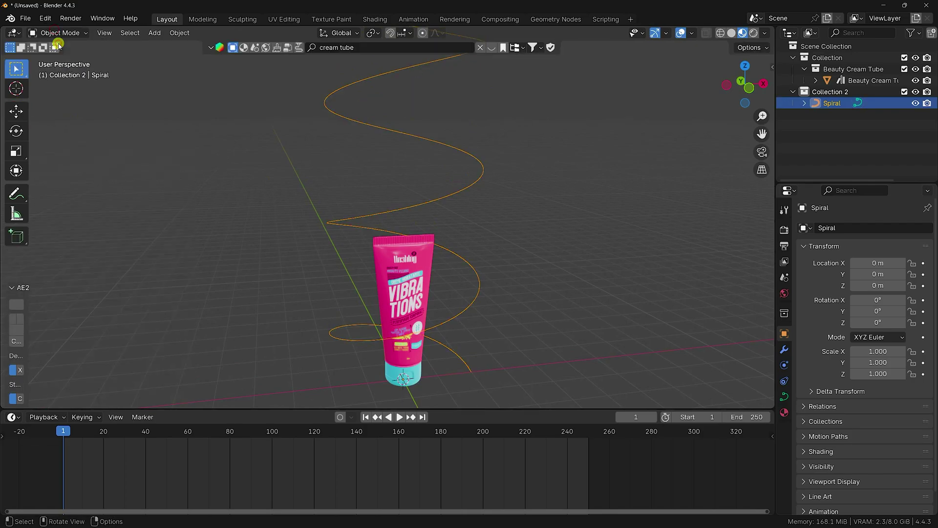
key(KP_1)
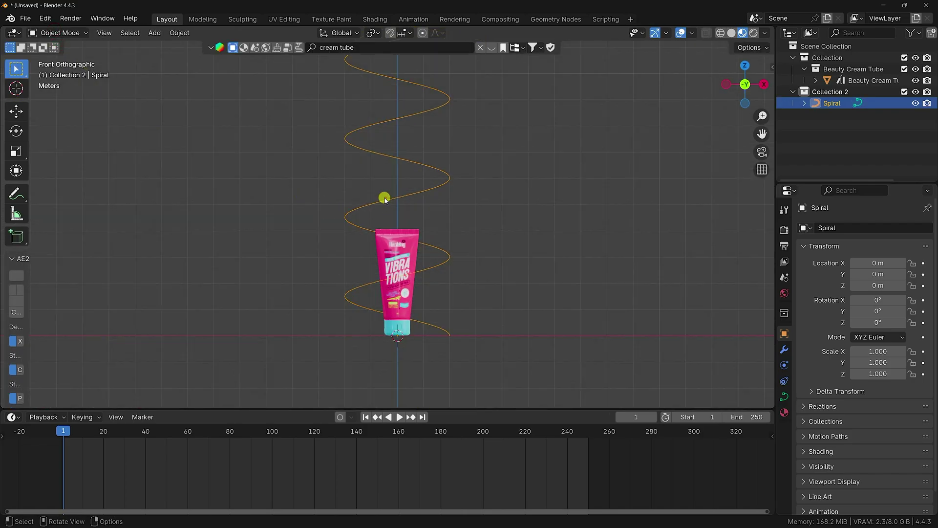
click(15, 113)
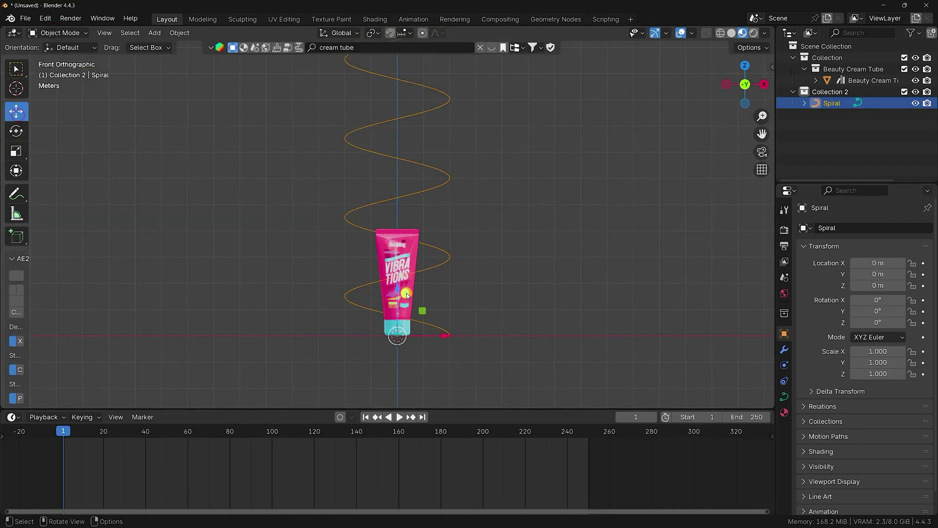
drag(397, 292, 390, 126)
middle_drag(389, 125, 420, 190)
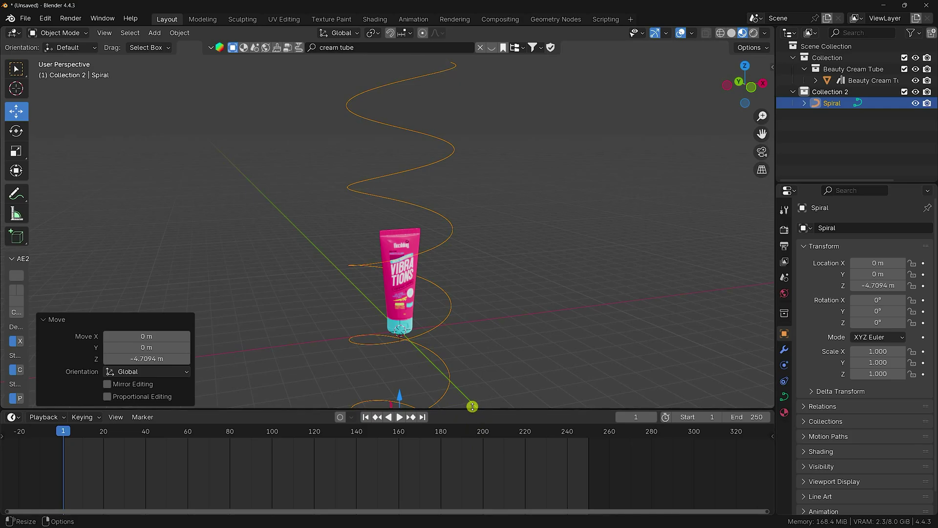
drag(474, 410, 486, 465)
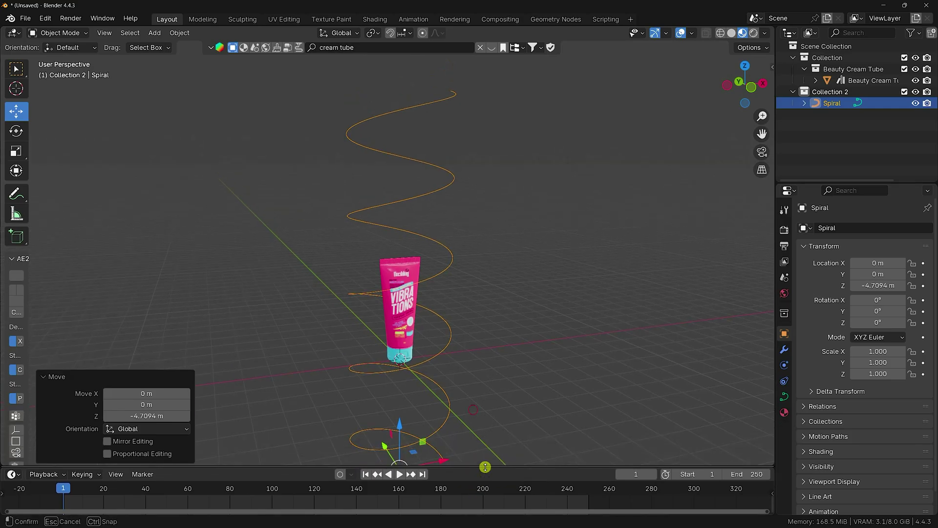
Add a mesh plane at the tube's base
scroll(454, 386, up, 3)
shift+middle_drag(454, 386, 448, 299)
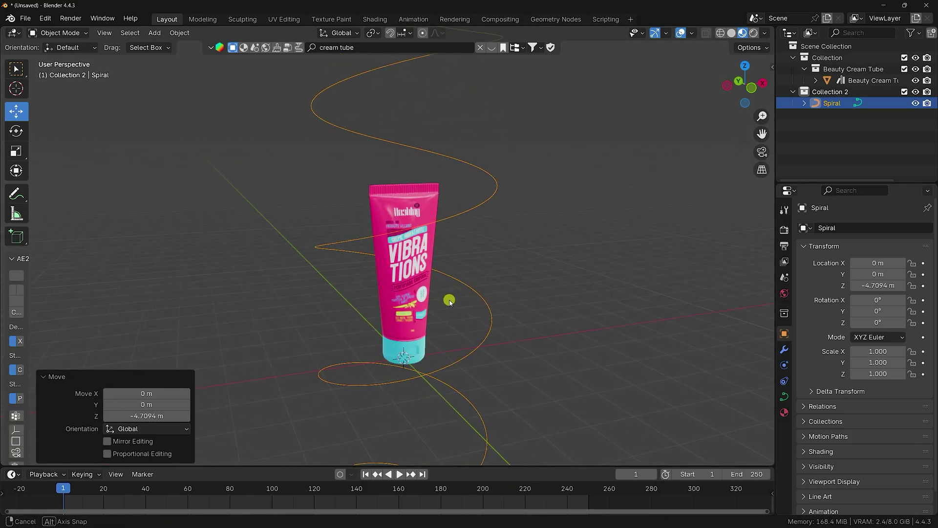
click(154, 33)
mouse_move(176, 46)
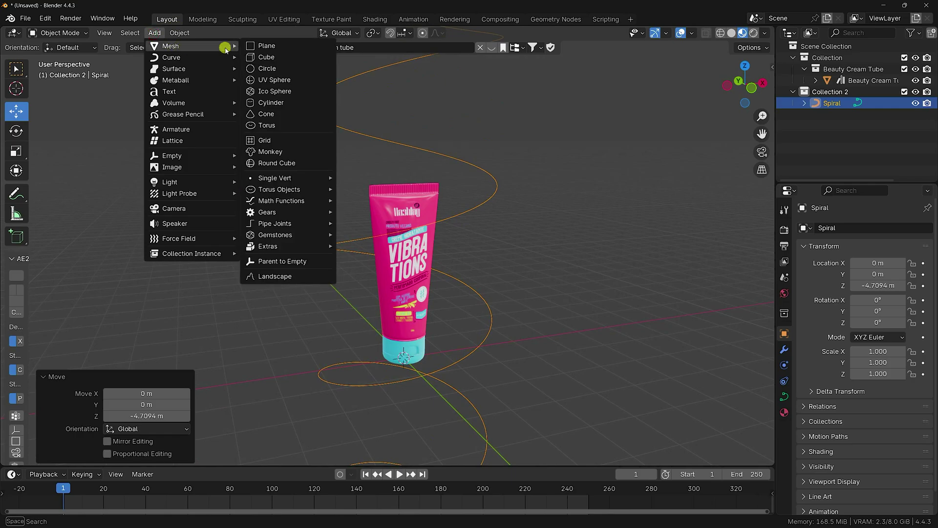
click(292, 44)
middle_drag(418, 259, 379, 323)
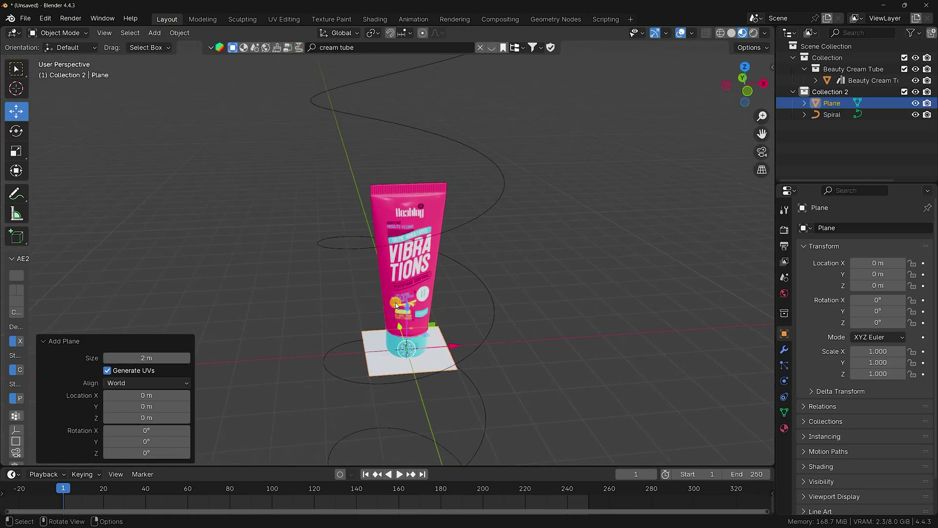
Scale the plane to 5 in X and, after trying 0.8, to 0.6 in Y
drag(856, 348, 113, 360)
text(5)
key(Return)
click(875, 363)
text(0)
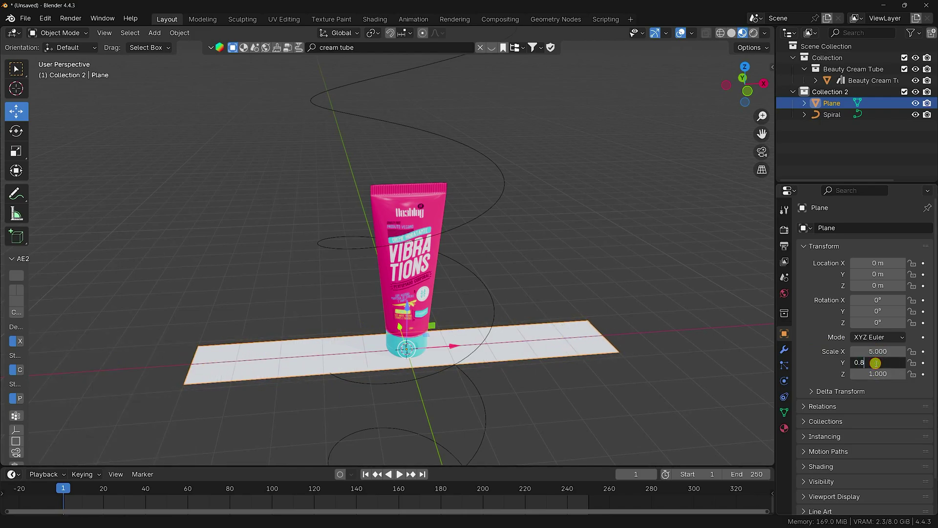
text(.8)
key(Return)
mouse_move(381, 360)
middle_down()
mouse_move(436, 395)
mouse_move(474, 358)
mouse_move(370, 367)
middle_up()
click(885, 357)
text(0.6)
key(Return)
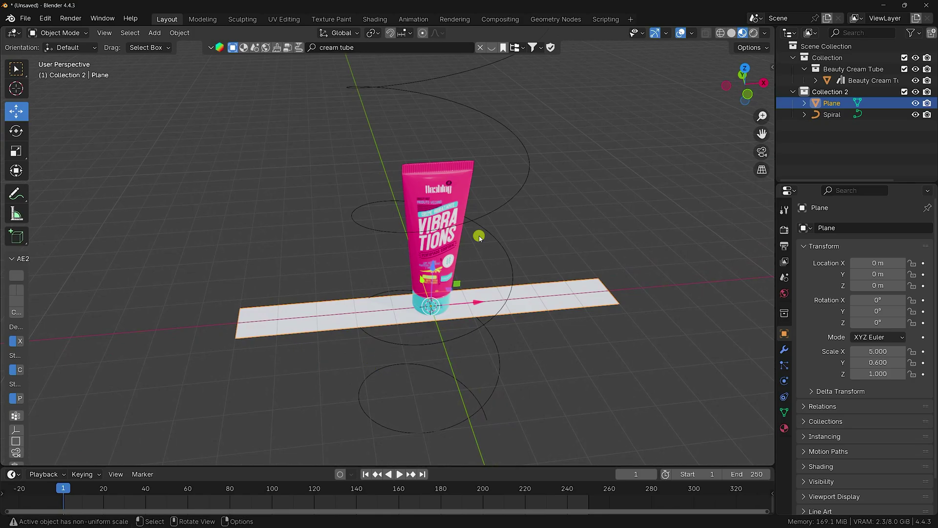
Switch the viewport to Solid shading and enter Edit Mode on the plane
click(731, 32)
scroll(472, 274, up, 3)
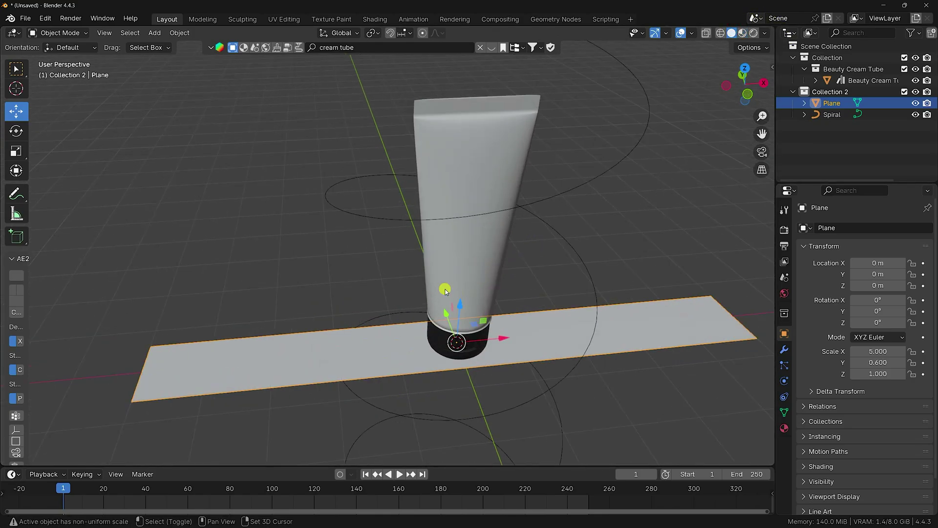
shift+middle_drag(445, 290, 277, 300)
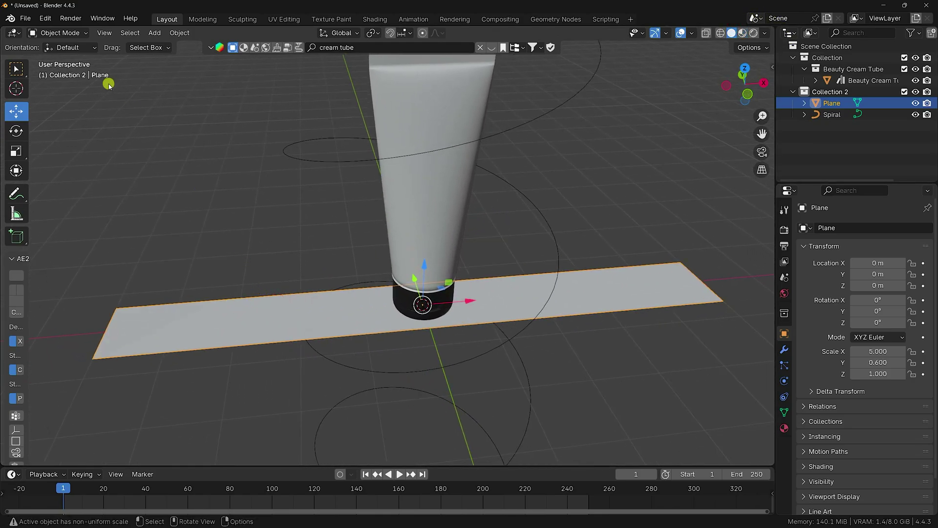
click(73, 33)
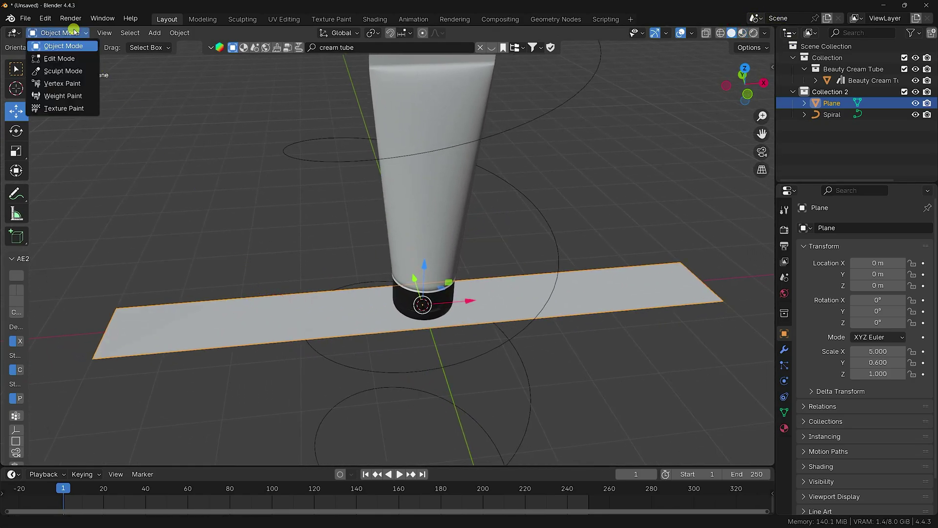
click(59, 58)
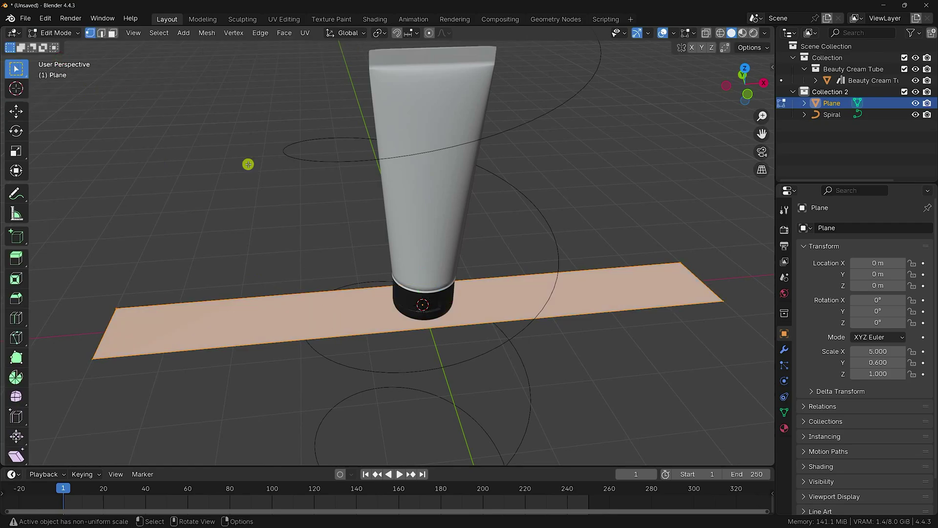
Divide the plane along its length with a Loop Cut and Slide of 8 cuts
click(266, 341)
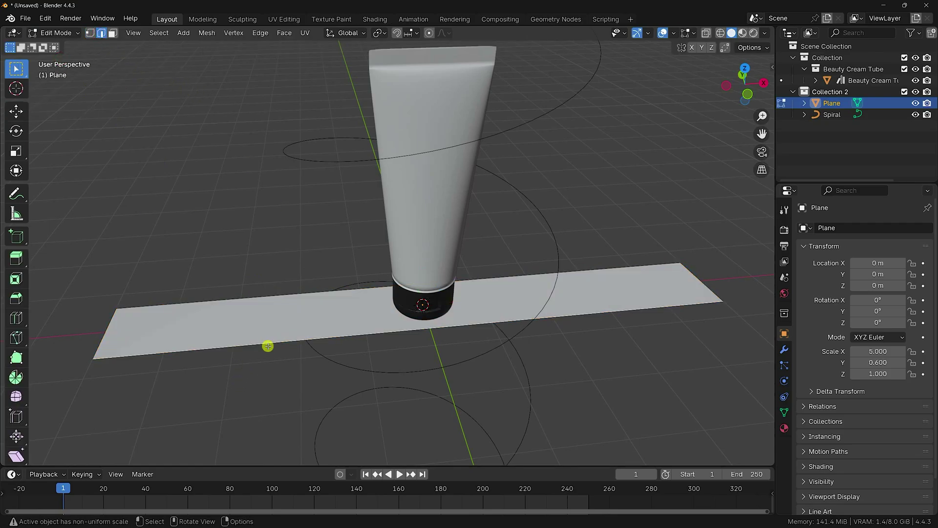
right_click(266, 341)
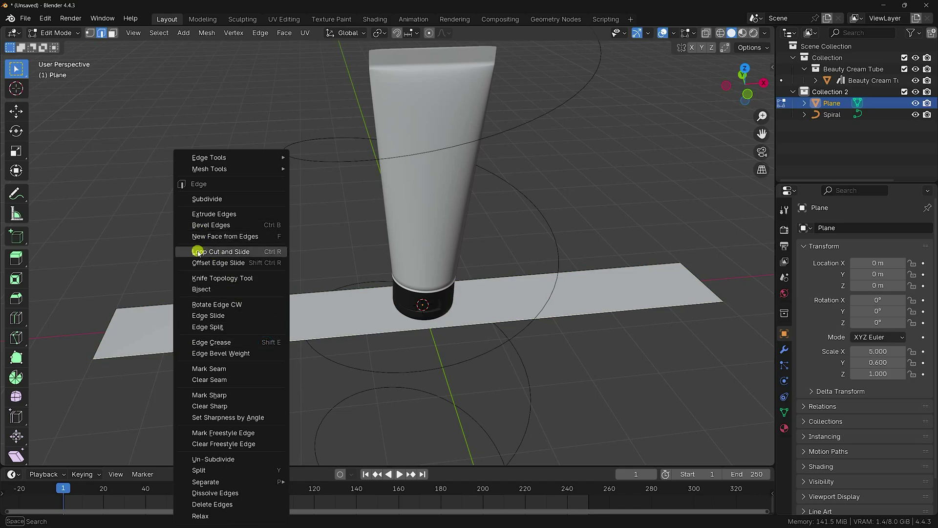
click(233, 252)
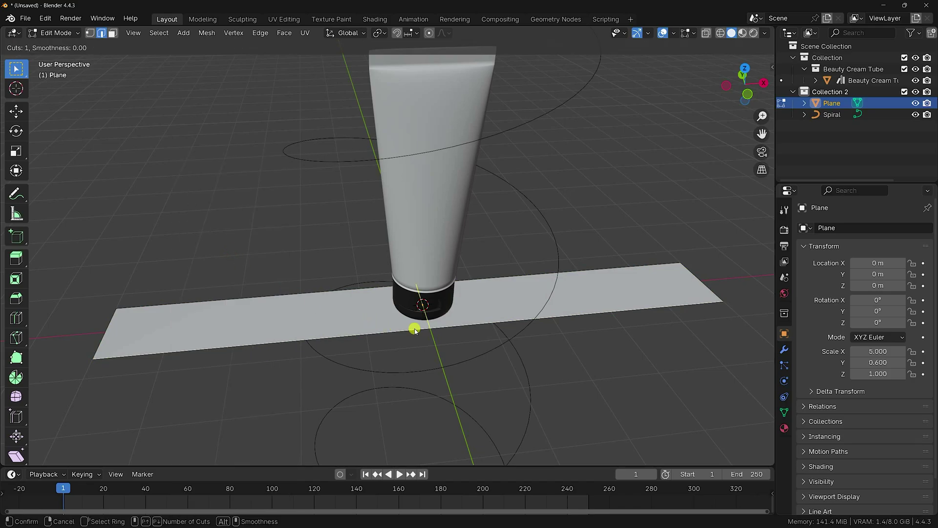
click(414, 330)
click(413, 326)
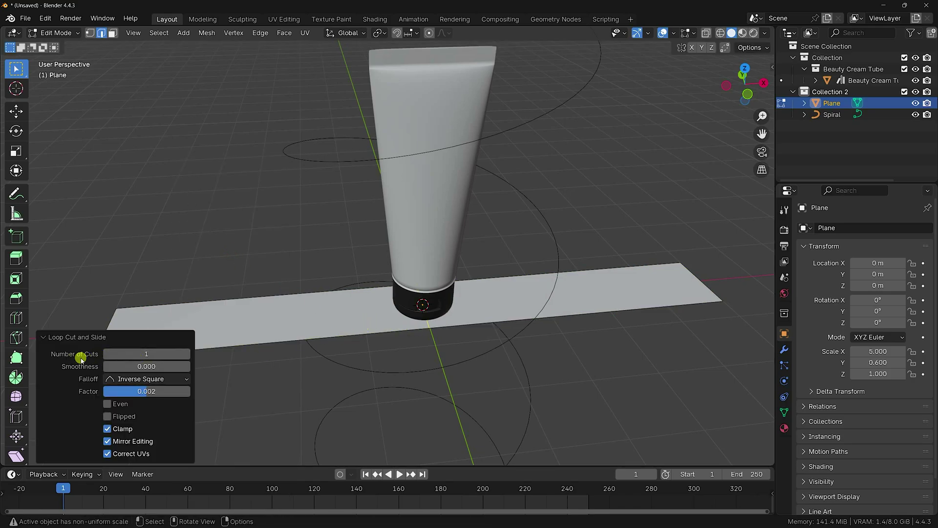
scroll(457, 211, down, 3)
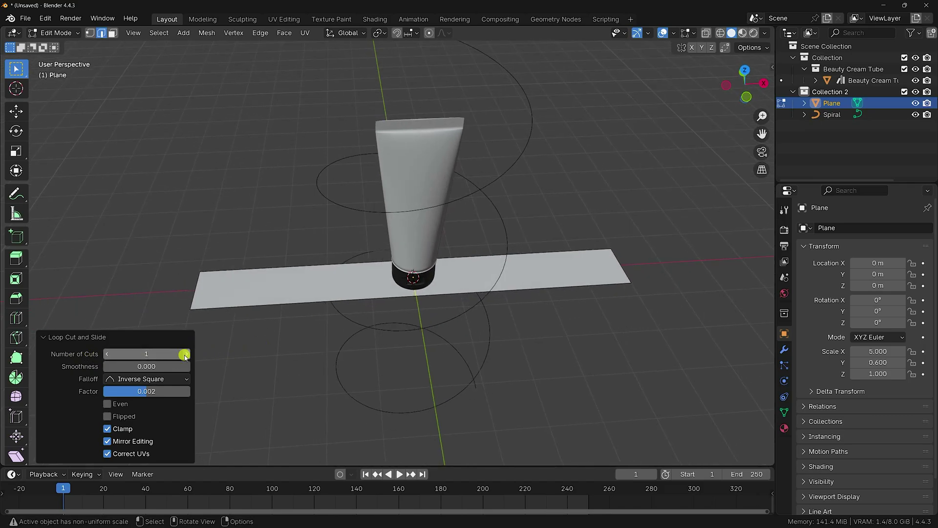
click(184, 354)
click(185, 354)
click(184, 354)
click(185, 354)
click(185, 354)
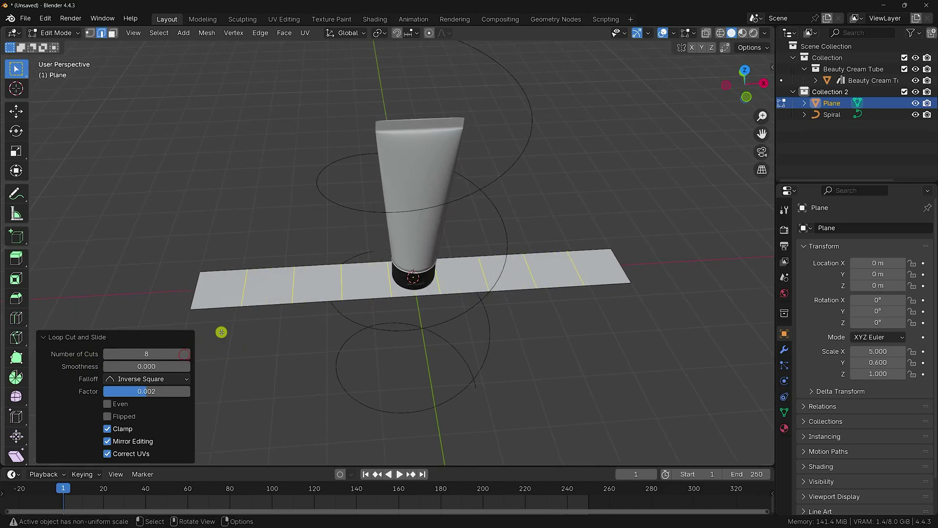
Select all of the plane's vertices in top view and subdivide the mesh with 15 cuts
middle_drag(219, 331, 287, 347)
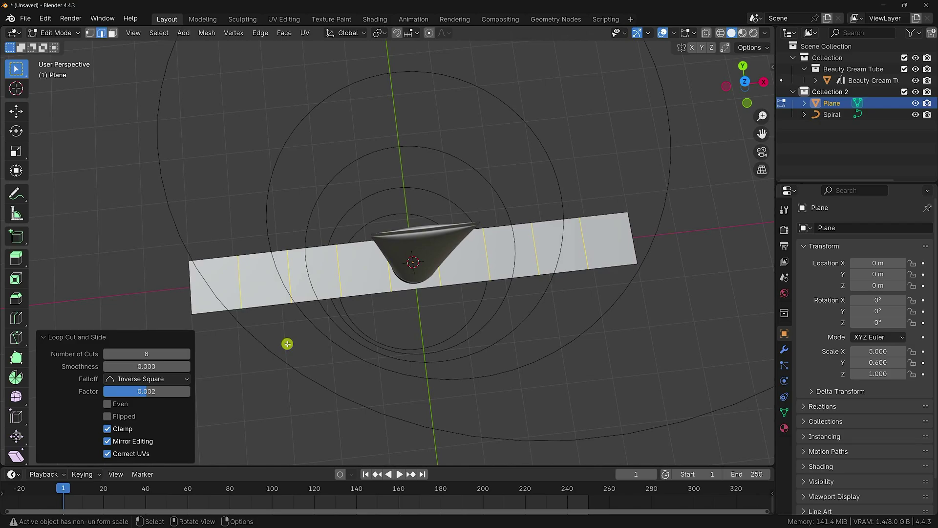
key(KP_7)
scroll(304, 252, up, 2)
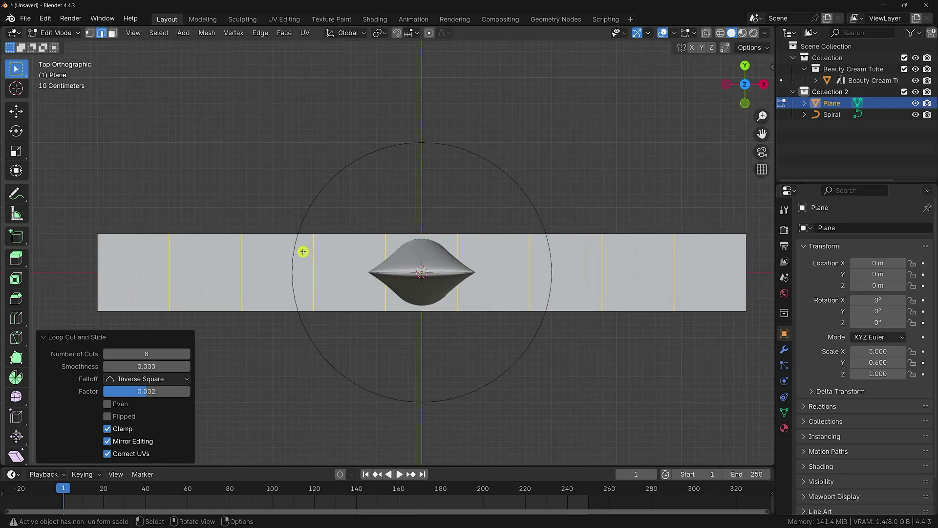
key(1)
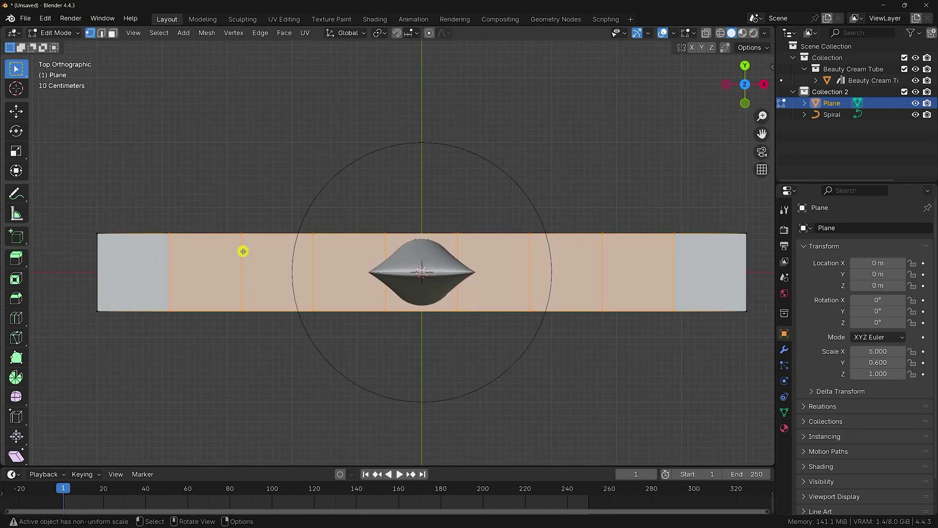
right_click(218, 272)
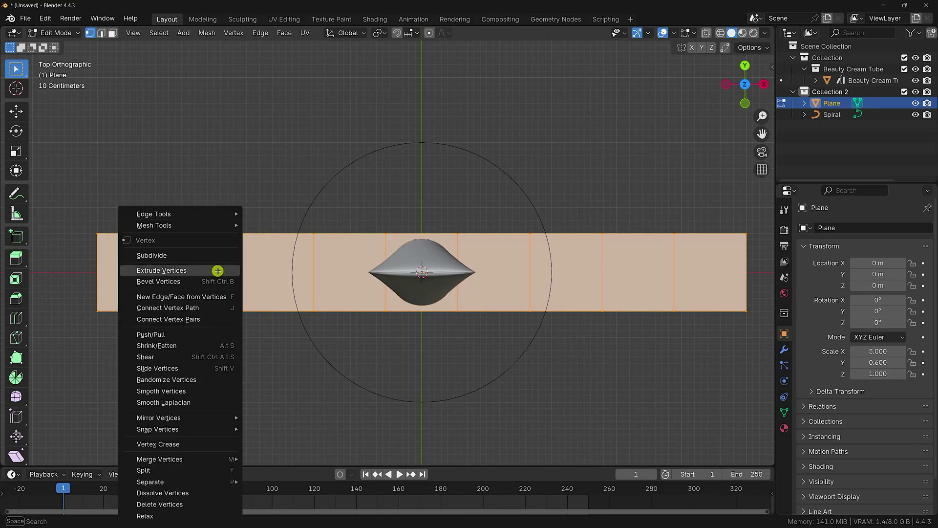
click(158, 257)
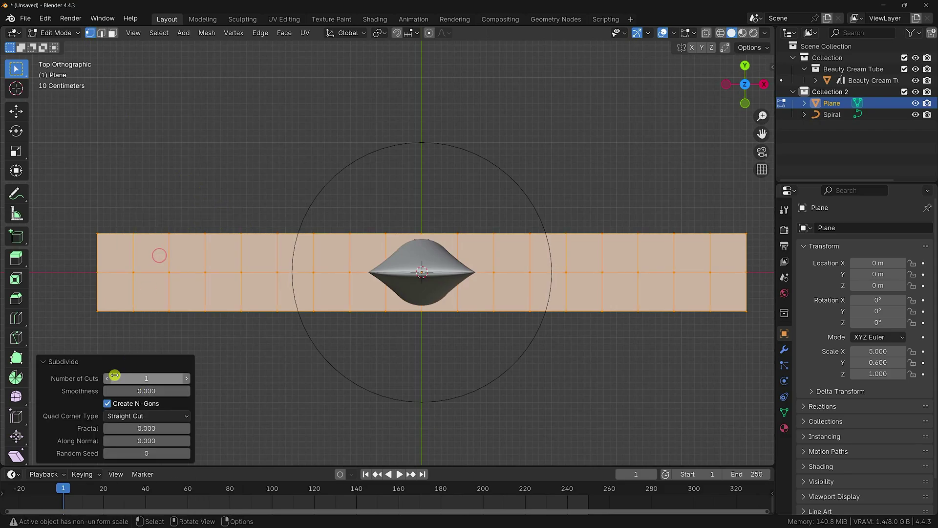
click(141, 373)
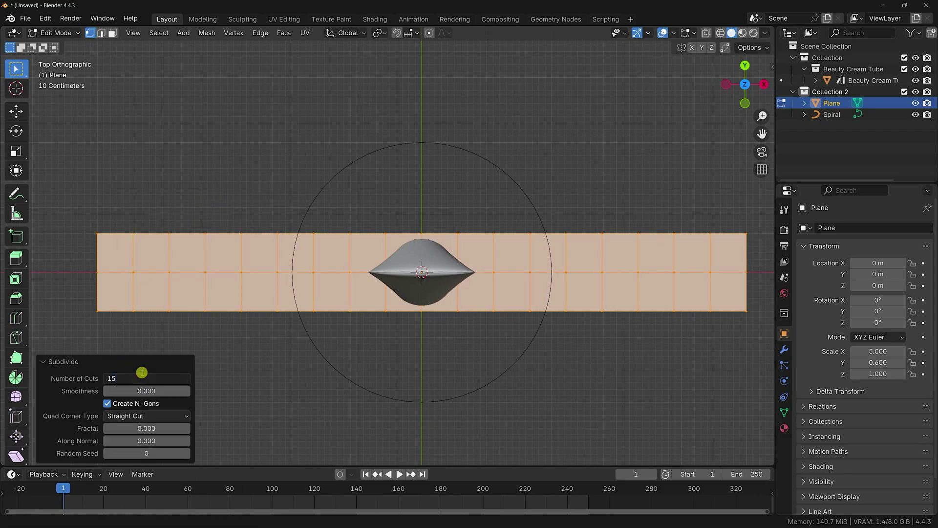
key(Return)
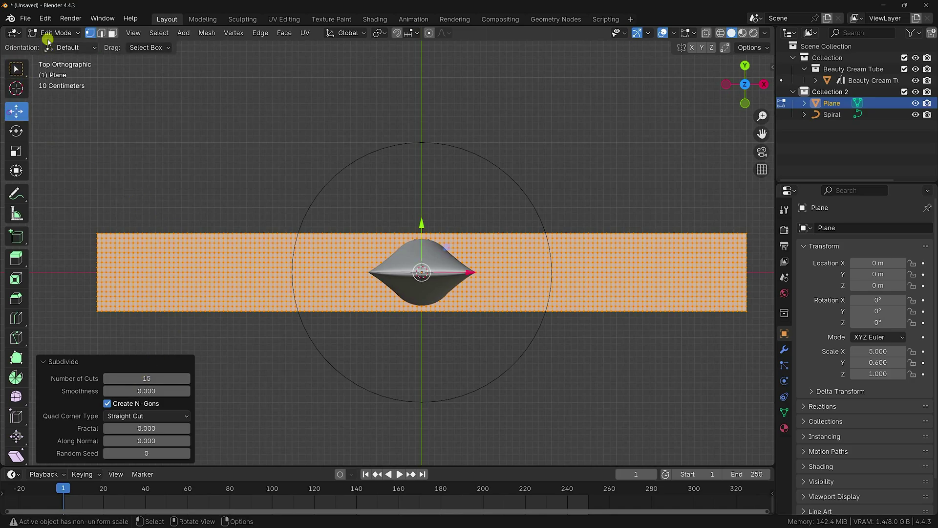
Return the plane to Object Mode and set its X rotation to 90°
click(56, 33)
click(53, 43)
middle_drag(262, 212, 418, 173)
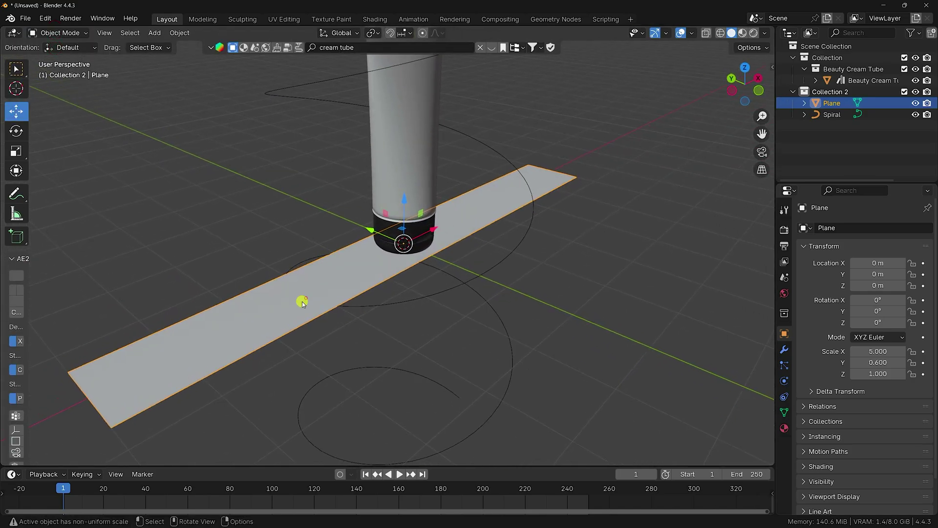
click(873, 299)
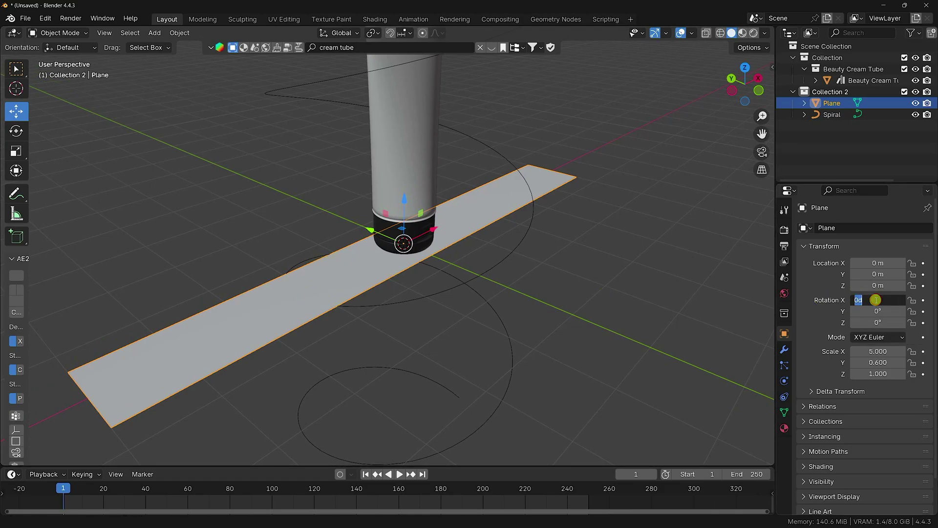
text(90)
key(Return)
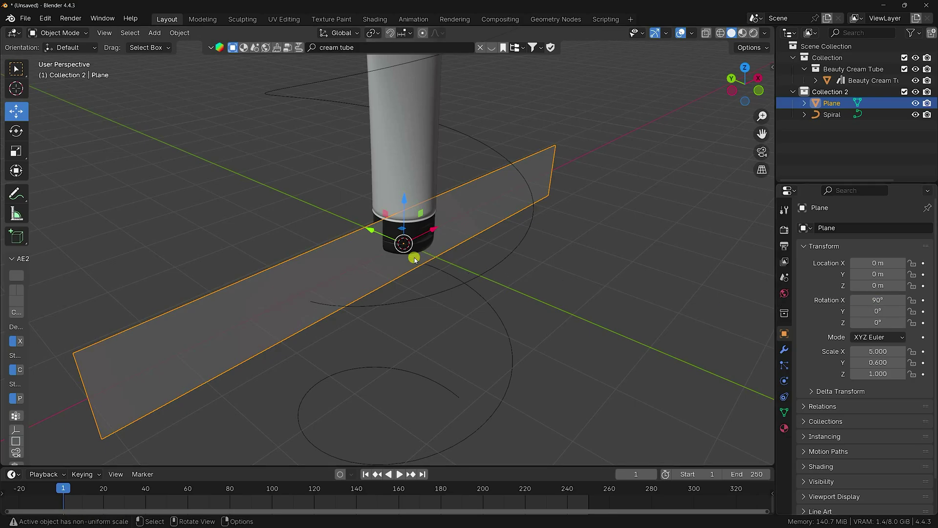
Move the upright plane along Y to about -0.66 m
middle_drag(412, 260, 440, 255)
drag(434, 251, 420, 246)
middle_drag(504, 294, 525, 299)
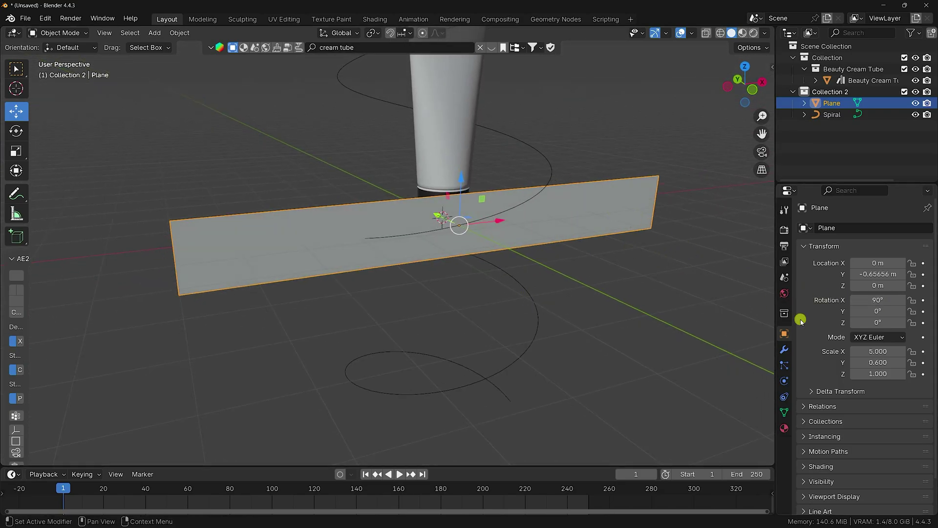
Add a Curve modifier to the plane with Spiral as its curve object and X as the deform axis
click(784, 349)
click(828, 231)
mouse_move(824, 237)
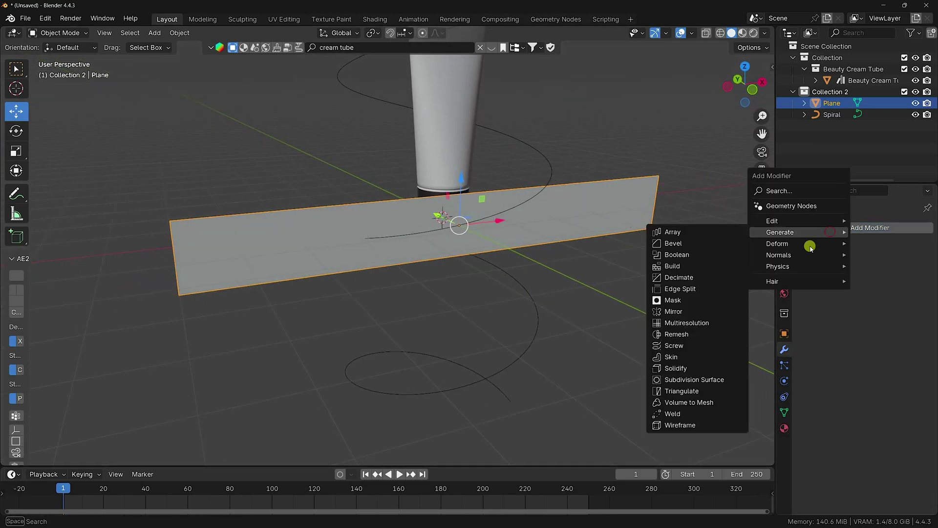
mouse_move(776, 247)
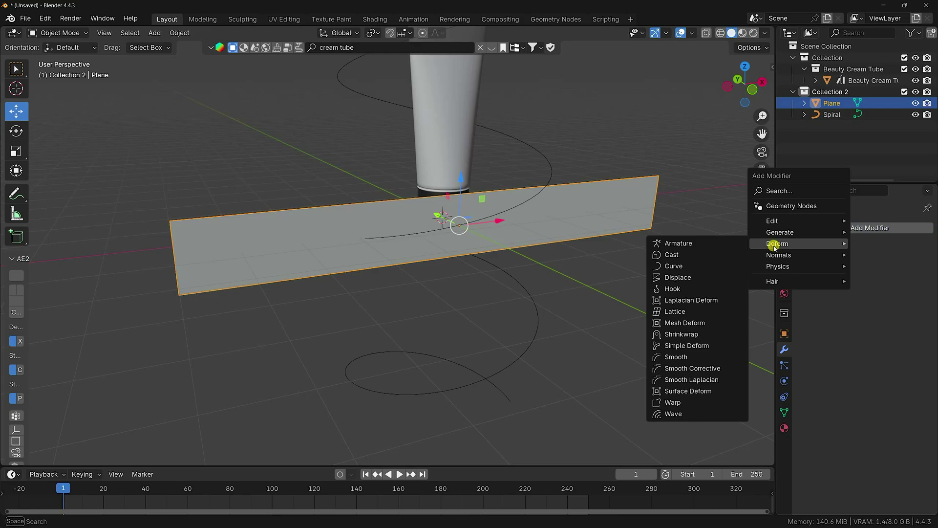
click(674, 266)
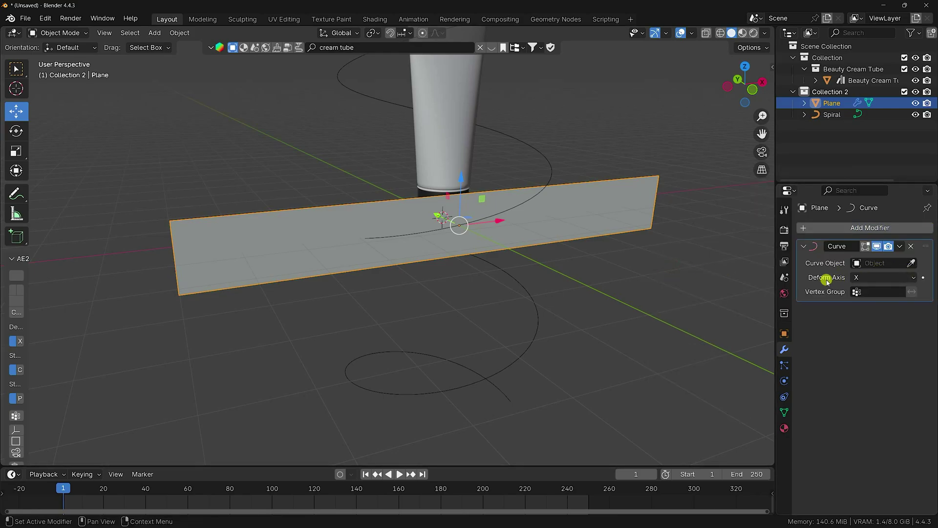
click(860, 278)
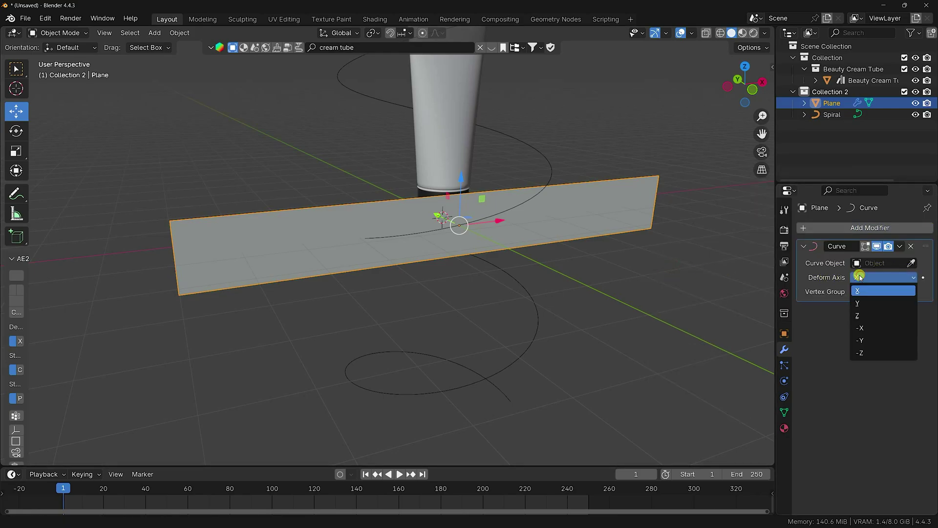
click(882, 263)
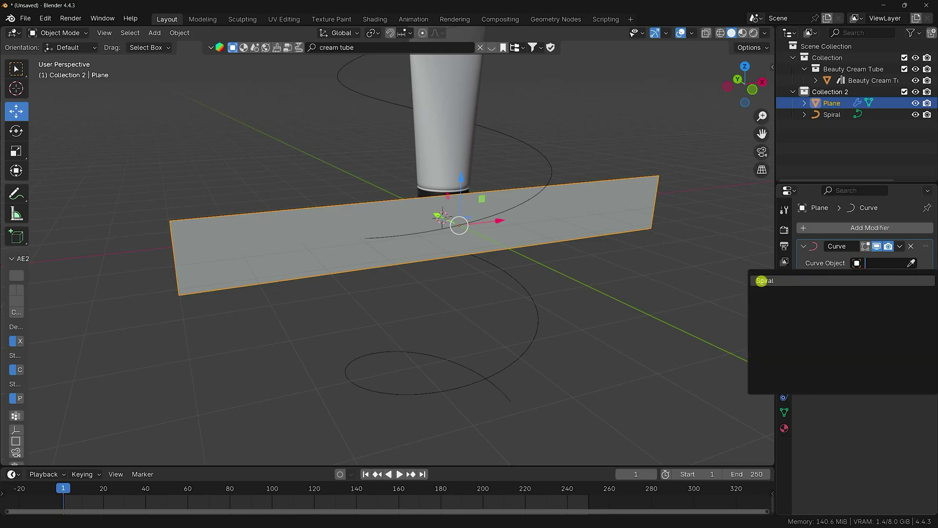
click(780, 281)
shift+middle_drag(600, 254, 490, 262)
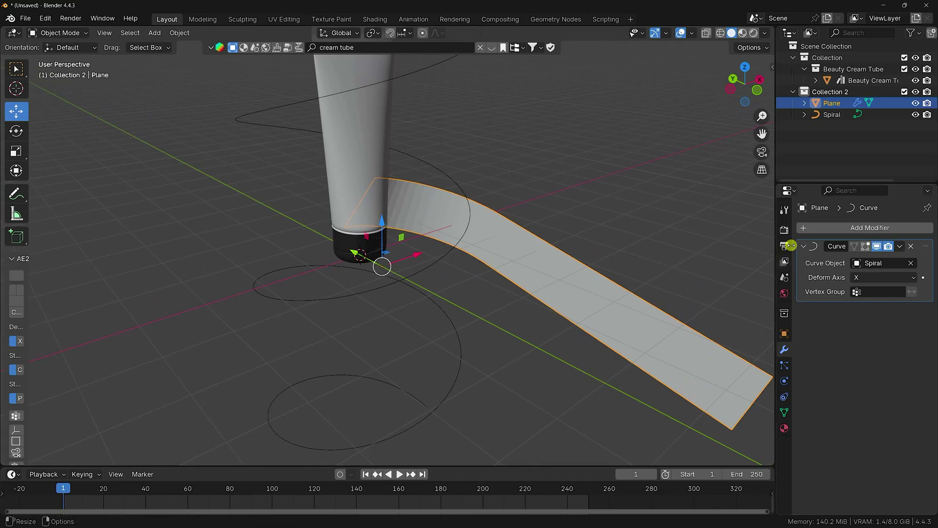
Try shifting the plane along X to 0.62 m and reset its X location to 0 m
click(784, 333)
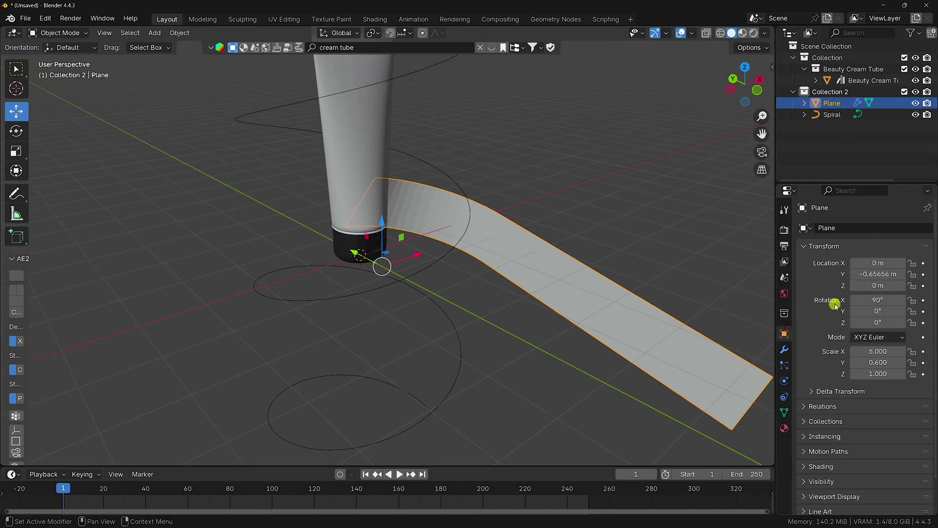
drag(883, 263, 930, 255)
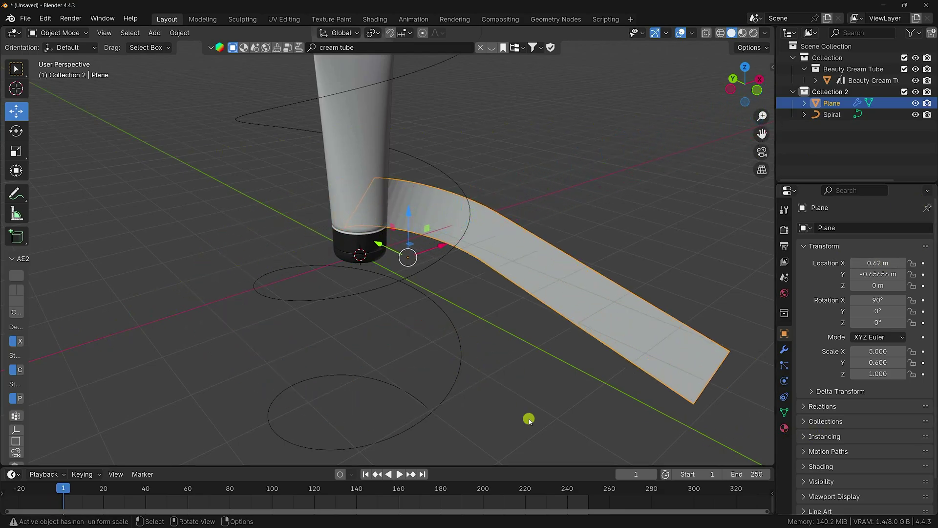
click(888, 265)
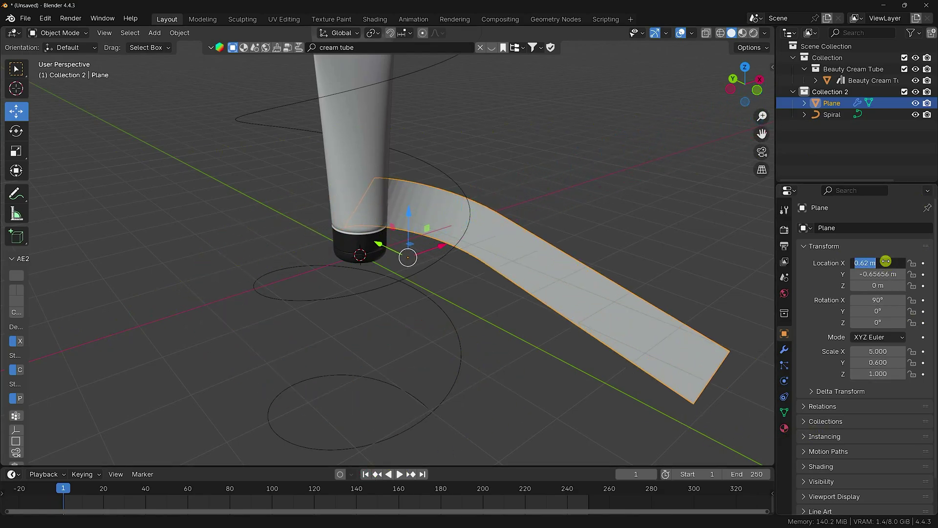
text(0)
key(Return)
Match the plane's location to the spiral's by setting Z to -4.7094 m and Y to 0 m
click(831, 114)
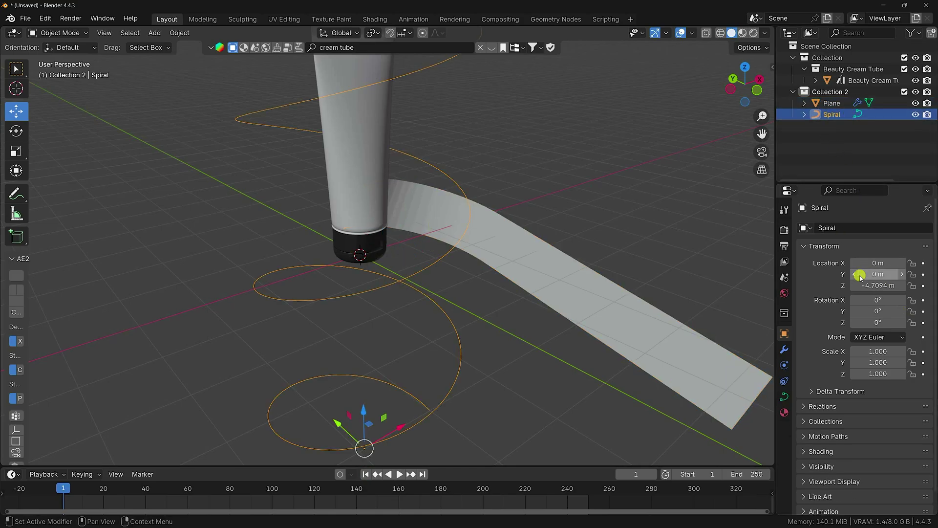
click(876, 284)
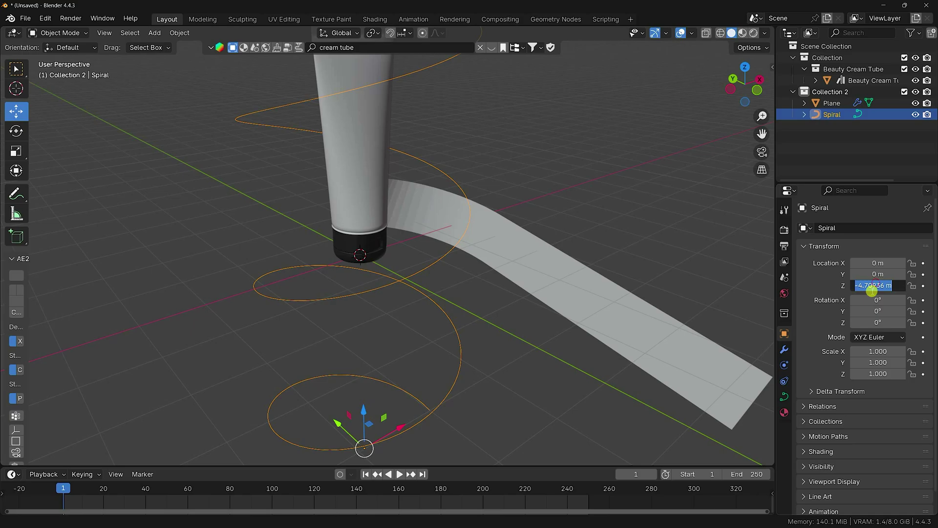
click(830, 103)
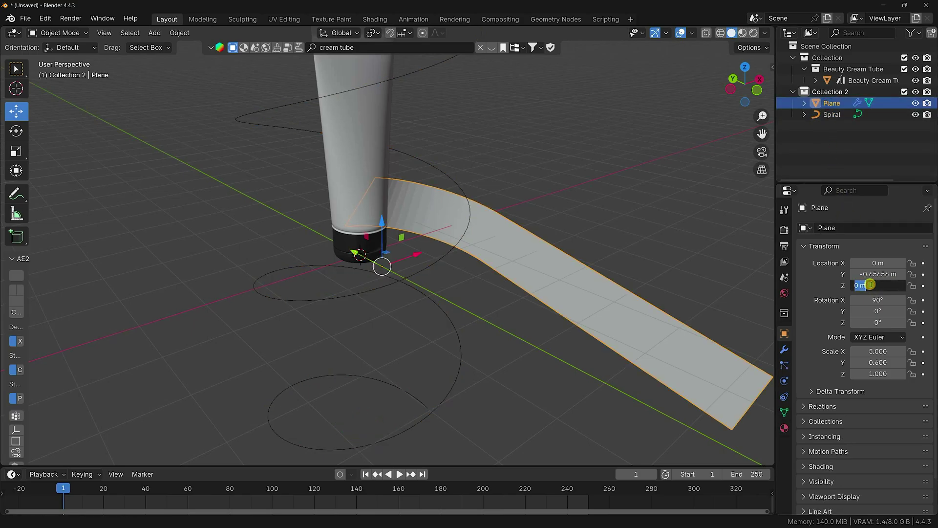
key(Return)
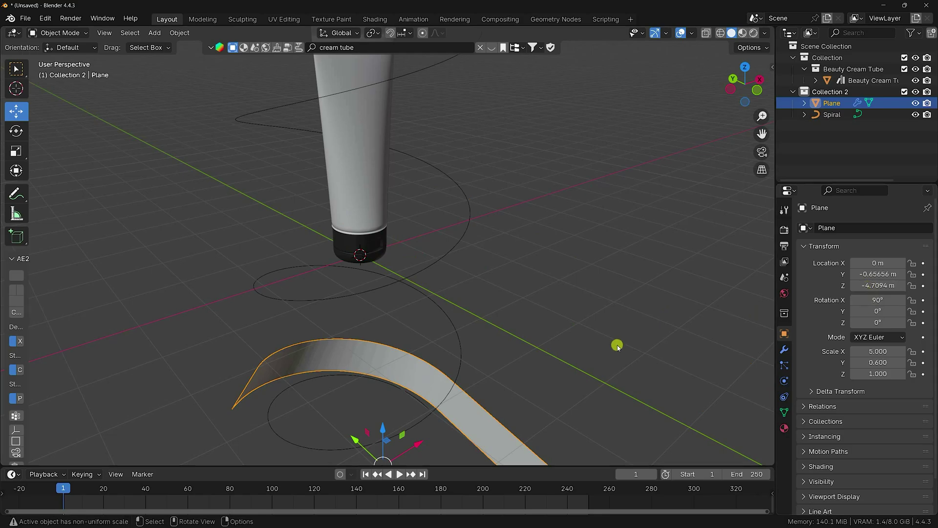
mouse_move(442, 281)
middle_down()
mouse_move(360, 240)
mouse_move(375, 262)
mouse_move(444, 287)
mouse_move(453, 269)
middle_up()
double_click(881, 275)
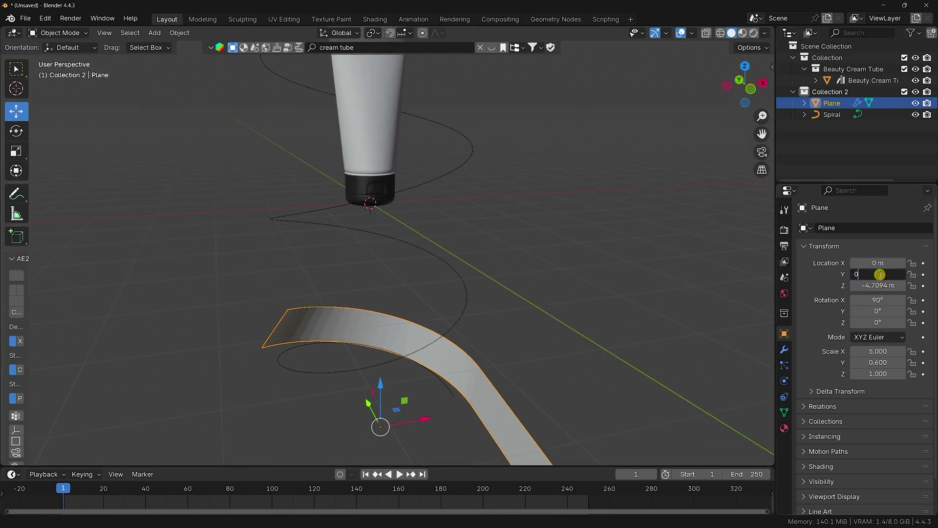
key(Return)
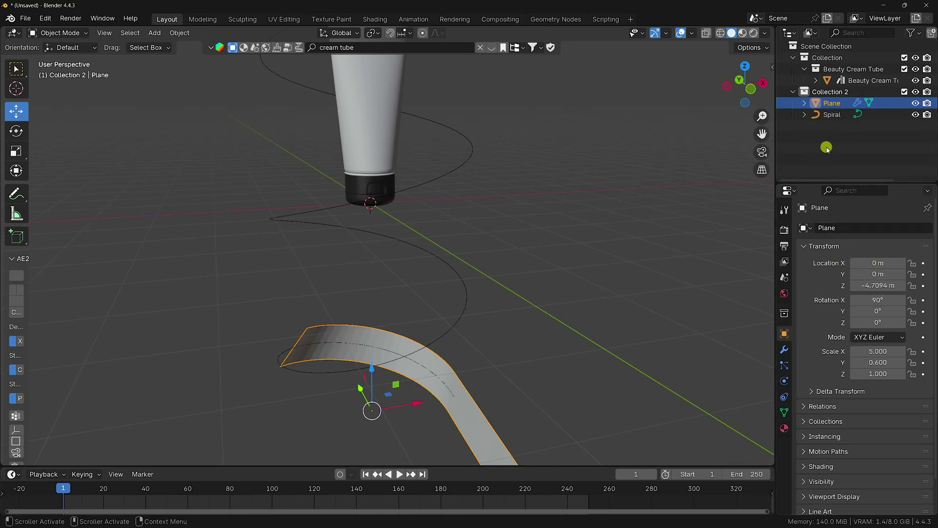
click(829, 117)
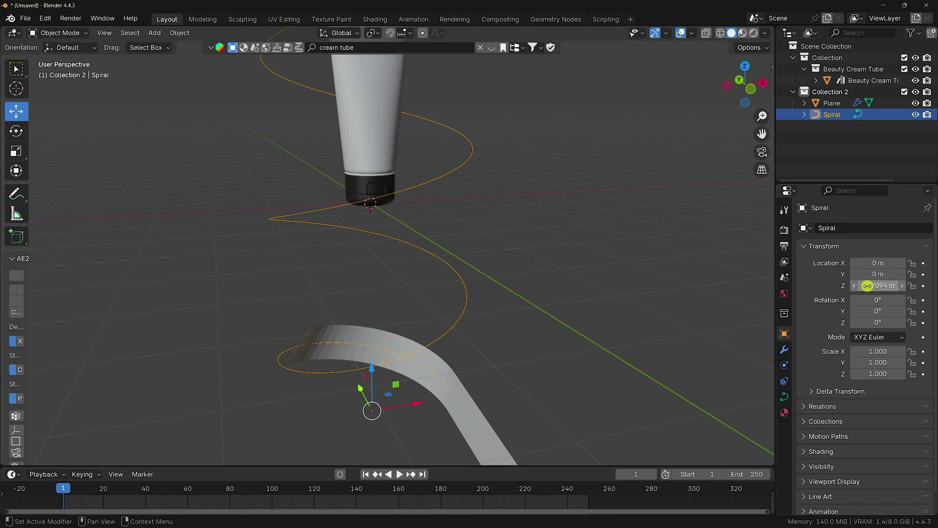
click(829, 104)
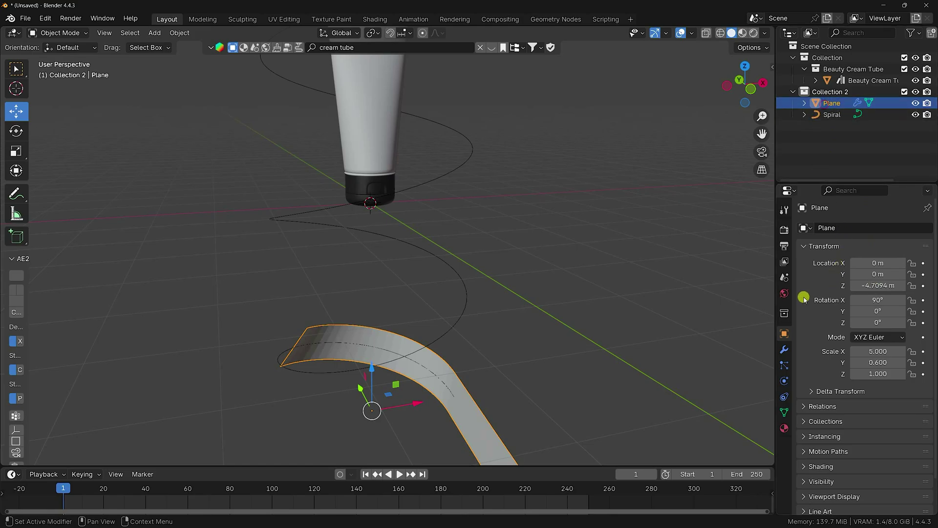
Test the plane's travel along the spiral by sliding its X location to about 31 m and back
drag(867, 263, 471, 228)
scroll(400, 215, down, 3)
shift+middle_drag(389, 173, 383, 260)
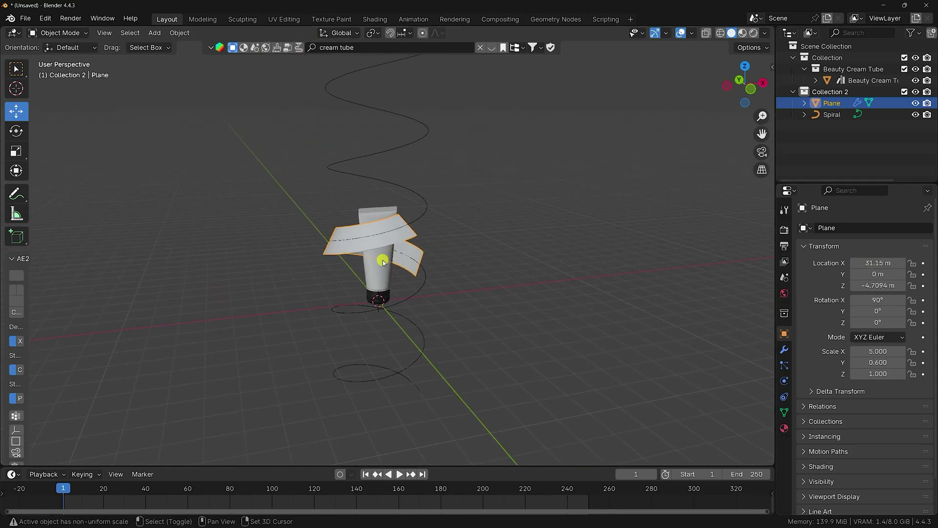
scroll(386, 255, up, 3)
drag(870, 267, 475, 158)
Create a third collection under the Scene Collection, add a camera to it and look through the camera
click(829, 135)
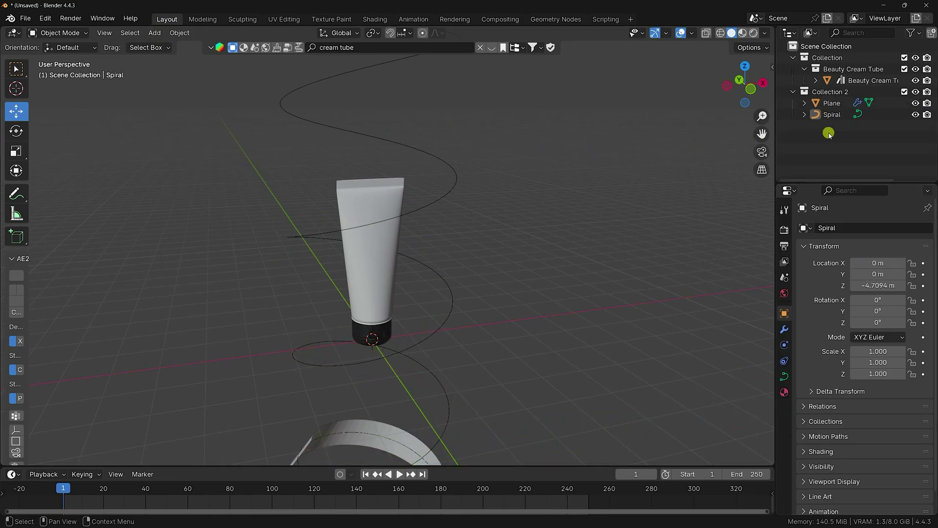
right_click(822, 131)
click(800, 130)
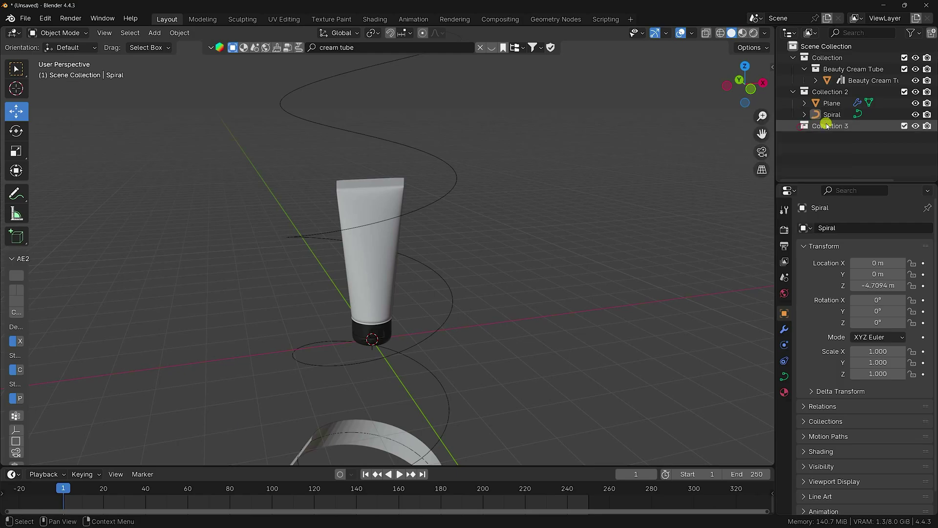
click(829, 126)
click(155, 32)
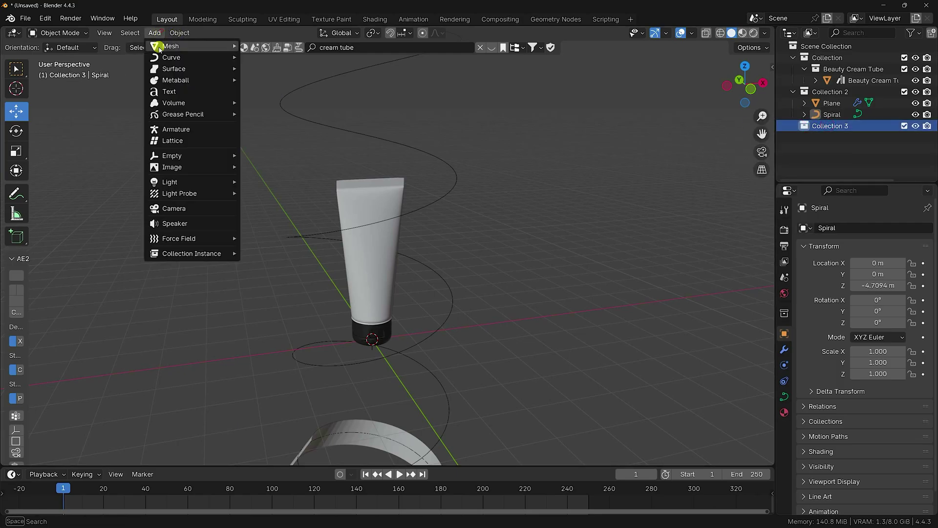
click(190, 208)
key(KP_0)
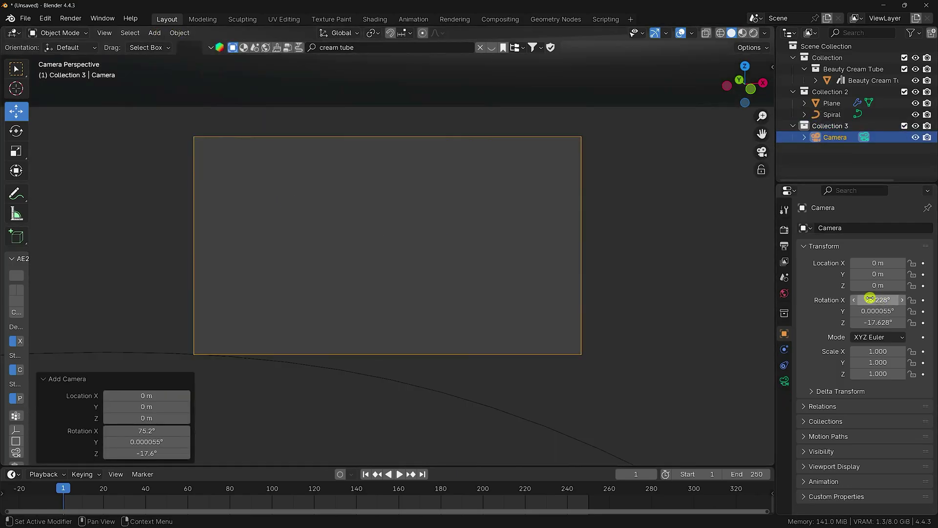
Set the camera's rotation to 90° in X, 0° in Y and 0° in Z
text(90)
key(Tab)
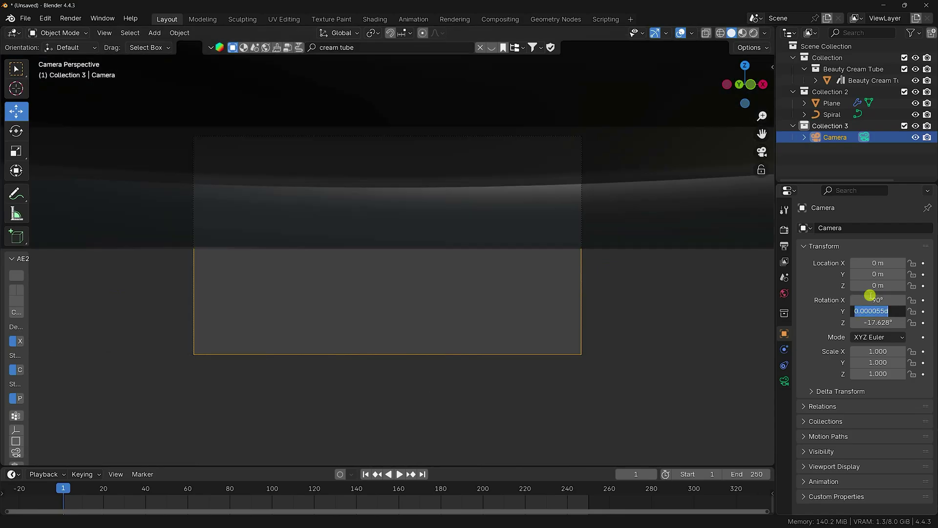
text(0)
key(Tab)
text(0)
key(Return)
Frame the cream tube by placing the camera at -13 m in Y and 1.85 m in Z
drag(876, 277, 352, 367)
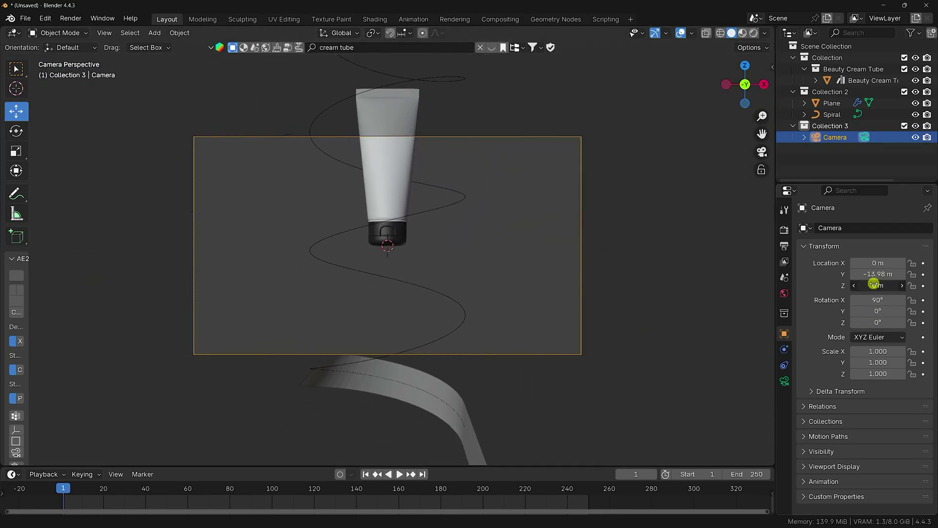
drag(875, 283, 200, 292)
scroll(370, 297, up, 5)
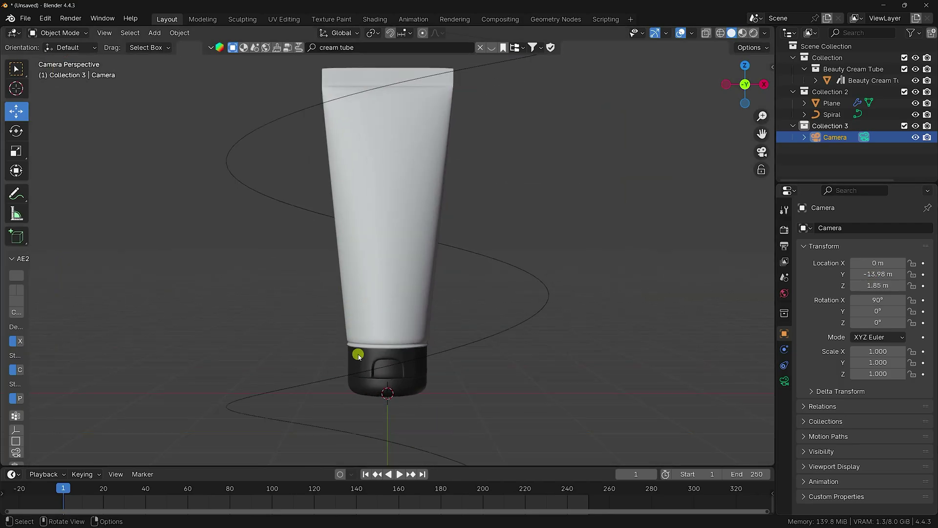
scroll(358, 355, down, 3)
drag(879, 274, 154, 276)
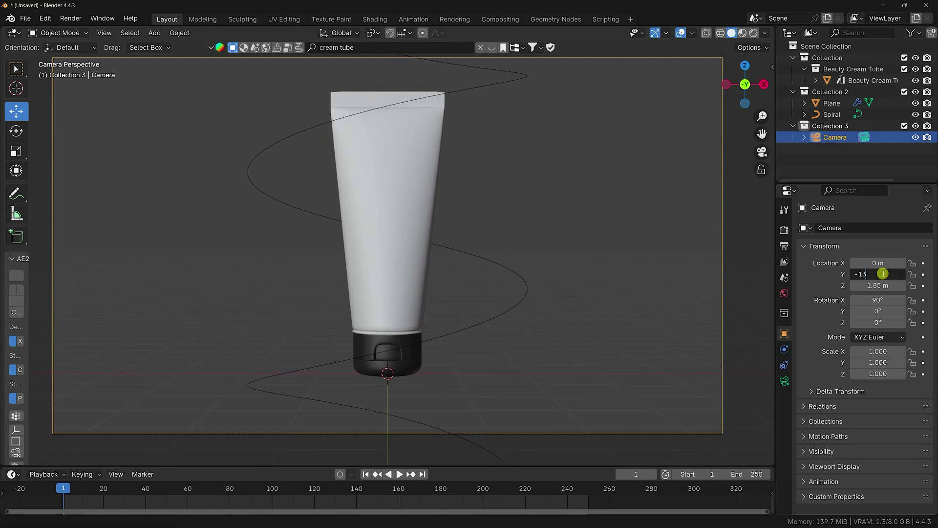
click(883, 274)
text(-13)
key(Return)
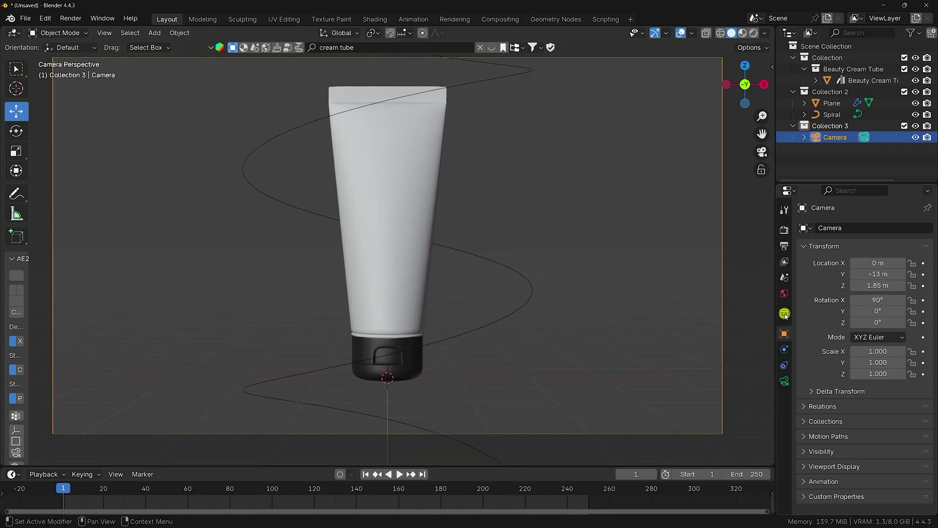
Tilt the camera to 25° in Y rotation and keyframe that value at frame 1
scroll(672, 308, down, 2)
scroll(672, 308, up, 2)
drag(876, 312, 145, 313)
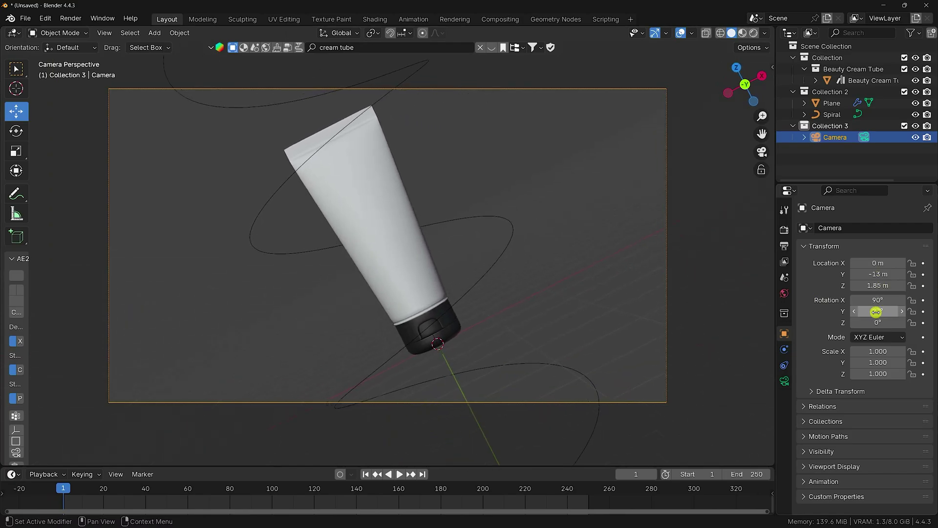
click(856, 312)
click(855, 312)
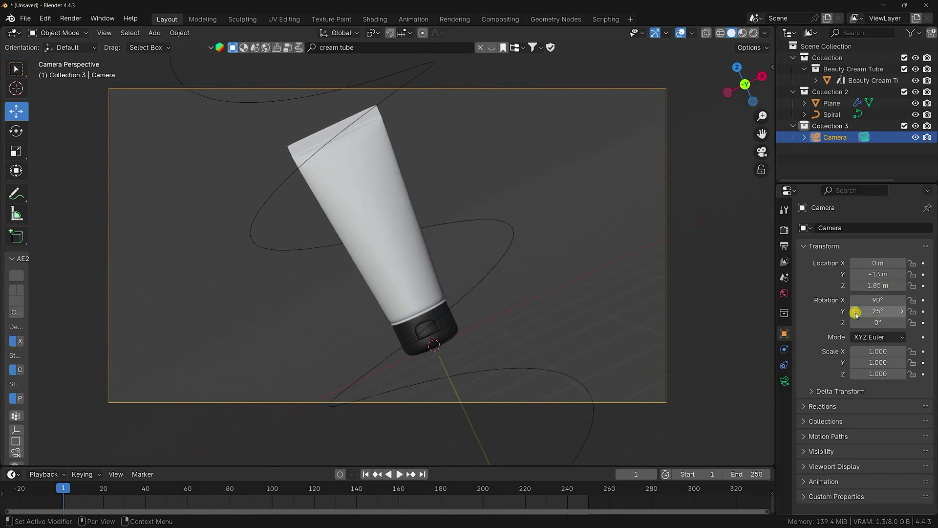
click(918, 313)
Set the camera's Y rotation to -25° at frame 250 and keyframe it
drag(471, 466, 474, 448)
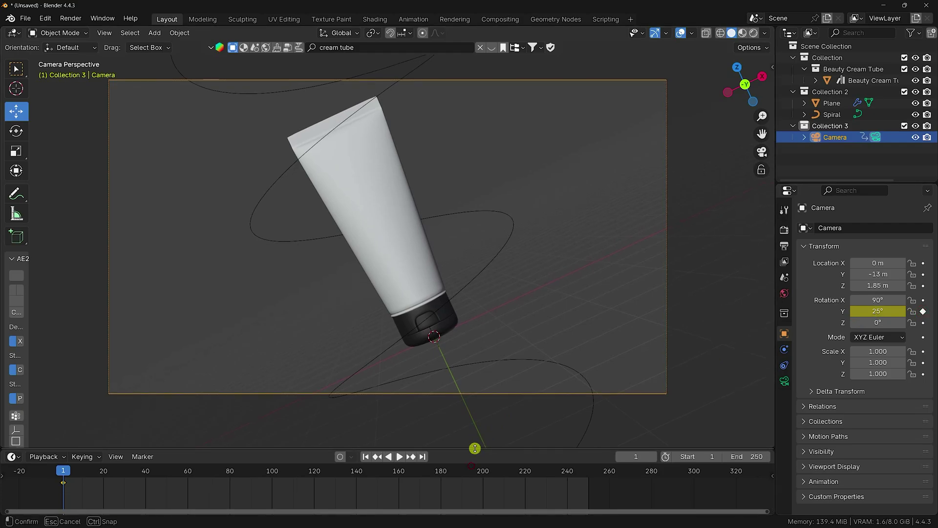
click(423, 456)
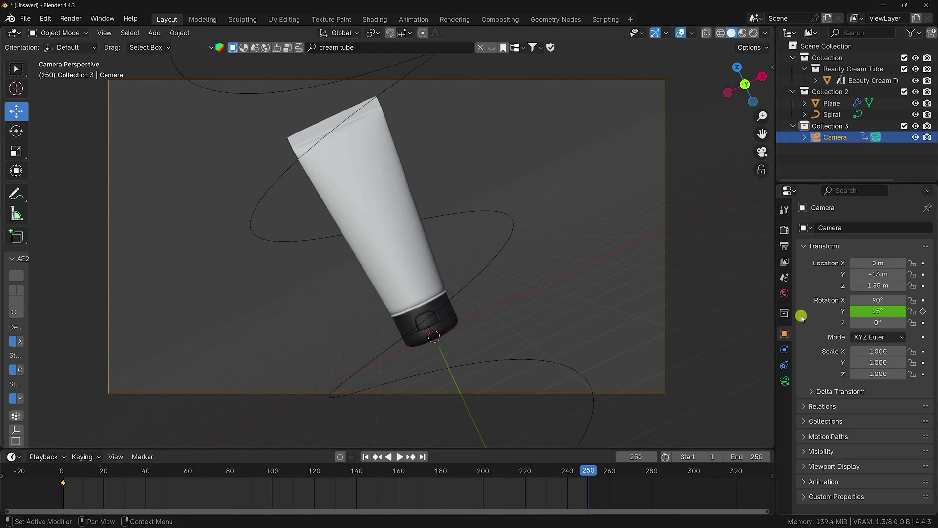
click(366, 456)
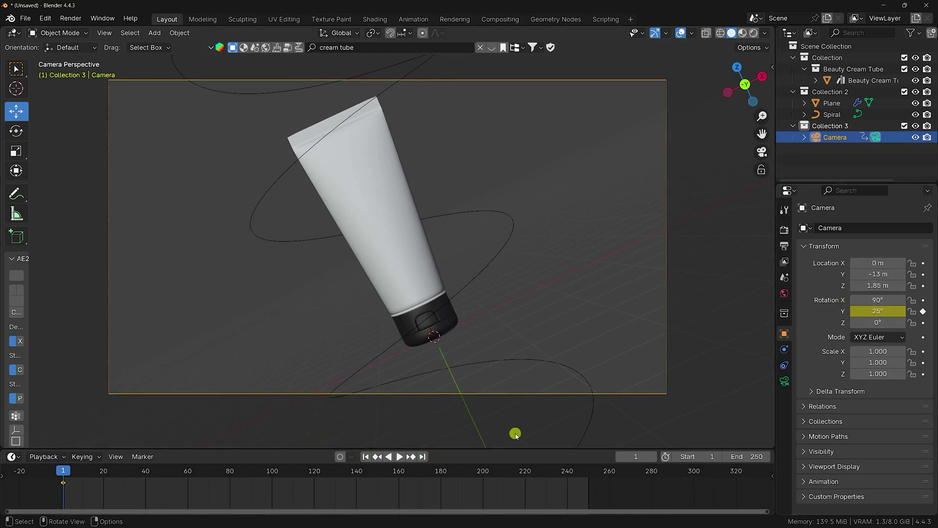
click(424, 455)
click(864, 309)
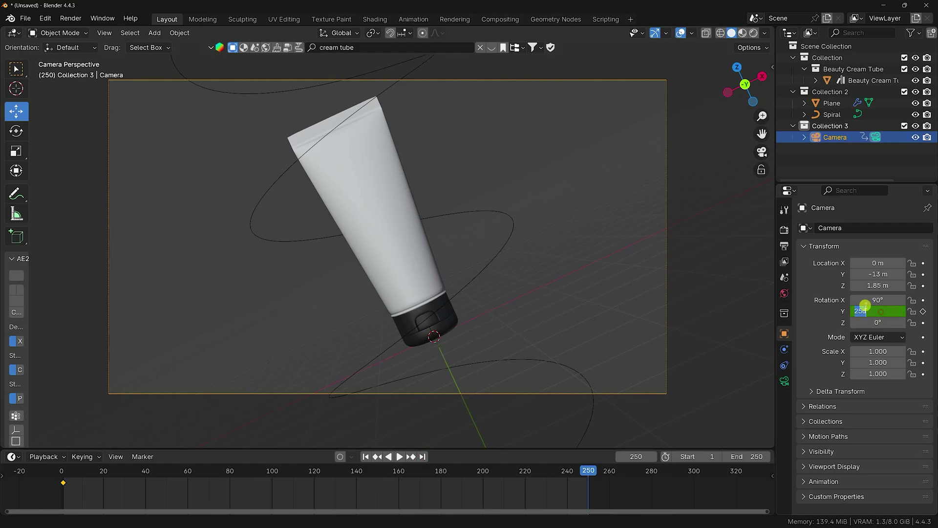
text(-25)
key(Return)
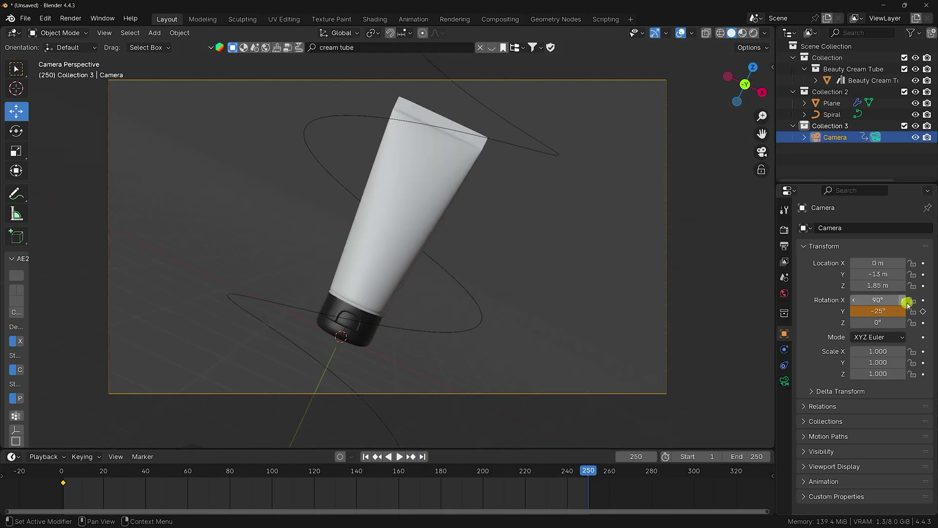
click(923, 311)
Play the animation from frame 1 to check the camera's tilting motion, and stop it
click(366, 457)
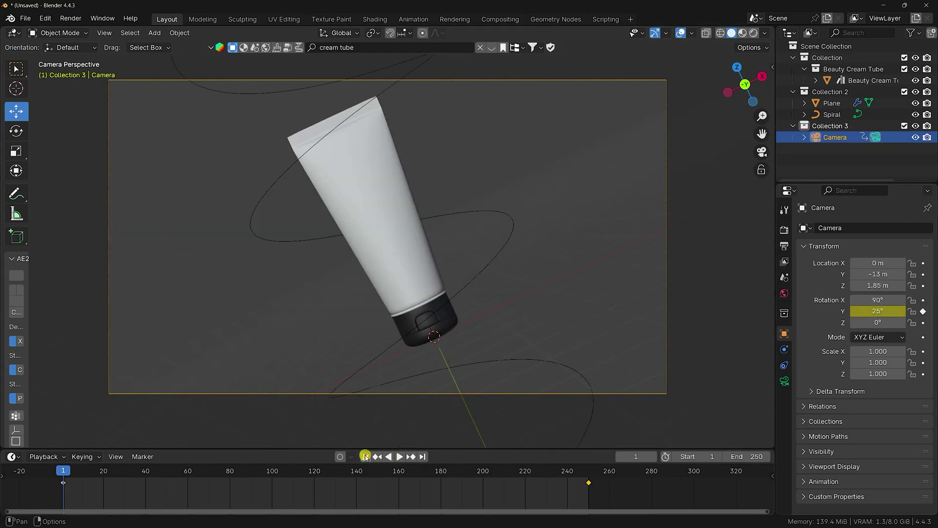
click(397, 456)
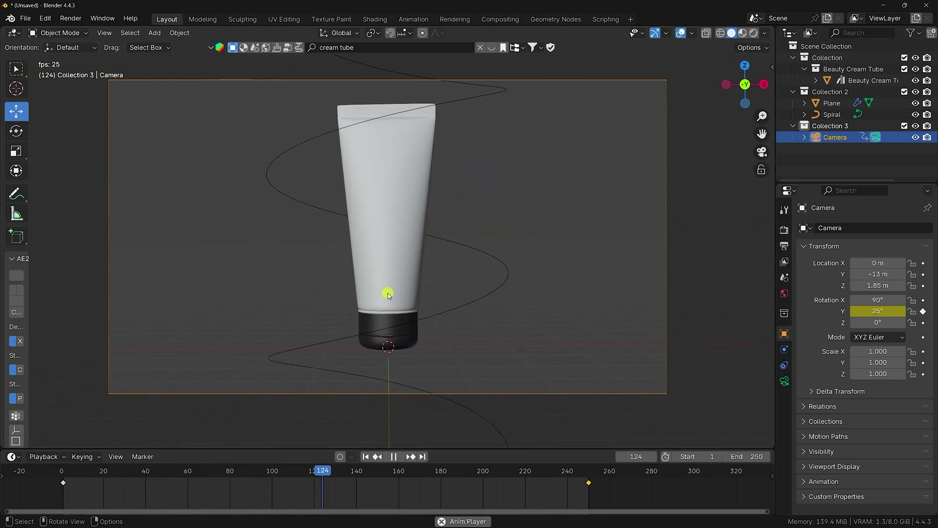
click(396, 456)
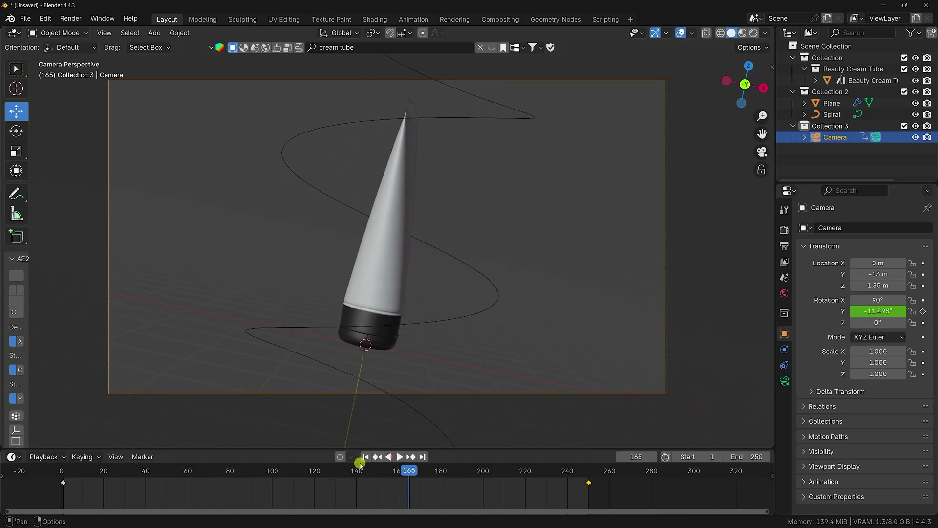
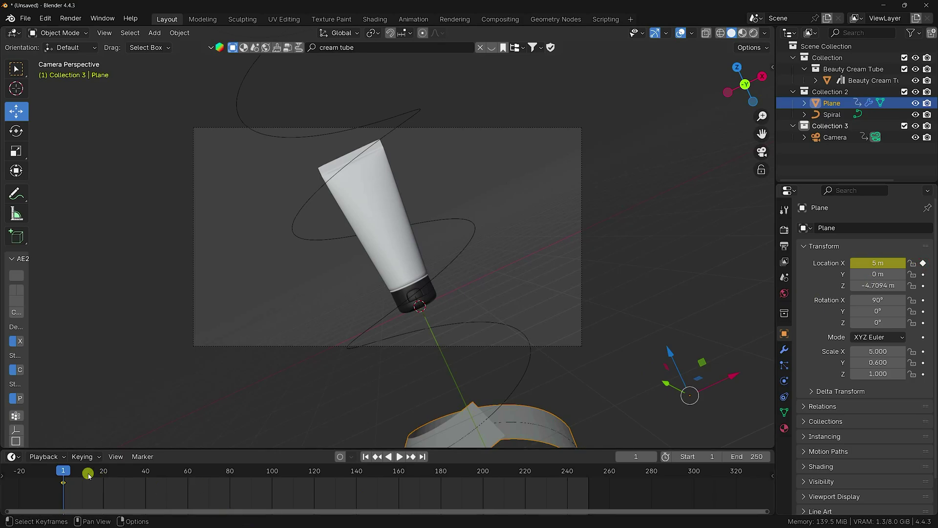
Set the plane's X location to 50 m at frame 150 and keyframe it
drag(88, 476, 377, 483)
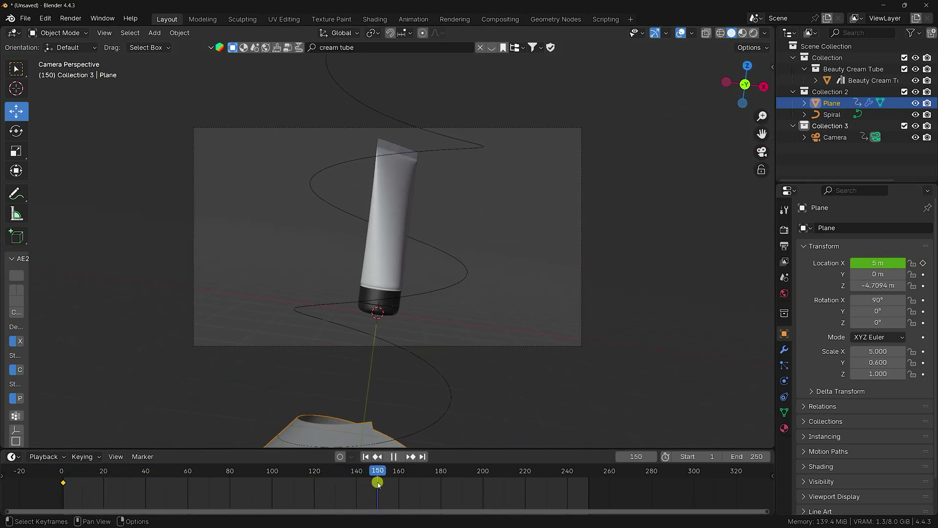
drag(886, 264, 387, 115)
click(894, 262)
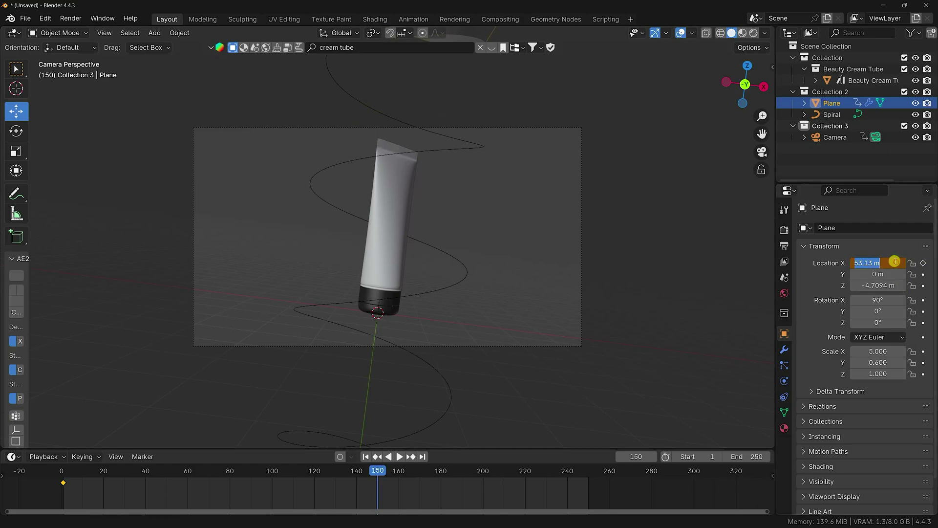
text(50)
key(Return)
click(923, 263)
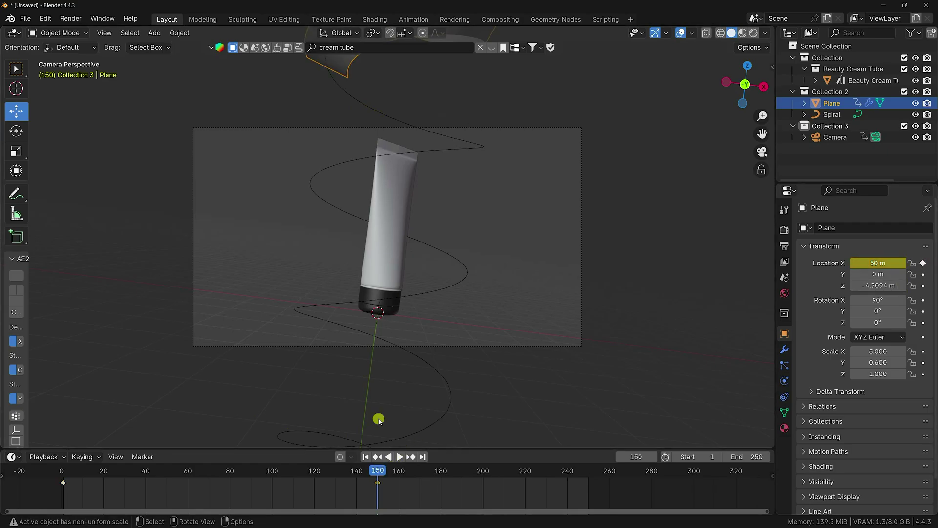
Play back the strip's movement along the spiral from the start, stop it and return to frame 1
click(365, 456)
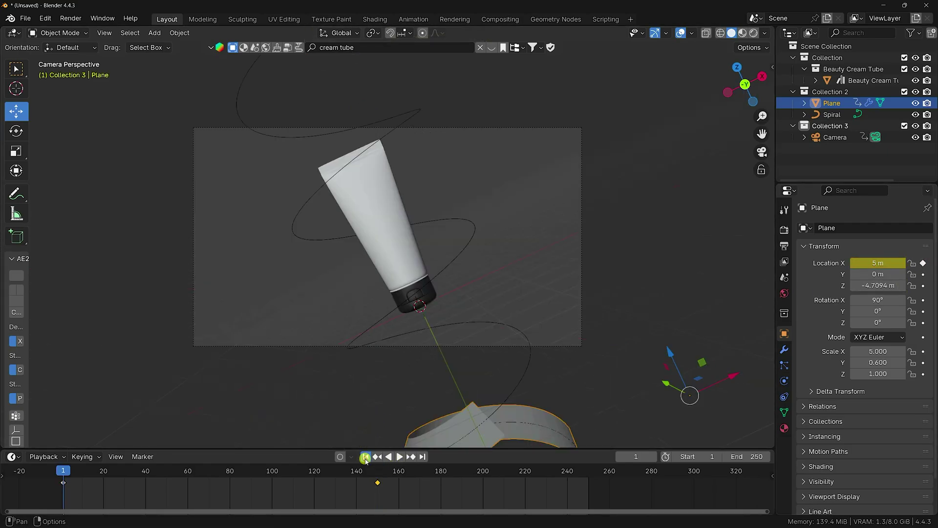
click(398, 457)
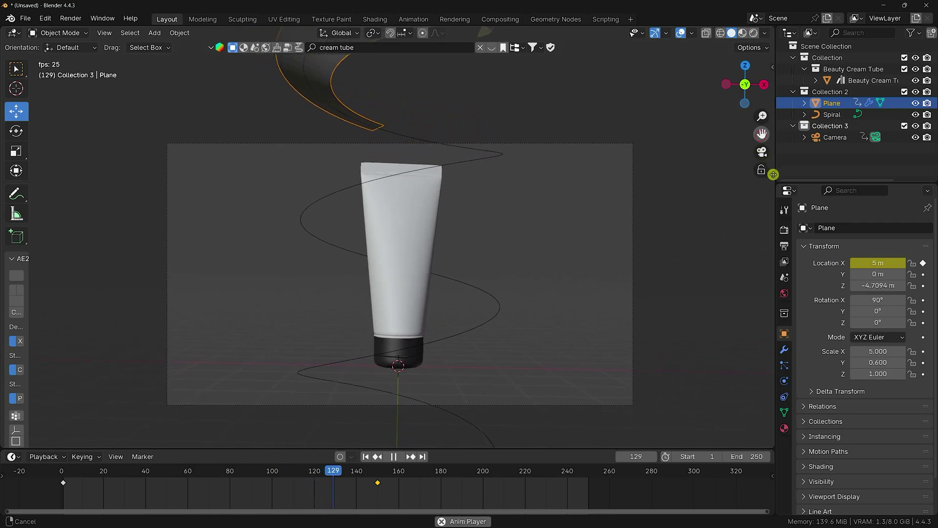
click(393, 457)
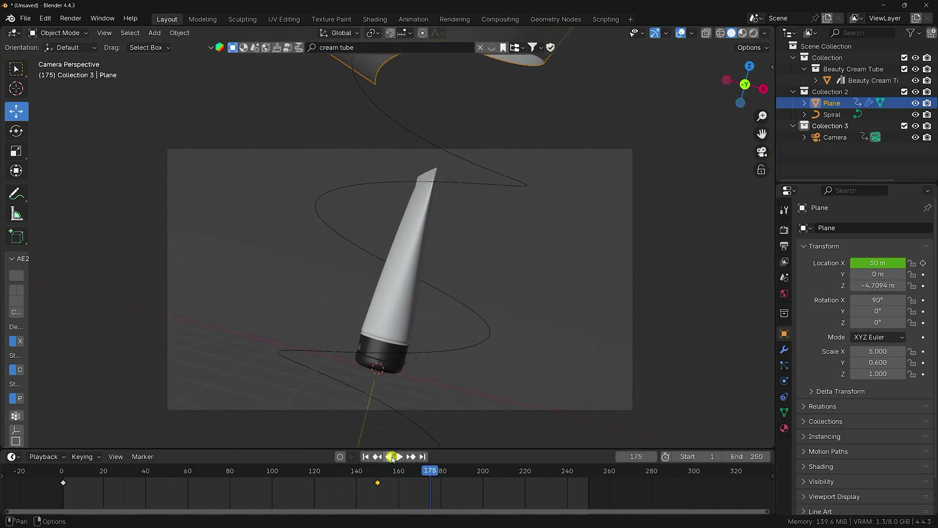
click(368, 457)
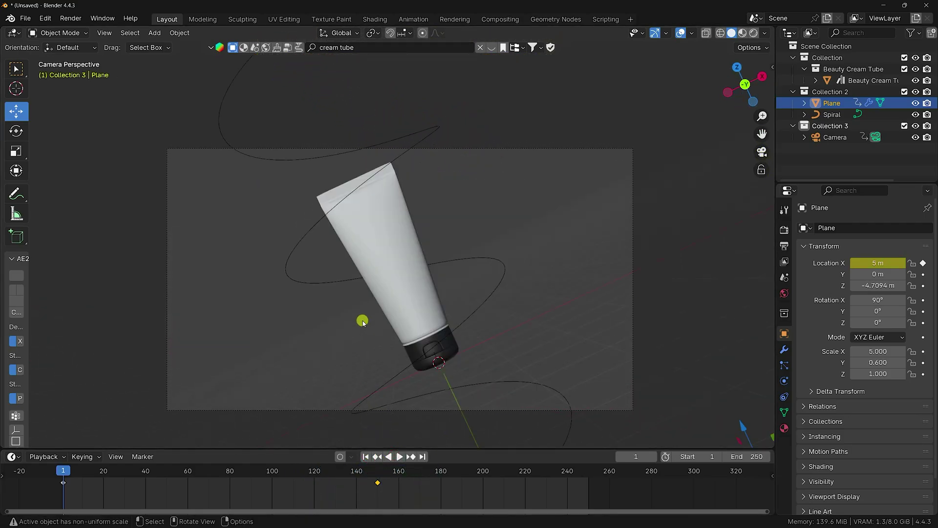
In Edit Mode, view the plane from the front in wireframe and select only its lowest row of vertices
key(Tab)
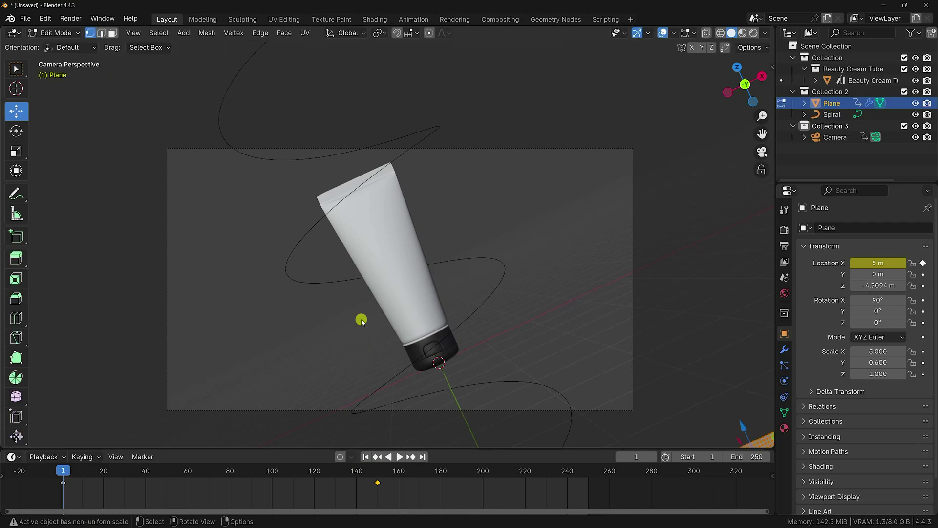
key(Tab)
key(KP_1)
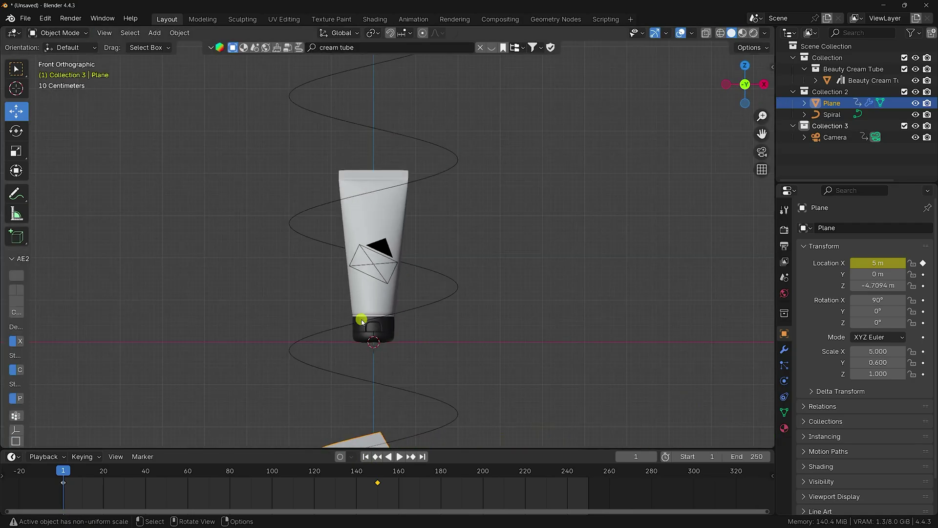
scroll(362, 335, down, 3)
scroll(362, 336, up, 2)
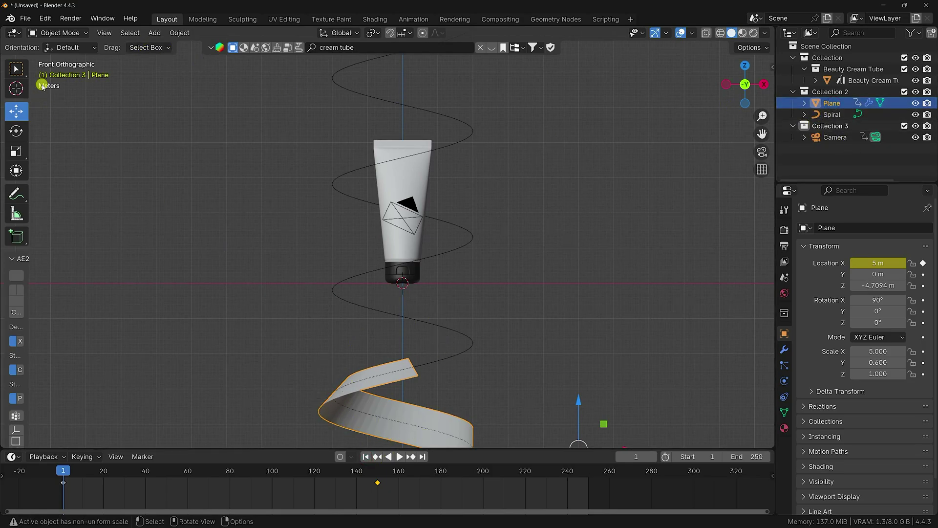
click(55, 33)
click(60, 59)
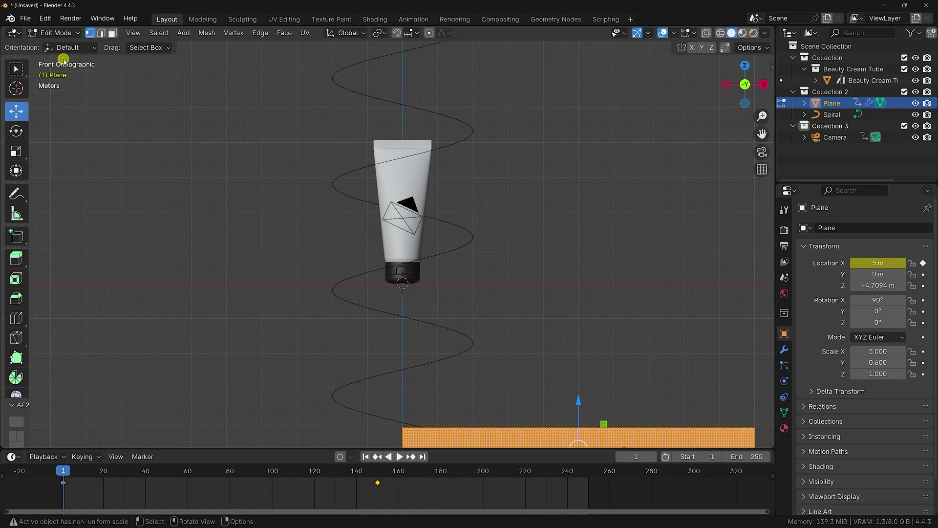
key(KP_Decimal)
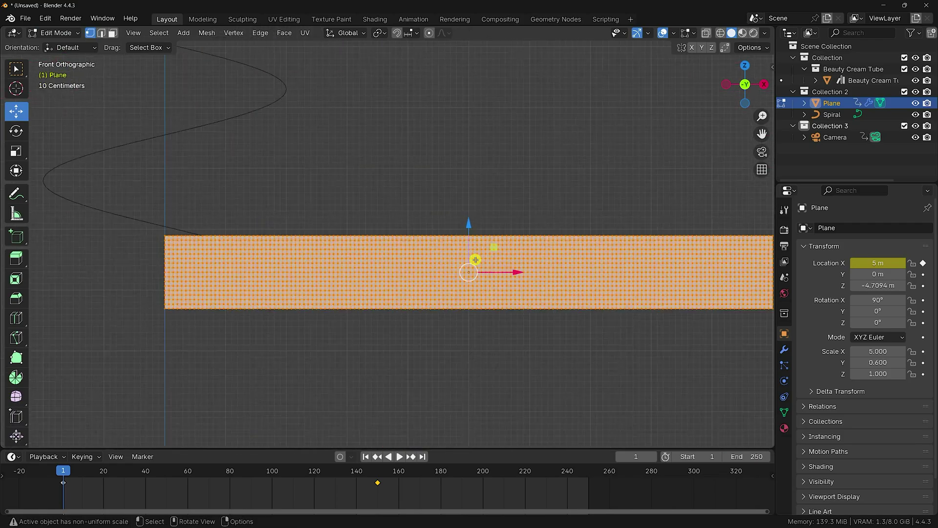
key(shift+z)
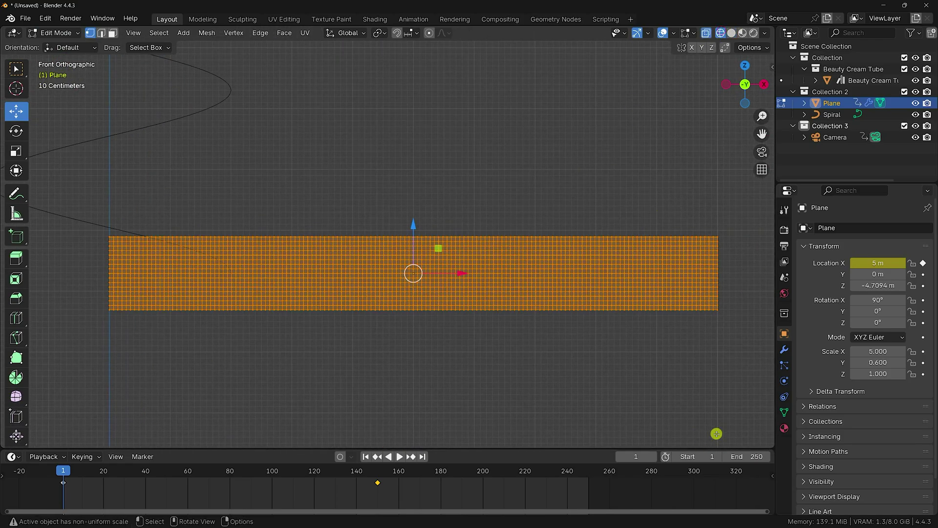
drag(736, 353, 79, 308)
scroll(163, 332, up, 1)
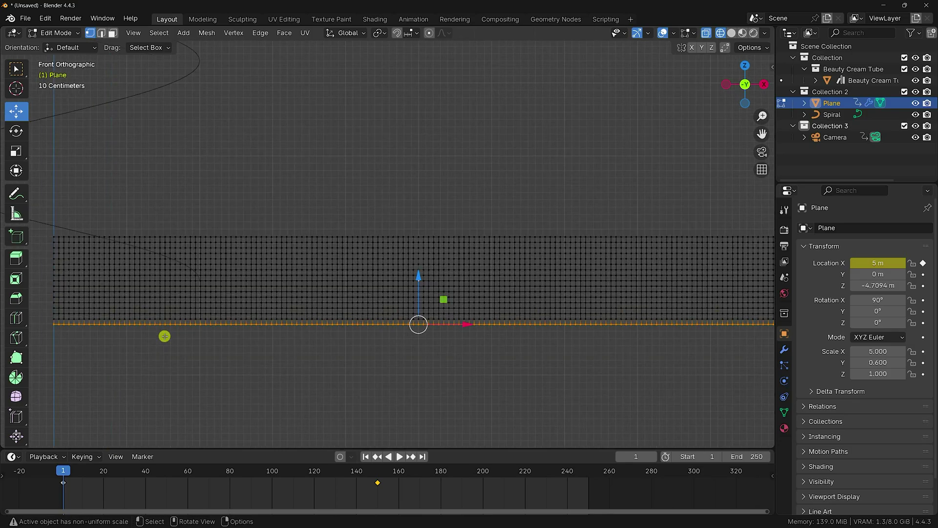
scroll(468, 335, down, 1)
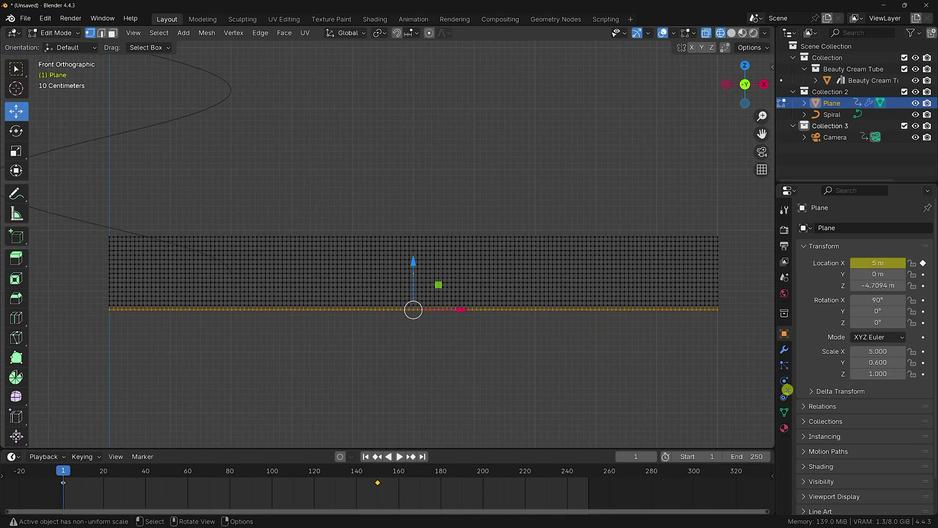
Create a vertex group on the plane, assign the selected bottom row to it and return to Object Mode
click(784, 413)
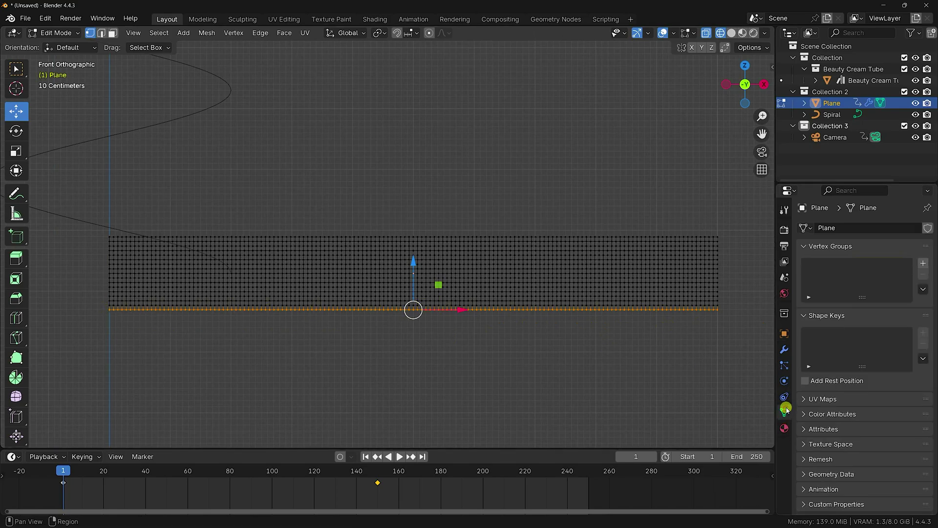
click(923, 264)
click(813, 335)
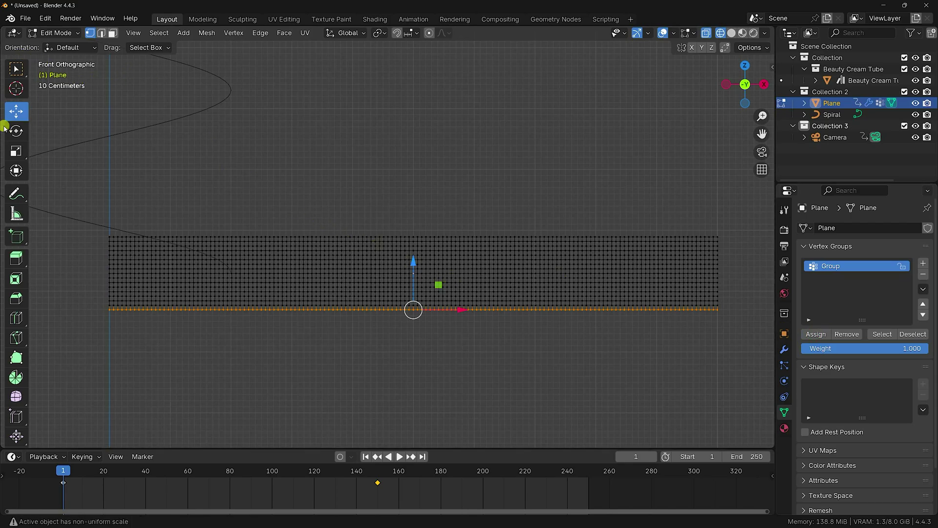
click(56, 33)
click(59, 45)
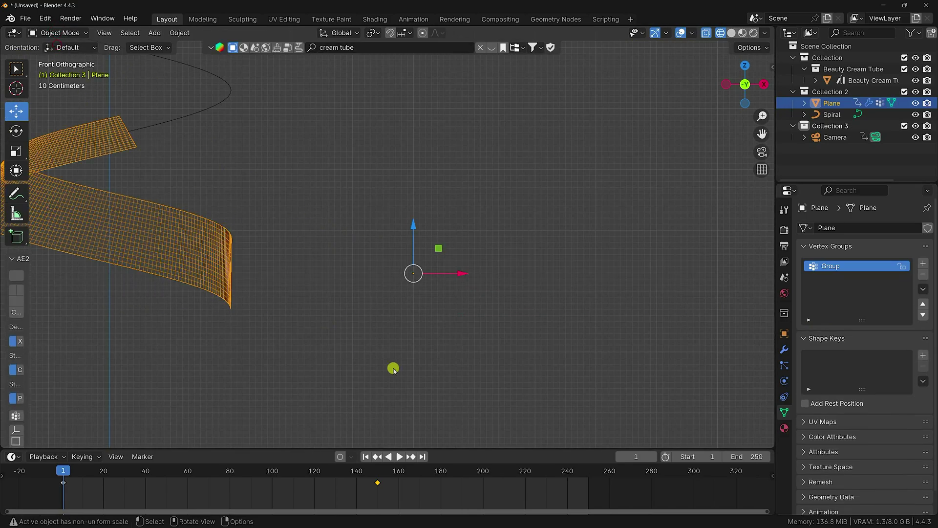
Add Cloth physics to the plane and apply the Silk preset
shift+middle_drag(307, 283, 385, 319)
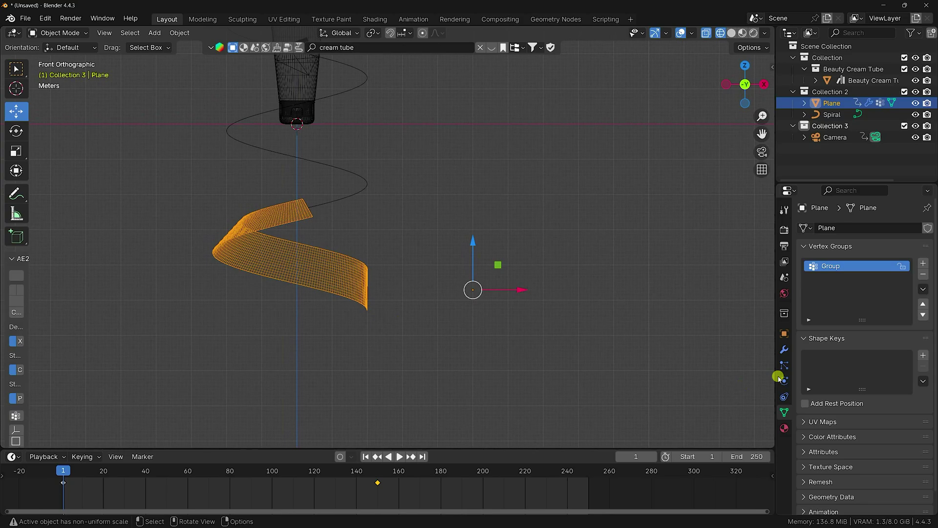
click(784, 381)
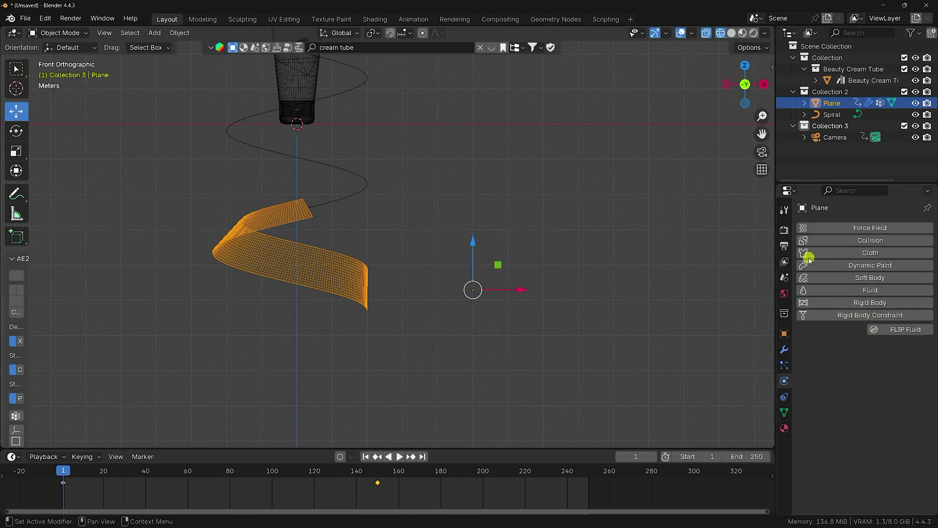
click(874, 252)
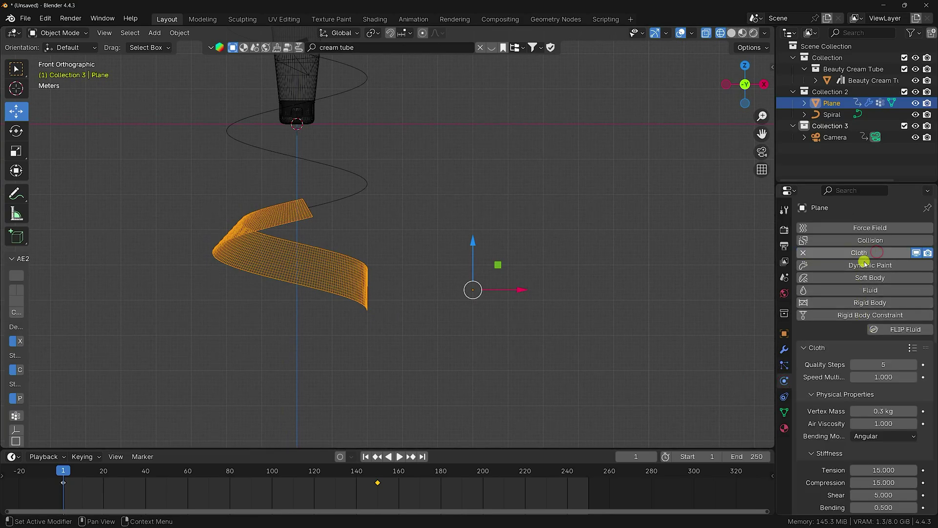
click(911, 348)
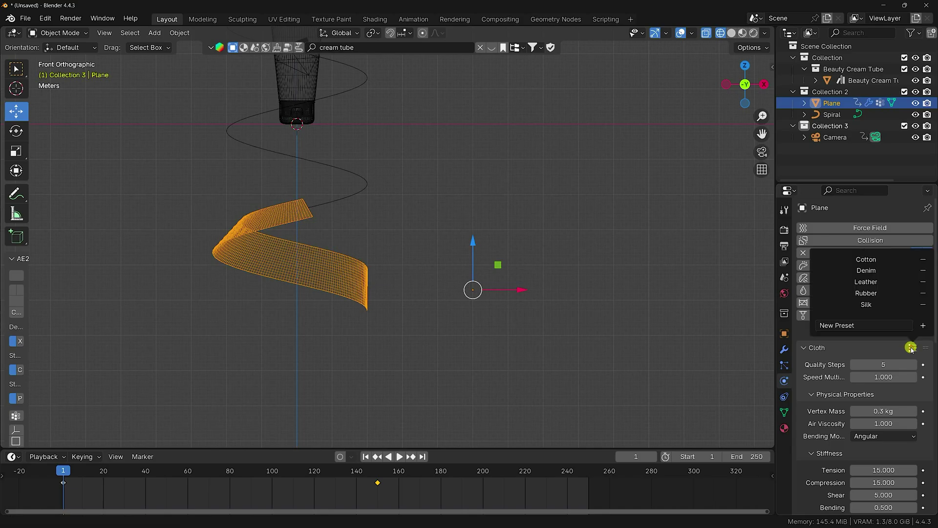
click(867, 304)
Set the end frame of the cloth simulation cache to 300
scroll(825, 420, down, 15)
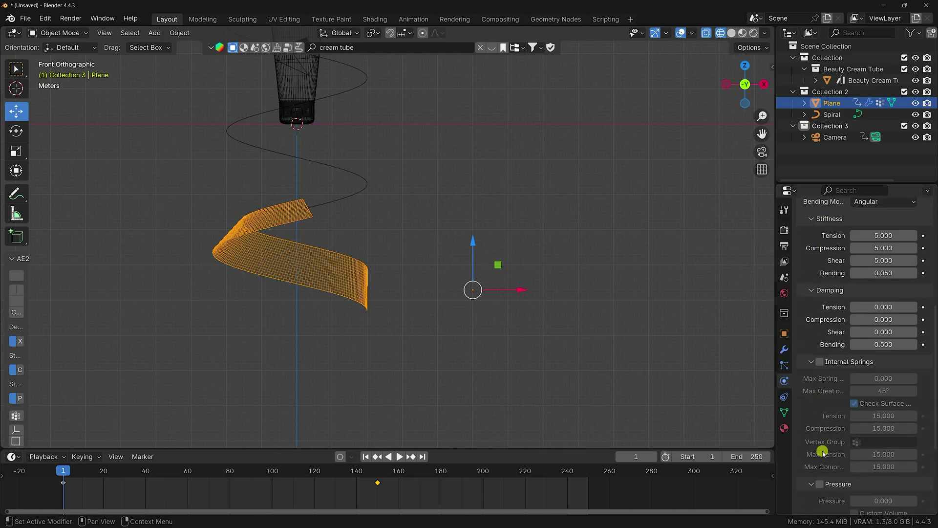
scroll(829, 396, down, 2)
click(812, 451)
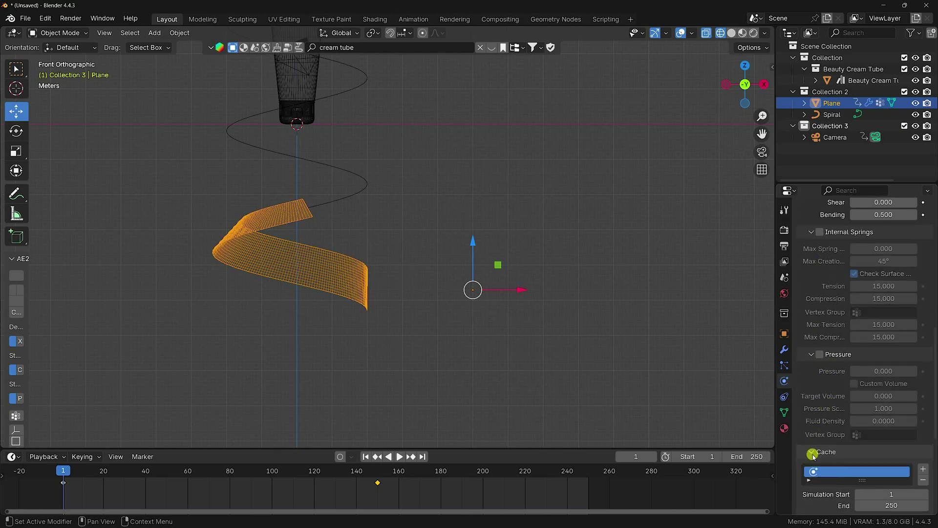
scroll(812, 450, down, 6)
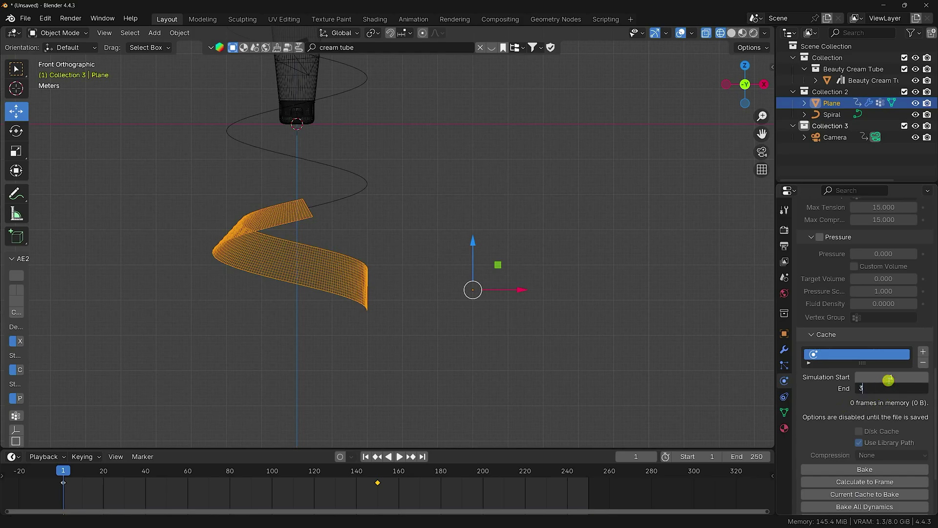
key(Return)
scroll(879, 391, down, 4)
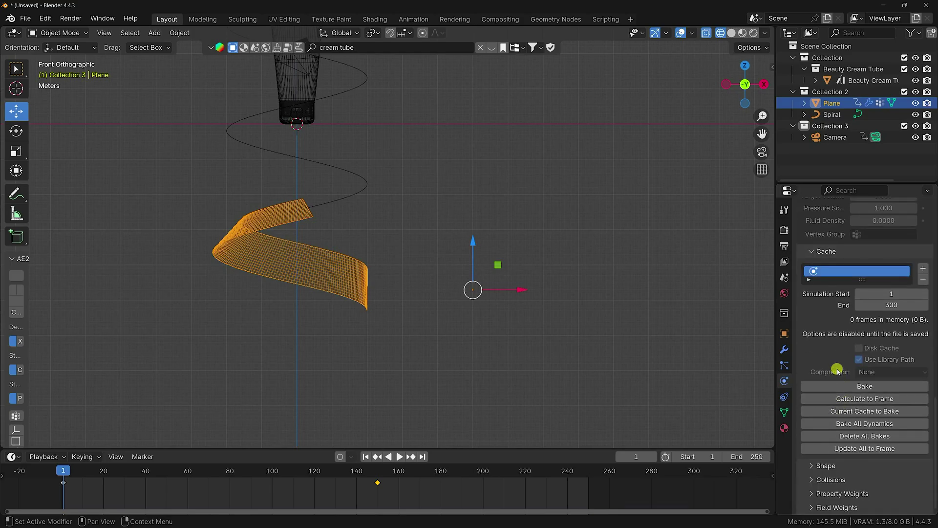
Set the cloth's pin group to the vertex group named Group in its Shape settings
click(816, 465)
scroll(815, 463, down, 4)
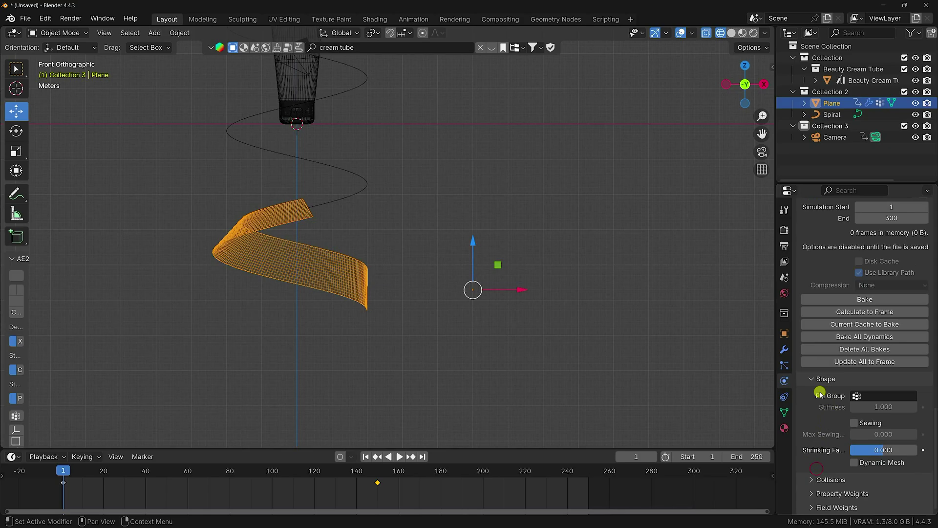
click(850, 395)
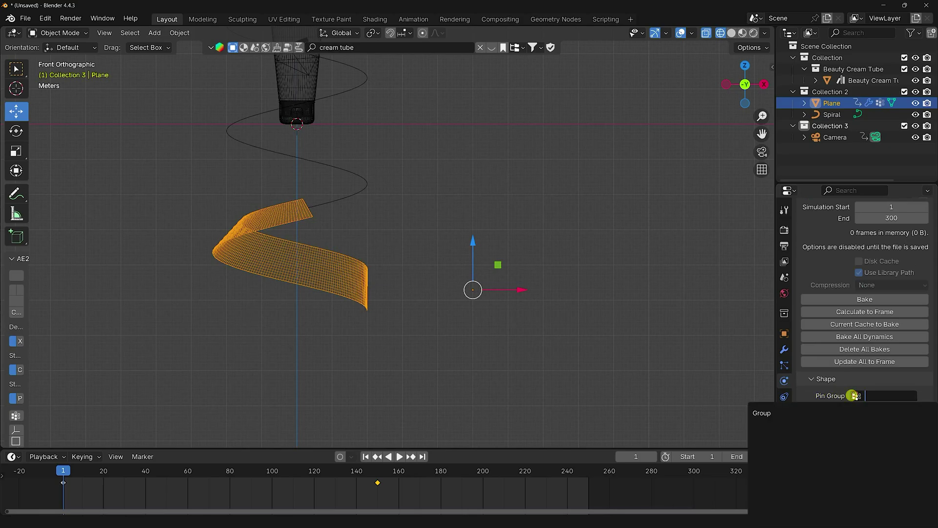
click(763, 412)
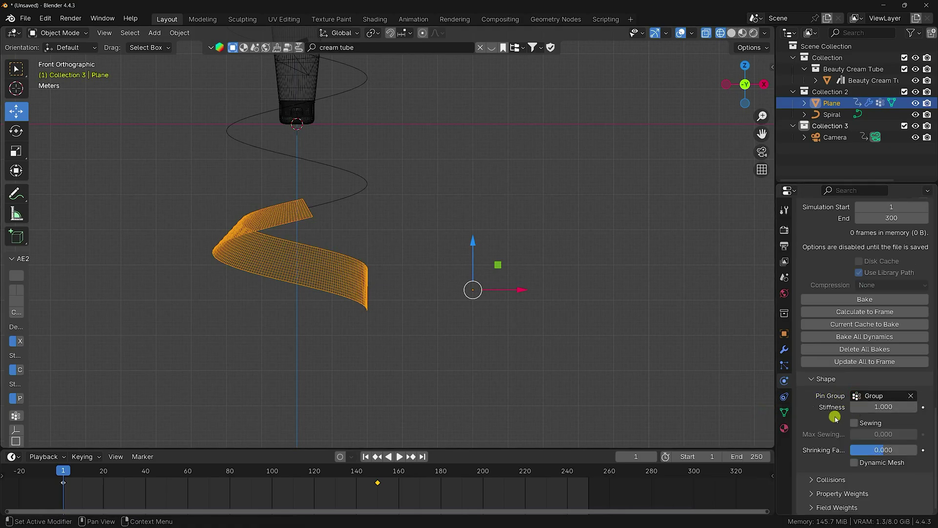
Set the cloth's collision quality to 5 and enable self collisions with a friction of 1
click(816, 478)
scroll(820, 464, down, 7)
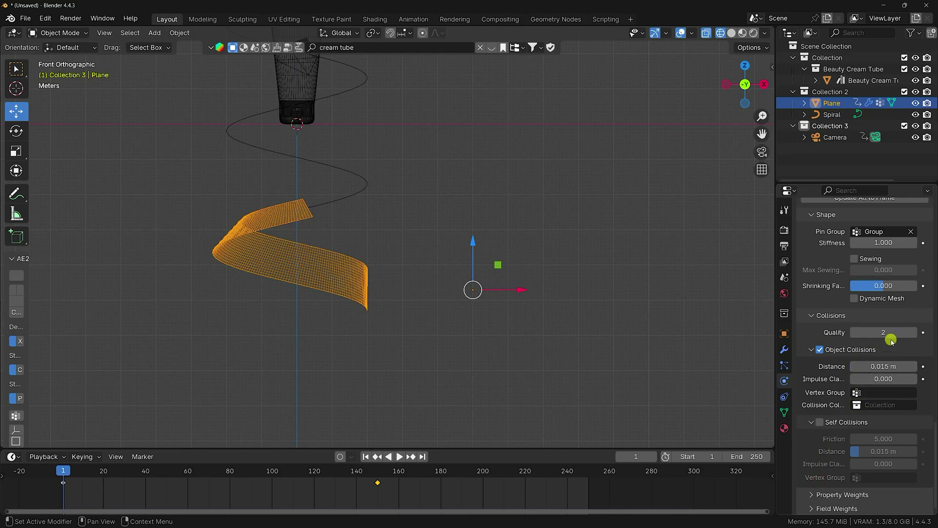
click(910, 332)
click(910, 333)
click(910, 333)
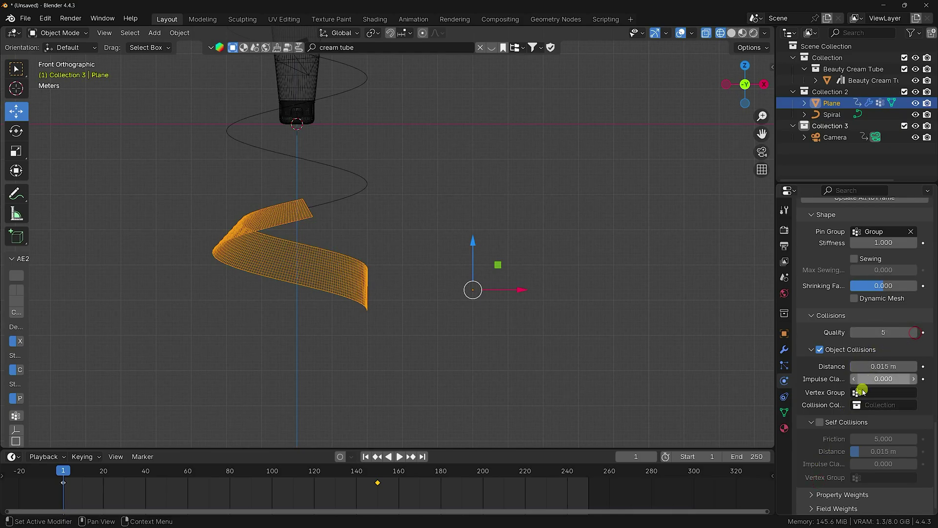
click(822, 424)
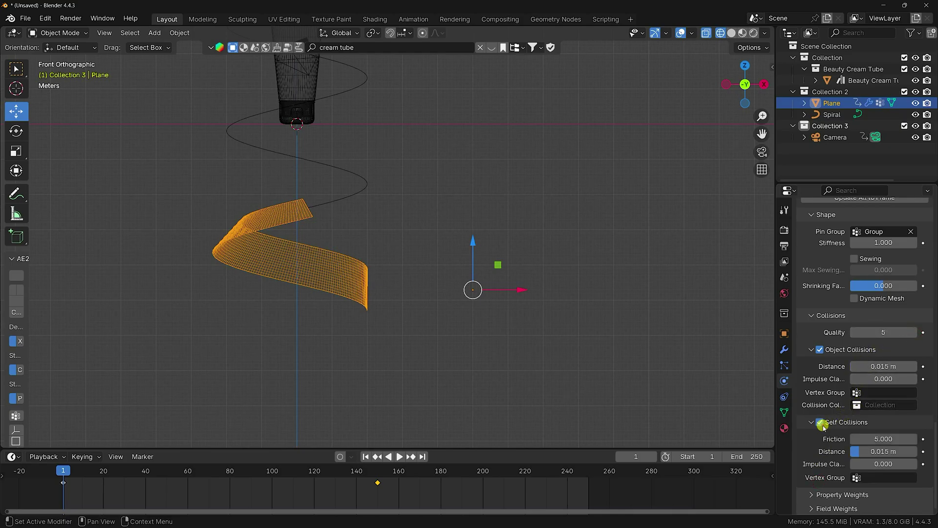
click(880, 437)
text(1)
key(Return)
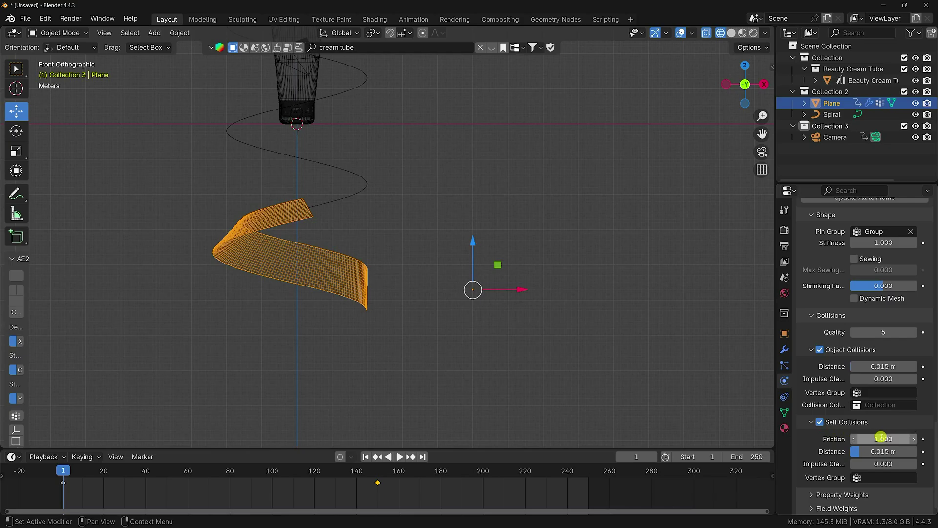
Raise the cloth simulation's quality steps to 8
scroll(826, 440, up, 20)
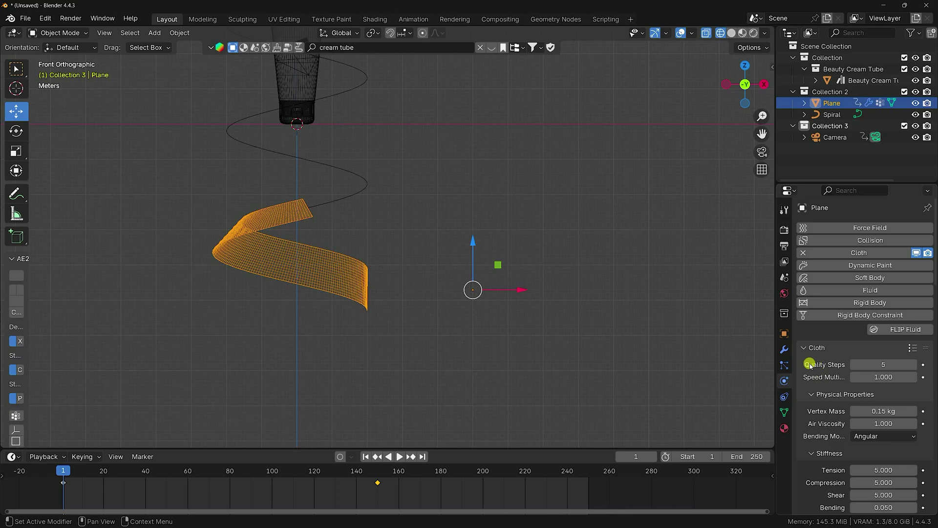
click(916, 364)
click(917, 364)
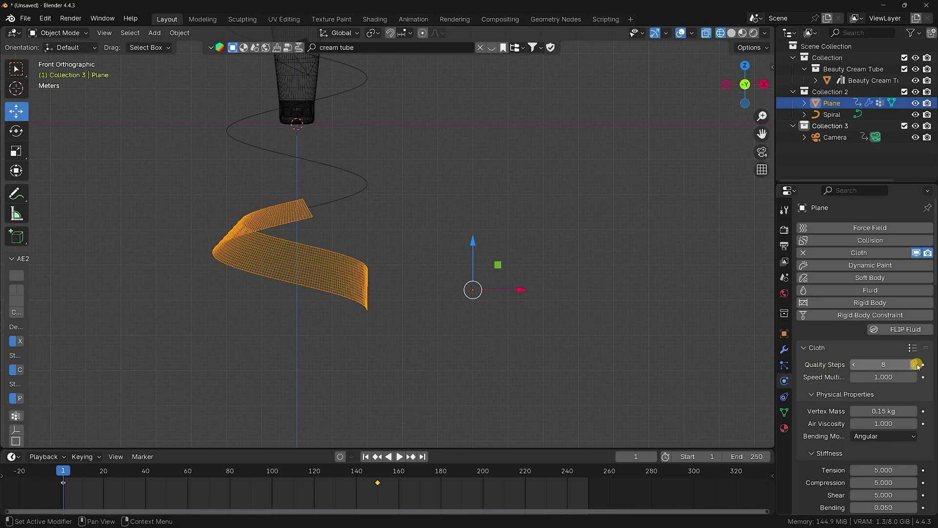
click(917, 365)
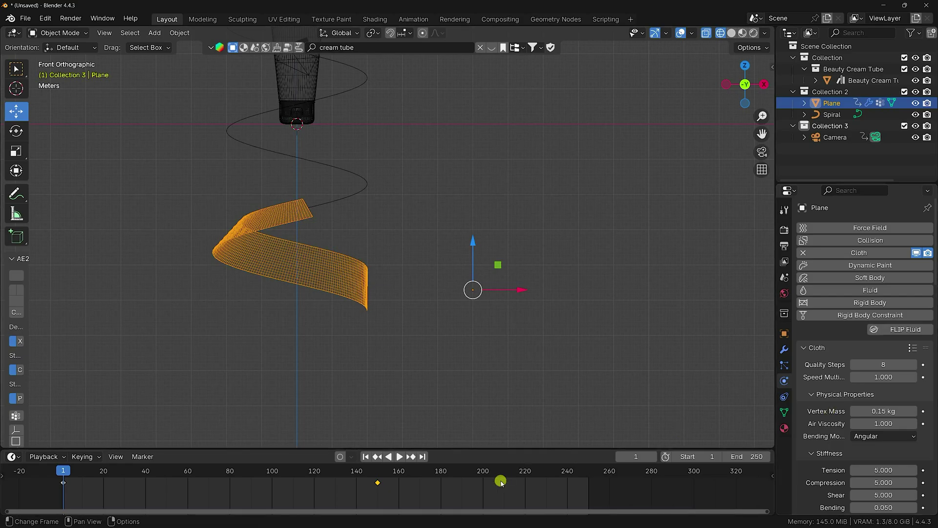
Play the cloth simulation in the front view to check how the strip moves along the spiral, and stop it
click(398, 457)
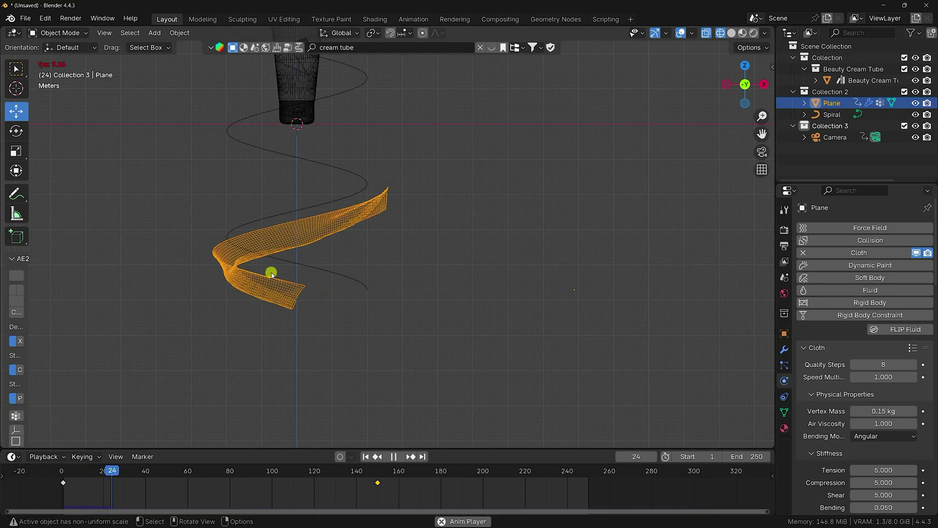
scroll(272, 236, up, 2)
shift+middle_drag(330, 227, 440, 344)
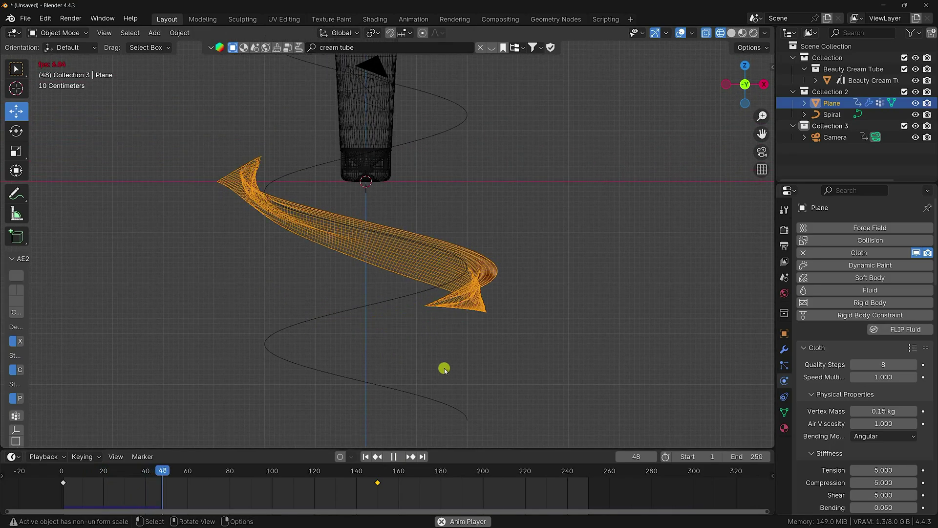
click(393, 456)
Switch to the camera view in solid shading and play the cloth animation from the first frame, stopping it partway
key(KP_0)
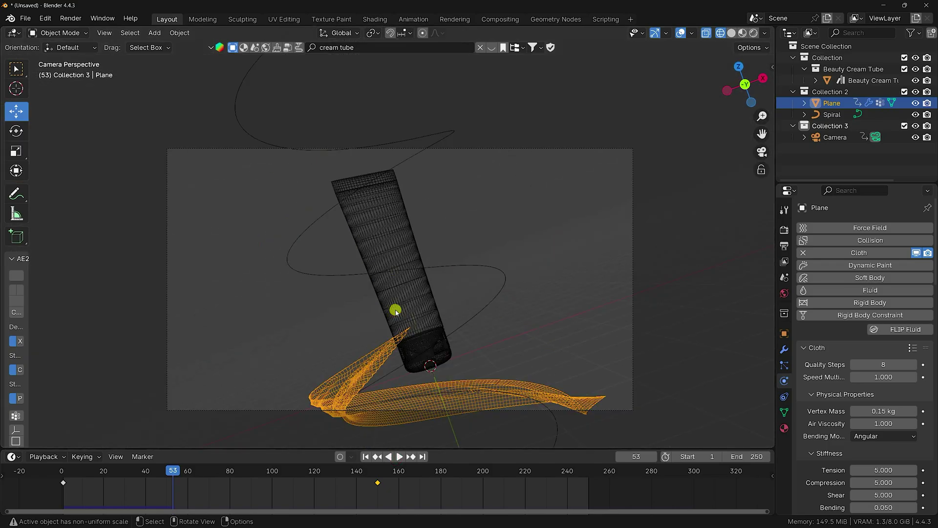
click(731, 32)
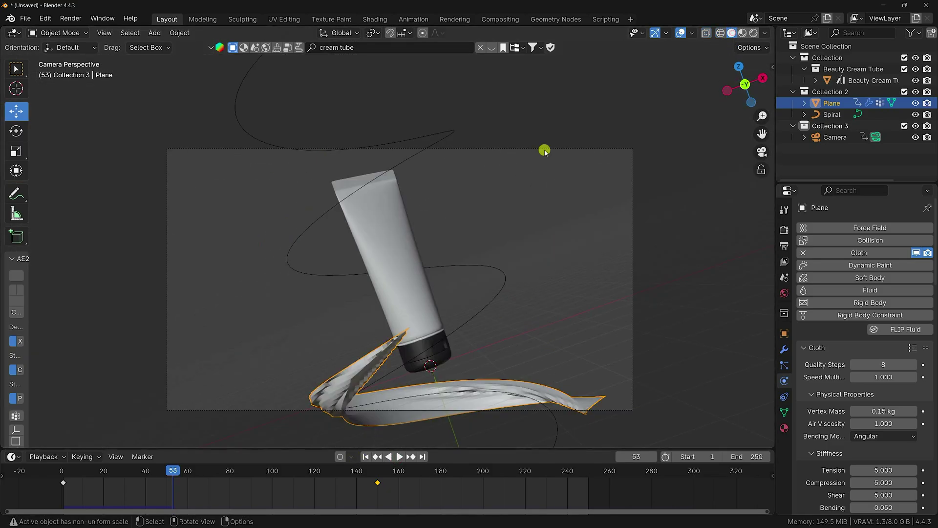
click(366, 457)
click(400, 456)
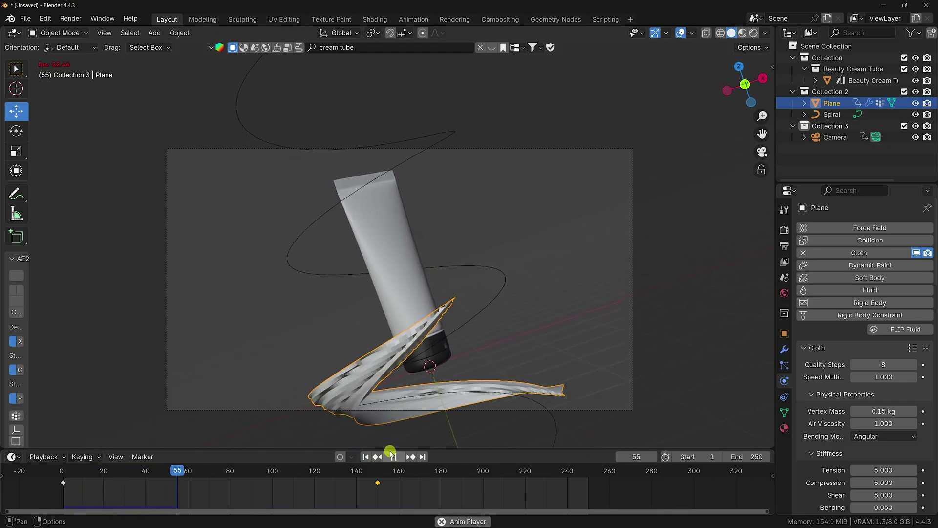
scroll(373, 341, up, 2)
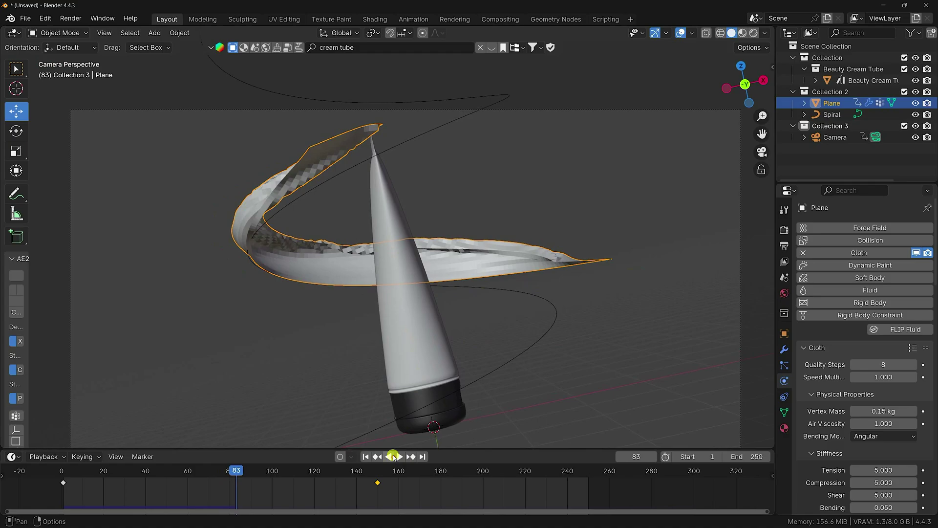
click(389, 455)
Apply Shade Smooth to the cloth strip
right_click(250, 207)
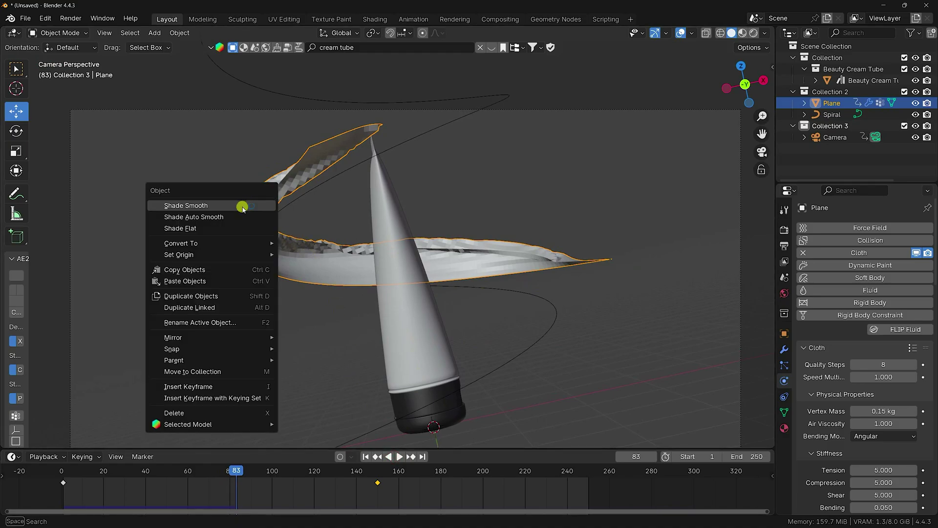
click(216, 213)
right_click(282, 196)
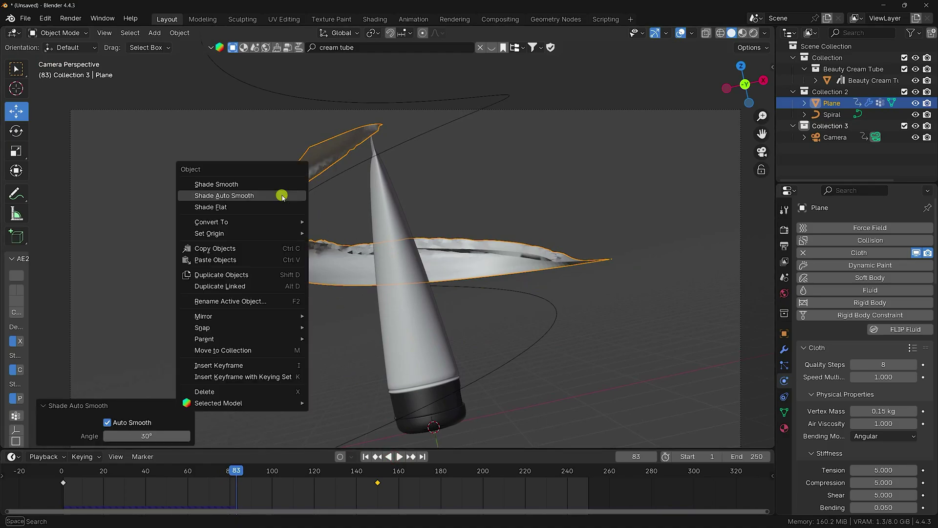
click(250, 184)
Replay the smoothed strip's animation through the camera from the first frame, and return to frame 1
click(365, 456)
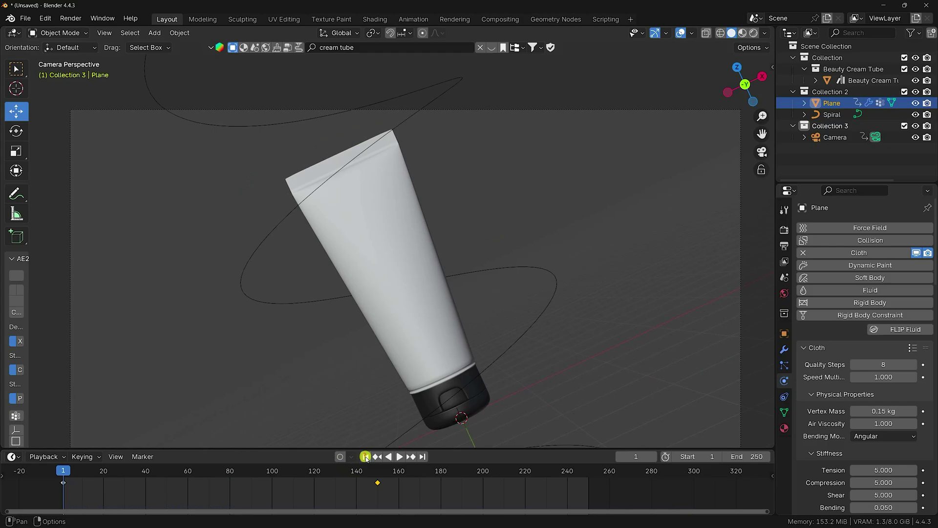
click(403, 456)
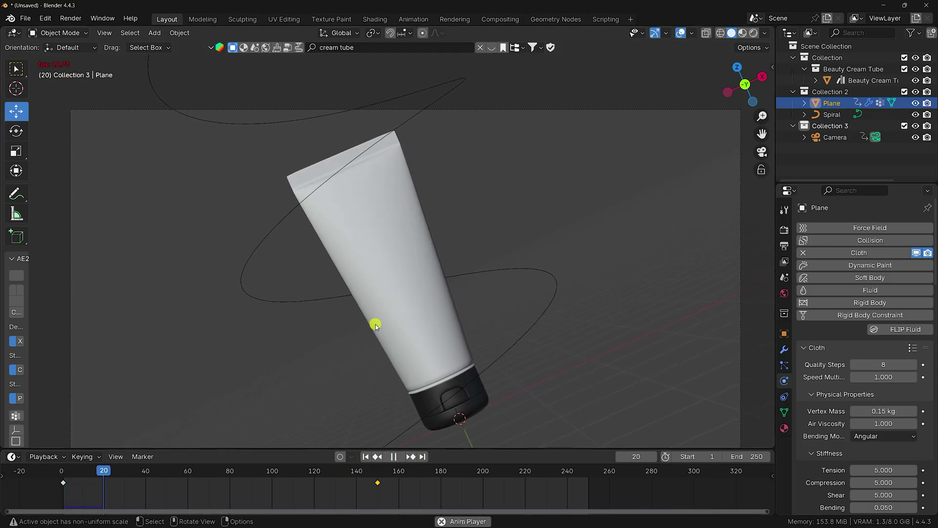
scroll(369, 298, down, 1)
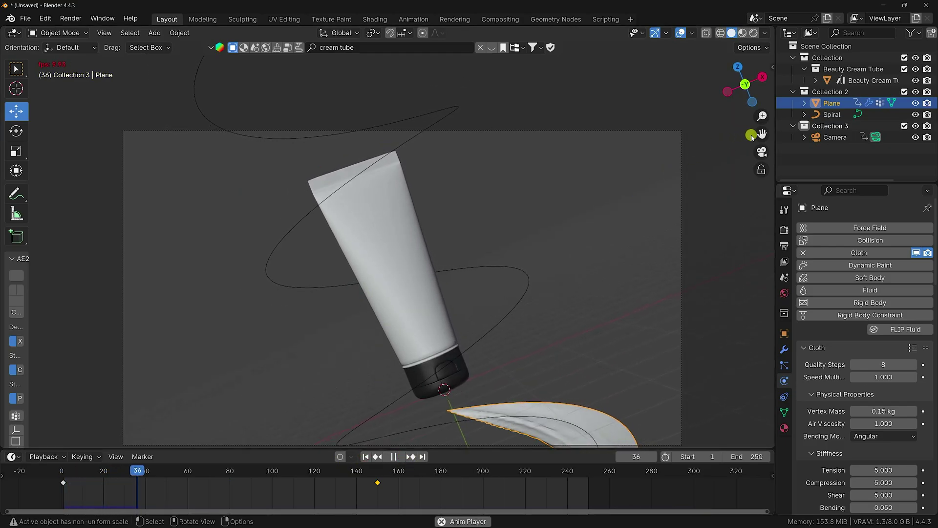
mouse_move(760, 133)
mouse_down()
mouse_move(757, 112)
mouse_move(760, 135)
mouse_up()
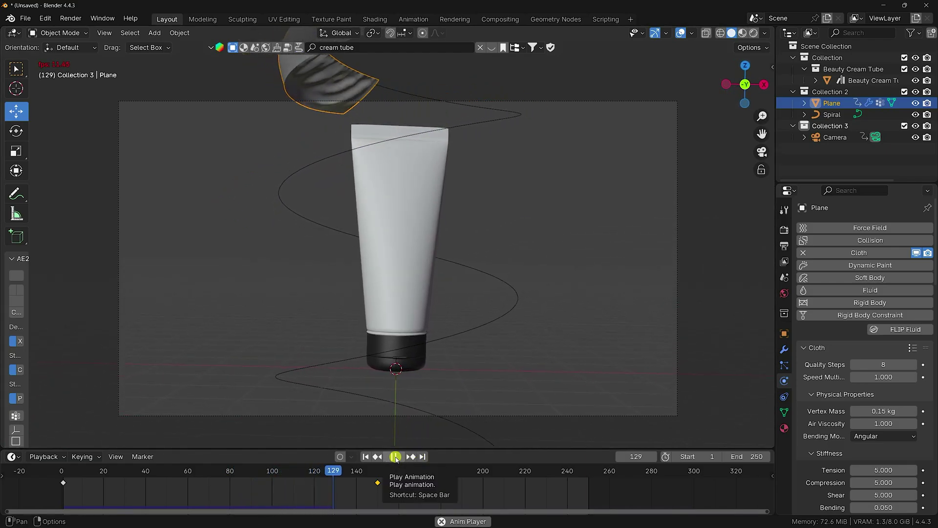
click(395, 456)
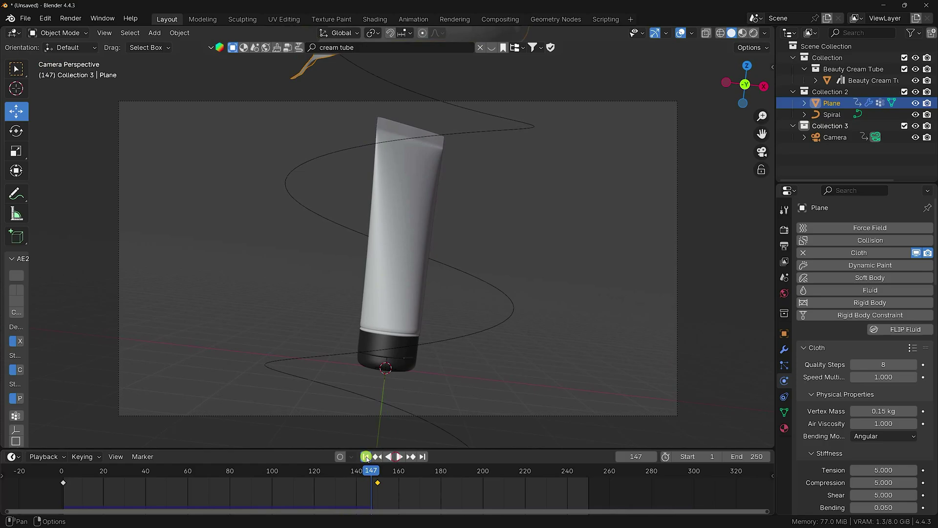
key(shift+Left)
click(398, 401)
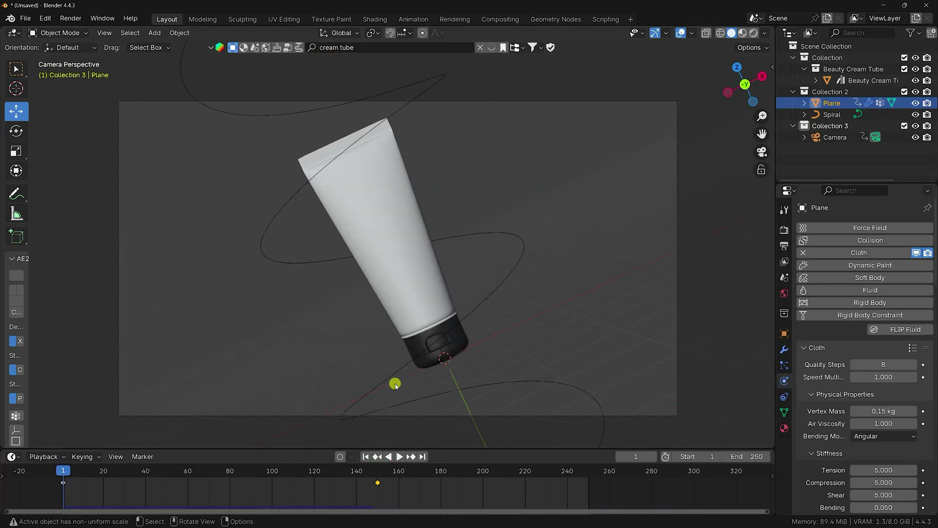
Leave the camera view and copy and paste the cloth plane to create a second strip with its own spiral
middle_drag(395, 381, 508, 313)
click(833, 103)
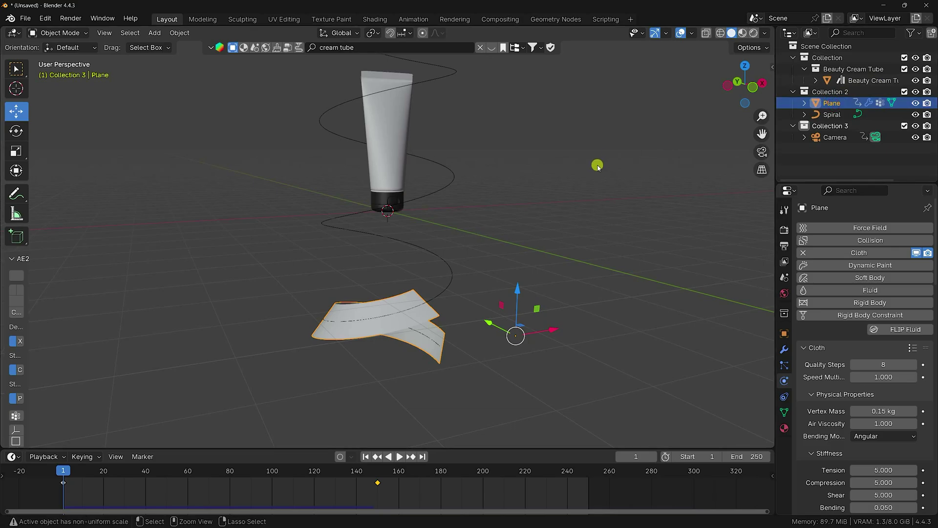
key(ctrl+c)
click(598, 165)
key(ctrl+v)
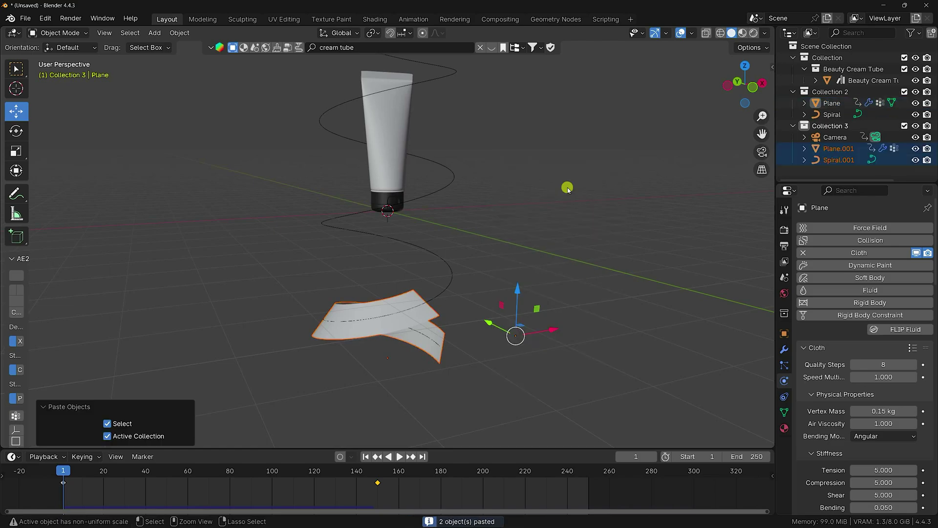
Shift the keyframes of the duplicate Plane.001 so its motion starts at frame 30
click(836, 149)
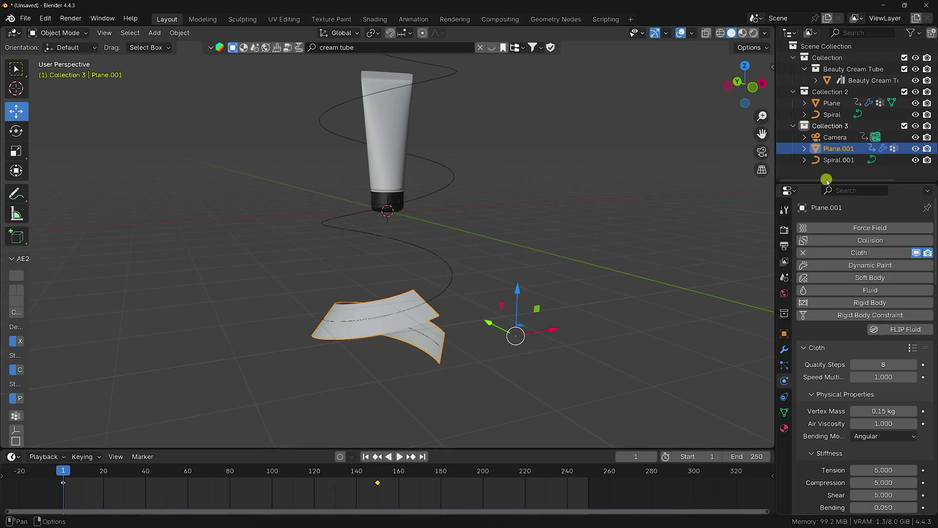
drag(399, 492, 128, 486)
Play the animation from the first frame to check the two staggered strips, and return to frame 1
click(367, 457)
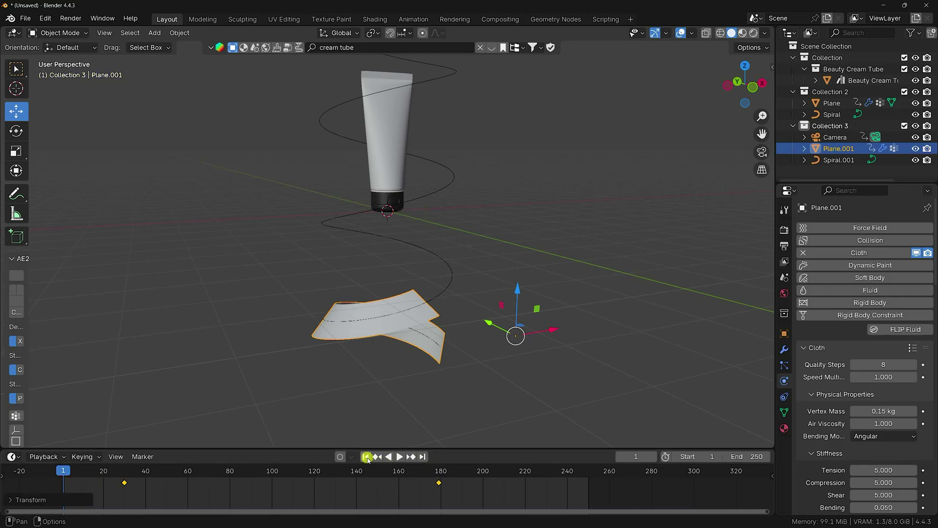
click(405, 458)
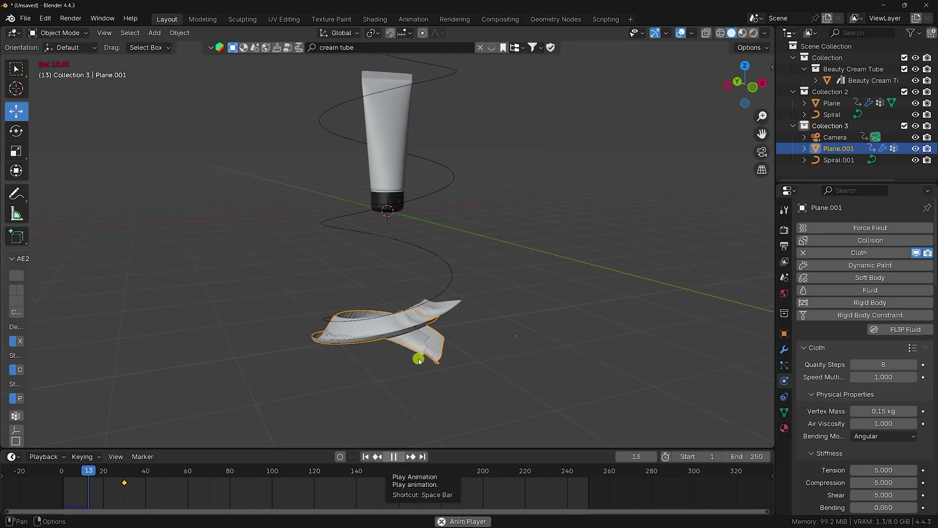
scroll(423, 361, up, 1)
scroll(422, 360, up, 1)
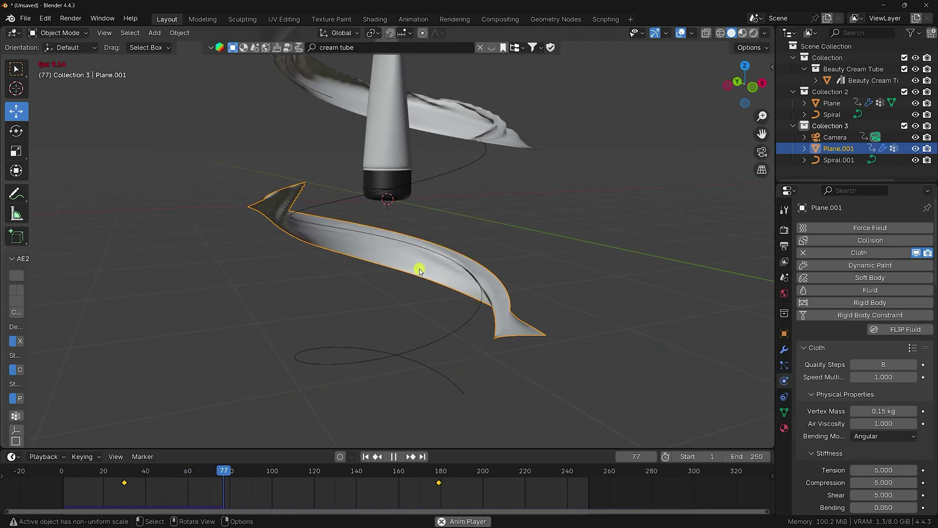
click(394, 456)
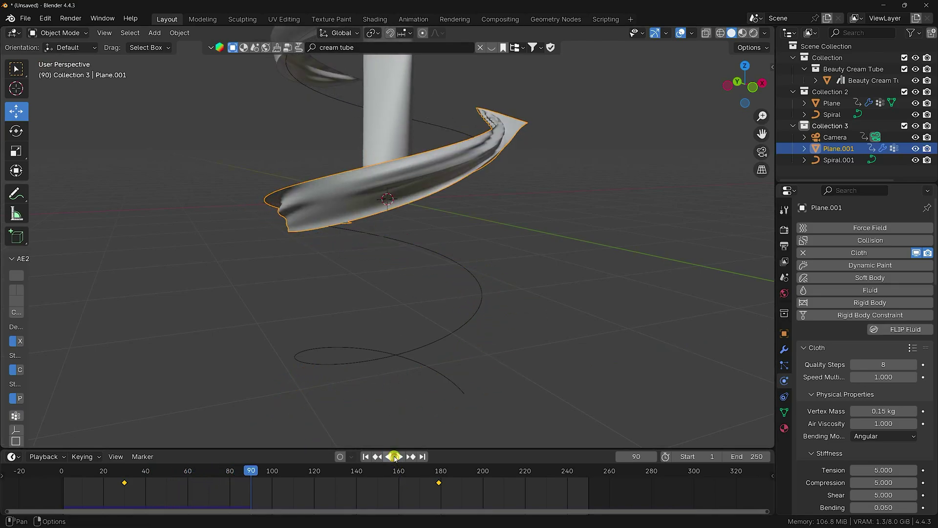
click(366, 456)
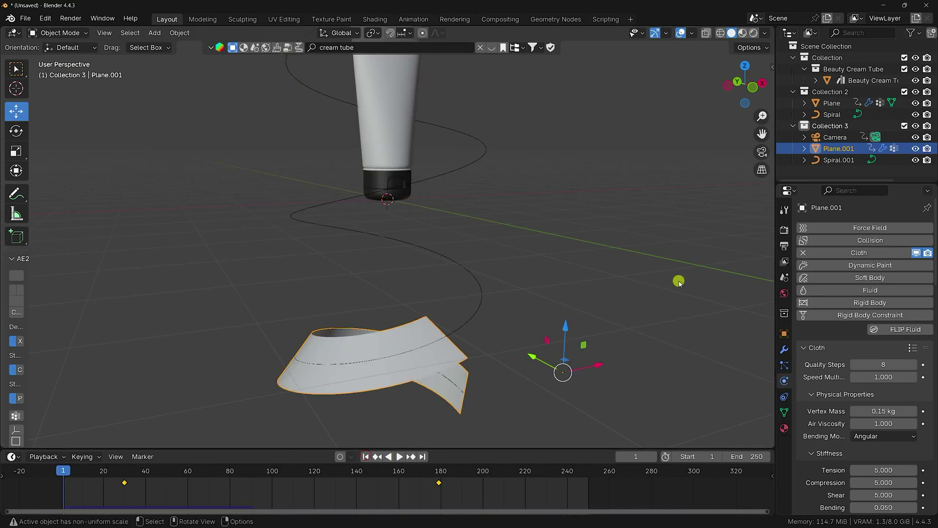
Copy and paste Plane.001 to create a third cloth strip
click(835, 150)
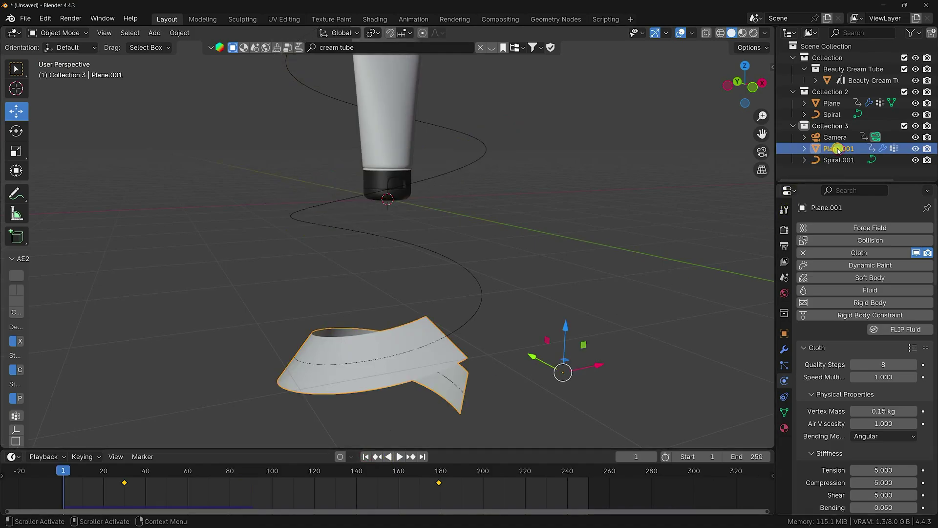
key(ctrl+c)
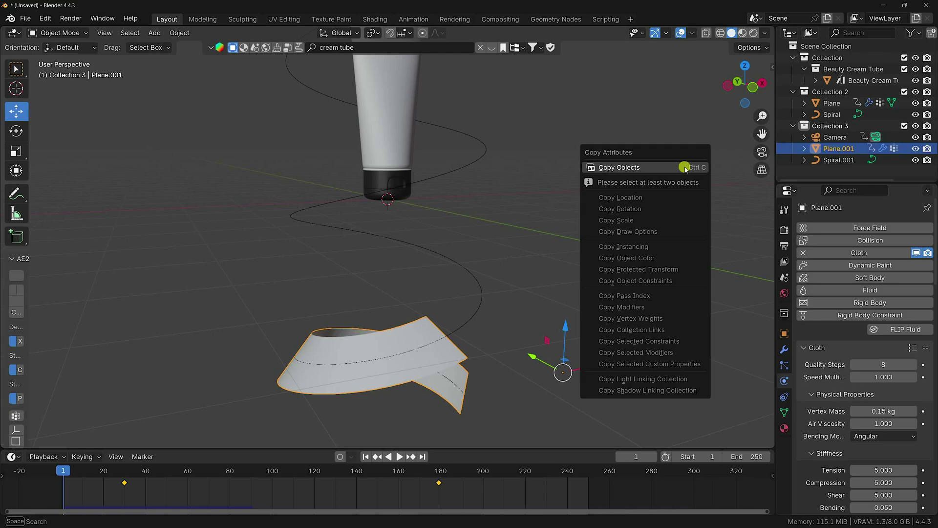
click(684, 168)
key(ctrl+v)
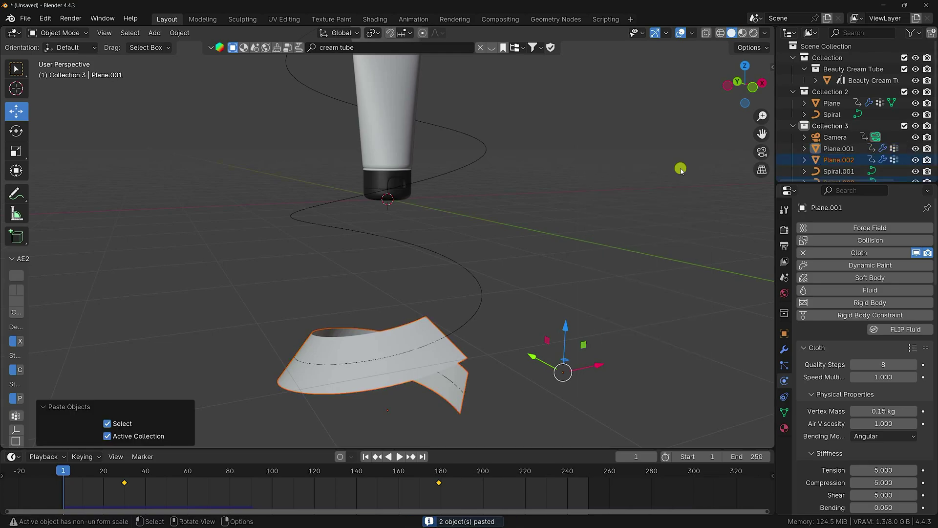
Shift the keyframes of the third cloth strip, Plane.002, so its motion starts at frame 60
scroll(681, 168, down, 2)
scroll(846, 125, down, 1)
click(833, 149)
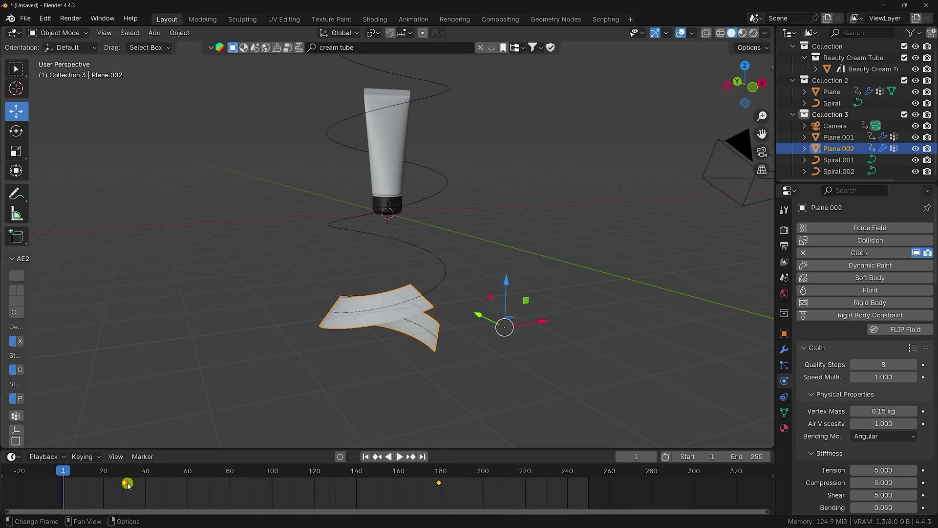
drag(127, 484, 191, 484)
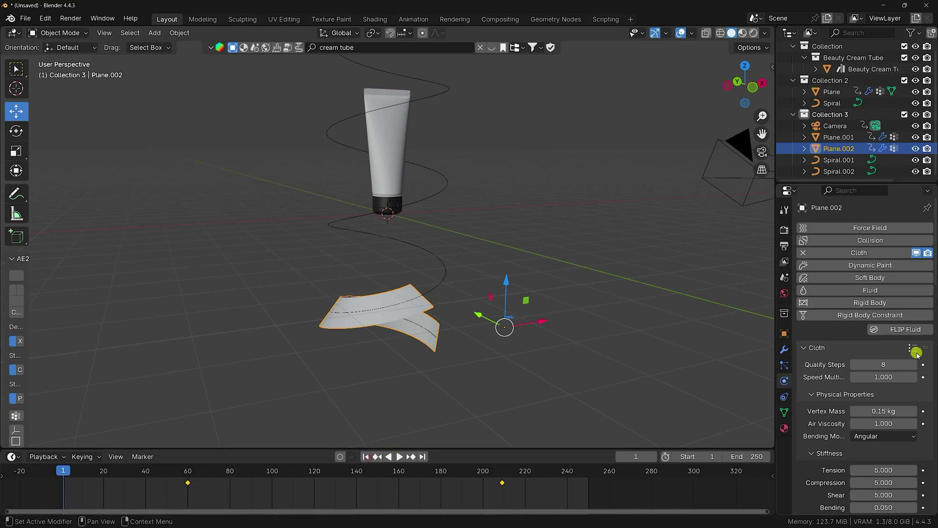
Bake the cloth simulation of Plane.002 and play the animation through the camera, pausing at frame 112
scroll(838, 396, down, 15)
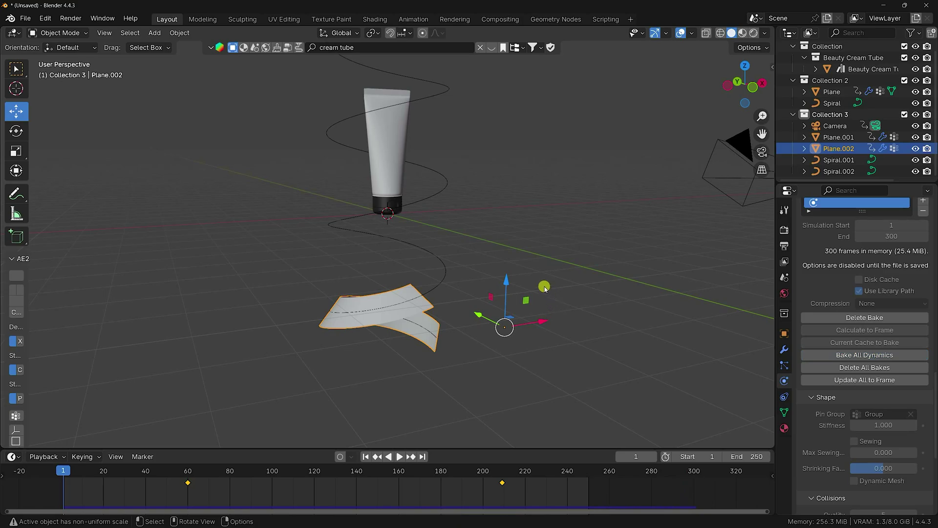
key(KP_0)
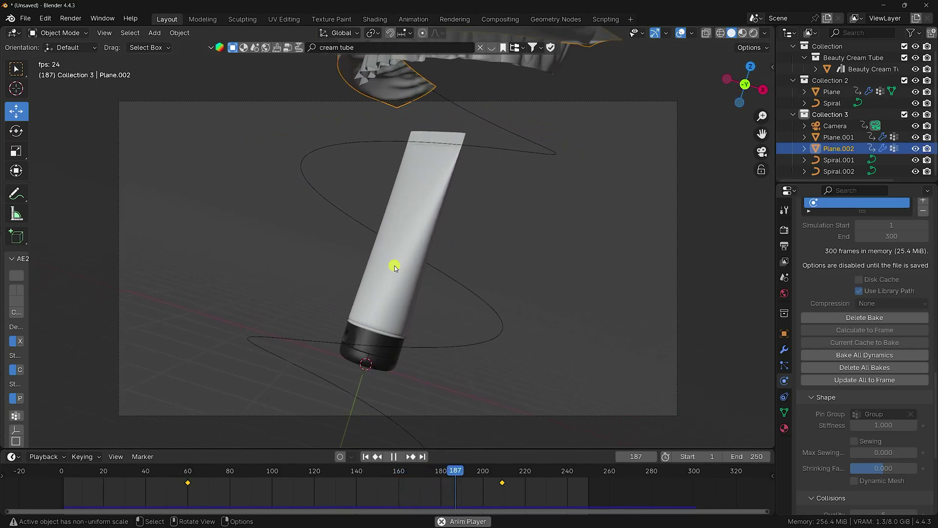
click(394, 456)
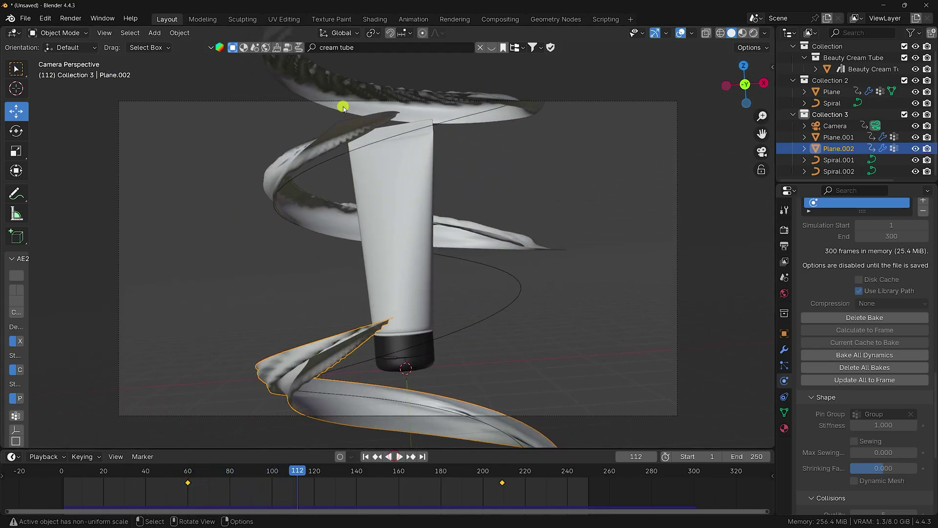
Add a Subdivision Surface modifier to the first cloth strip, Plane, after its Cloth modifier
click(333, 86)
click(783, 349)
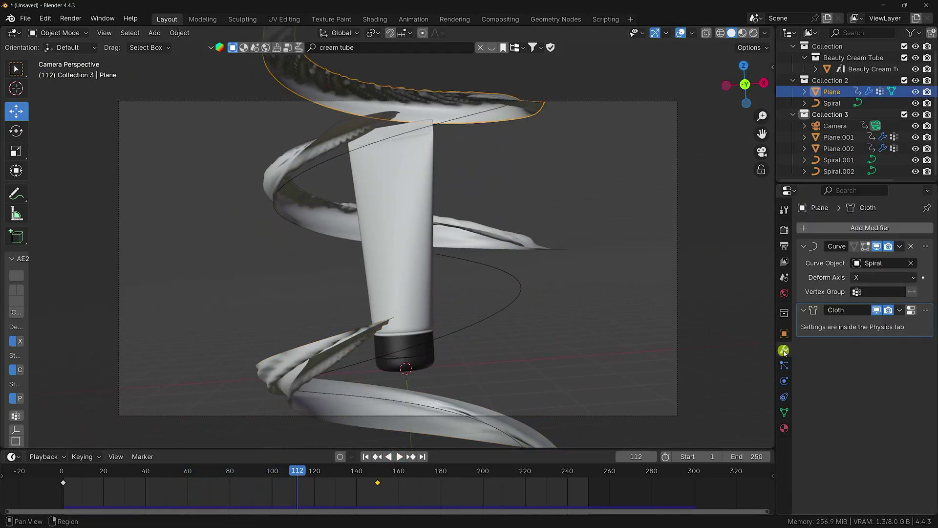
click(841, 226)
mouse_move(838, 228)
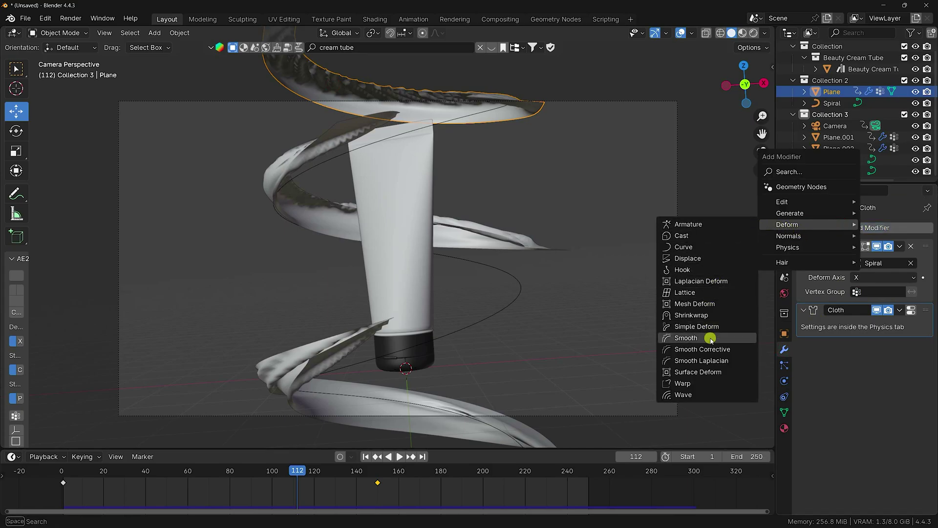
mouse_move(792, 214)
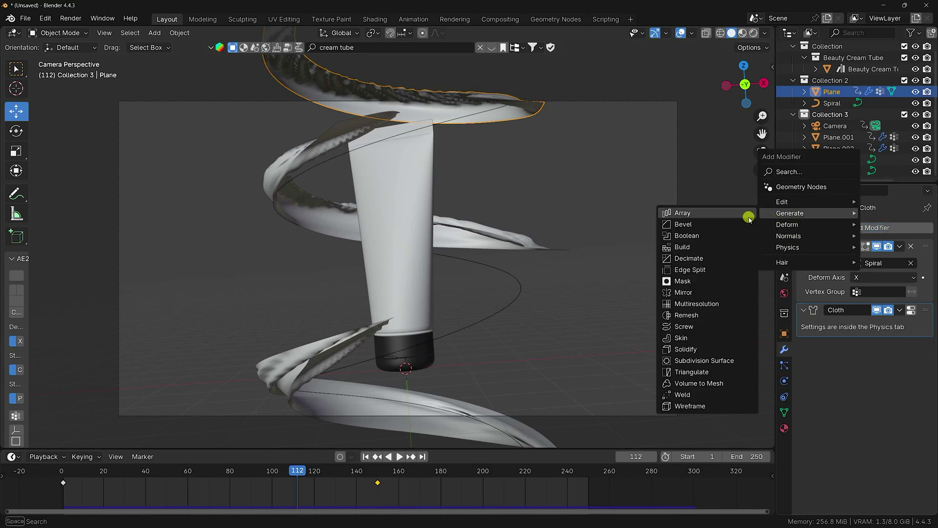
click(715, 359)
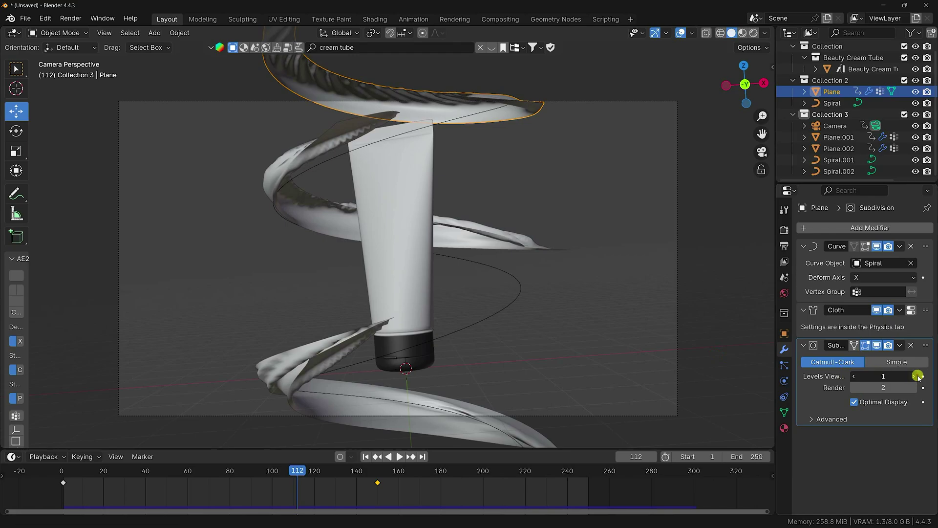
Add a Subdivision Surface modifier to the second cloth strip, Plane.001
click(298, 201)
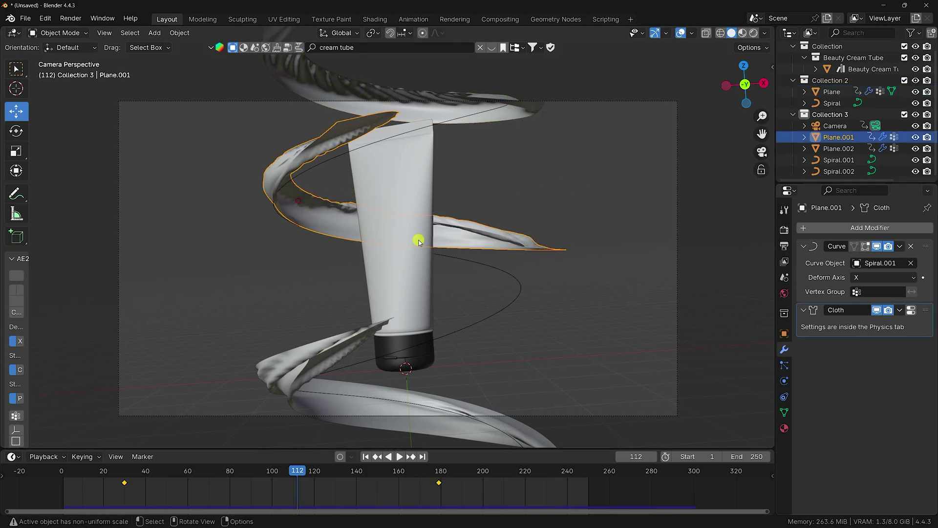
click(873, 229)
mouse_move(817, 229)
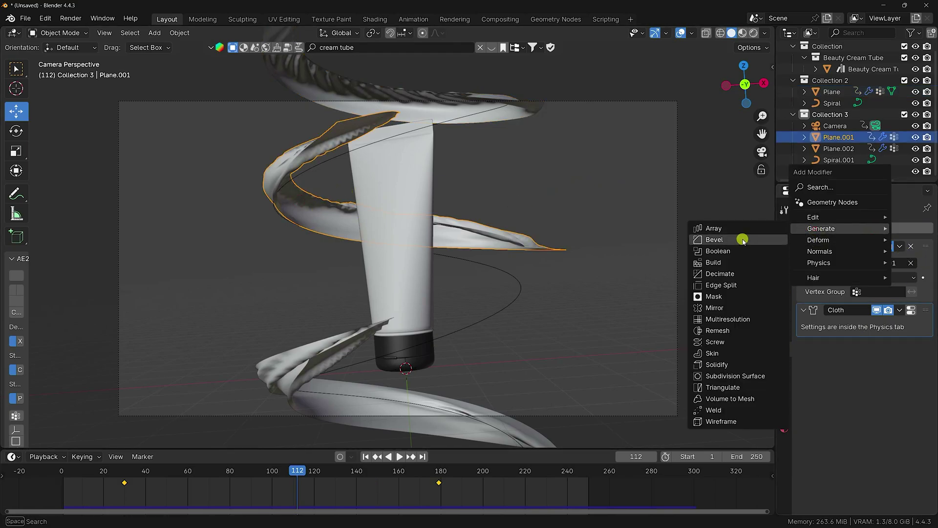
click(729, 376)
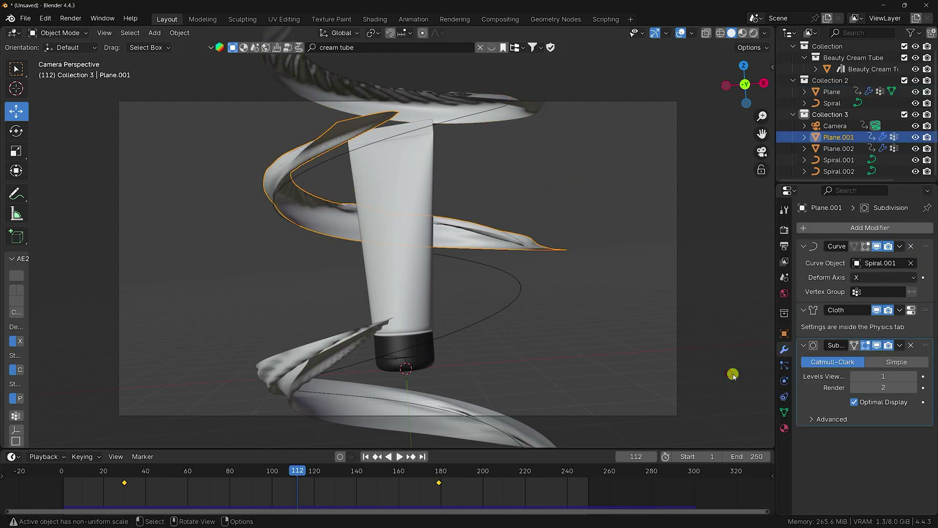
Add a Subdivision Surface modifier to the third cloth strip, Plane.002, with viewport level 2
click(317, 347)
click(860, 227)
mouse_move(829, 230)
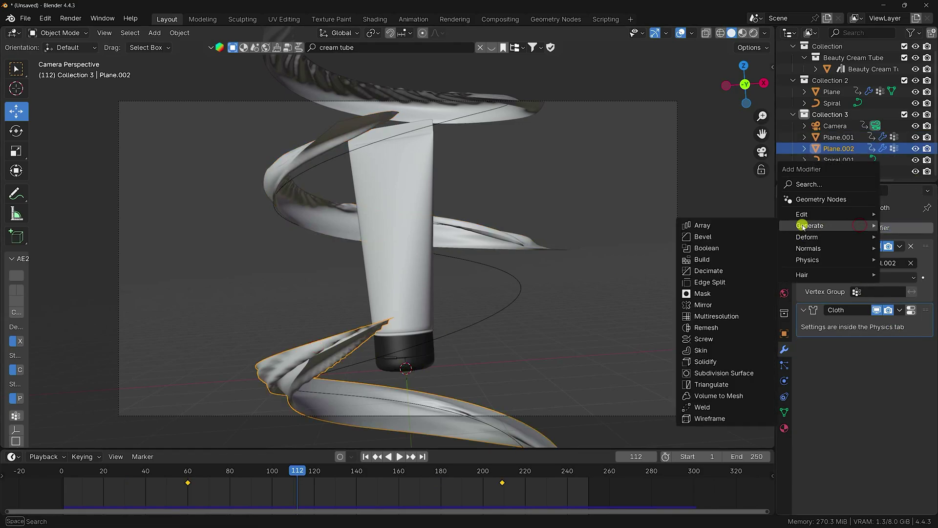
click(724, 374)
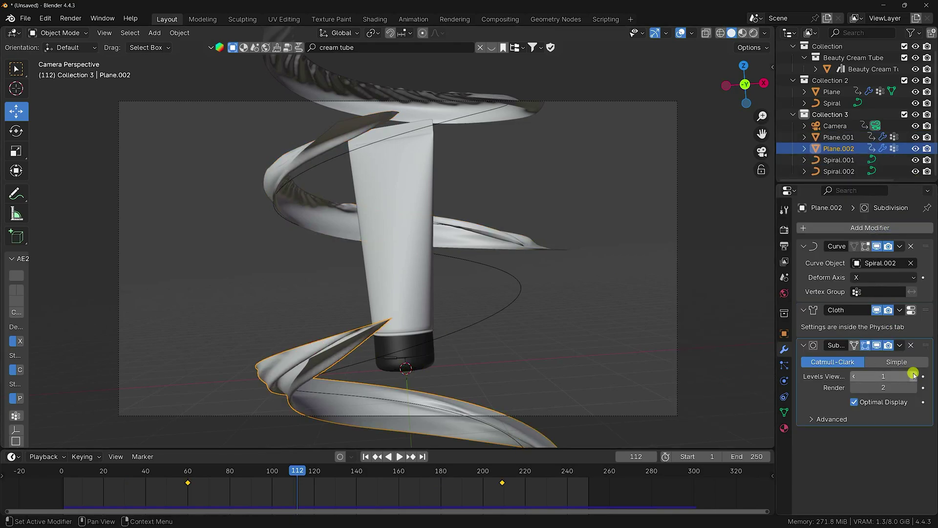
Play the animation from the first frame through the camera to check the smoothed cloth strips
click(365, 456)
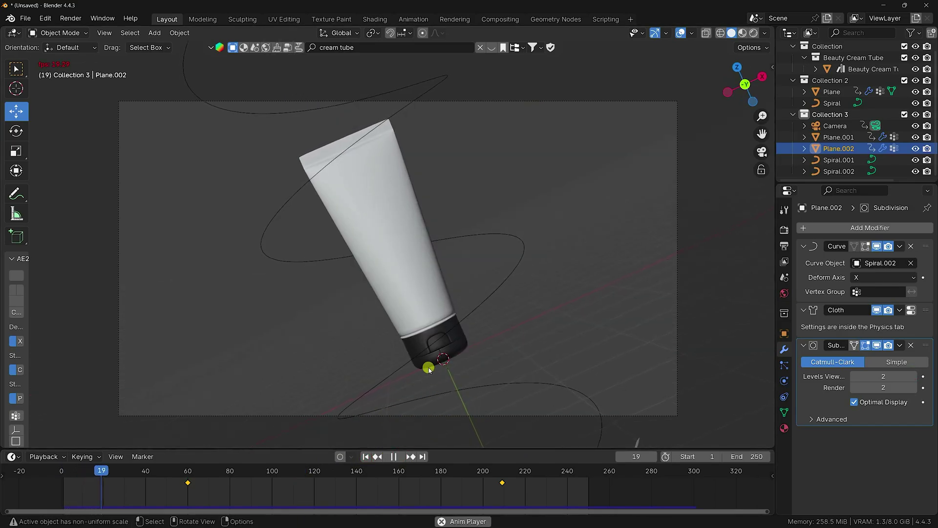
scroll(428, 367, up, 2)
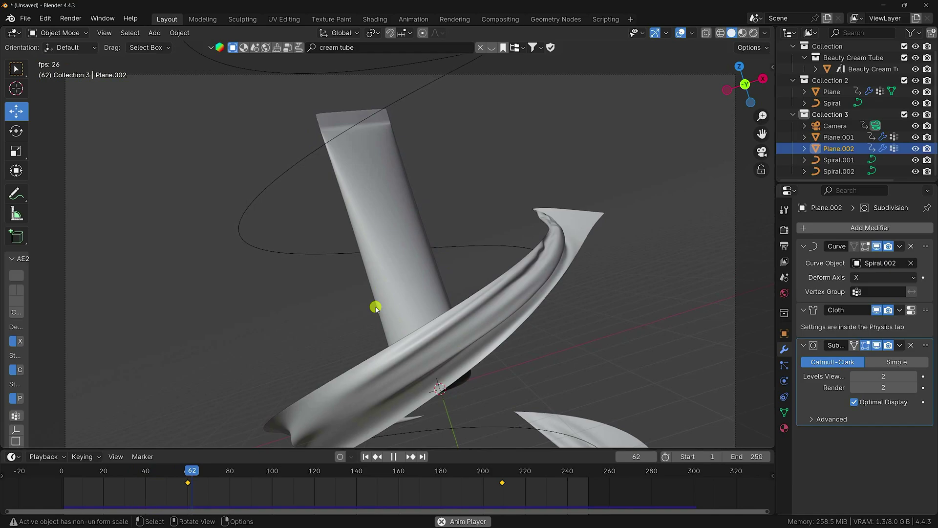